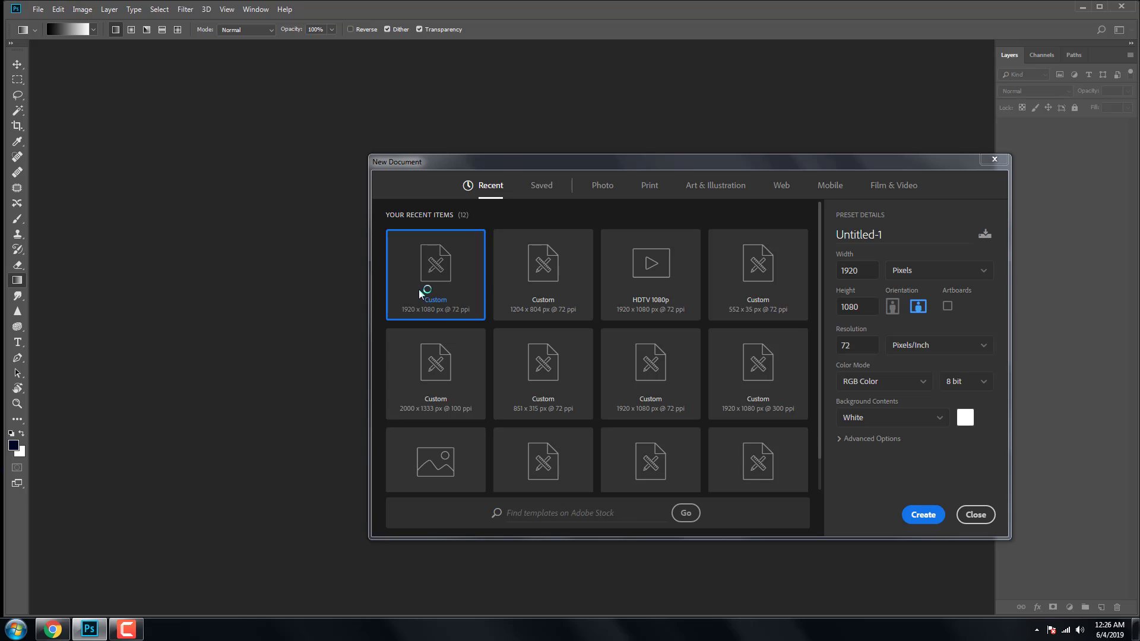
Create a 1920 x 1080 px document and fill its unlocked background with a left-to-right Black, White linear gradient
{"action": "left_click", "coordinate": [914, 522]}
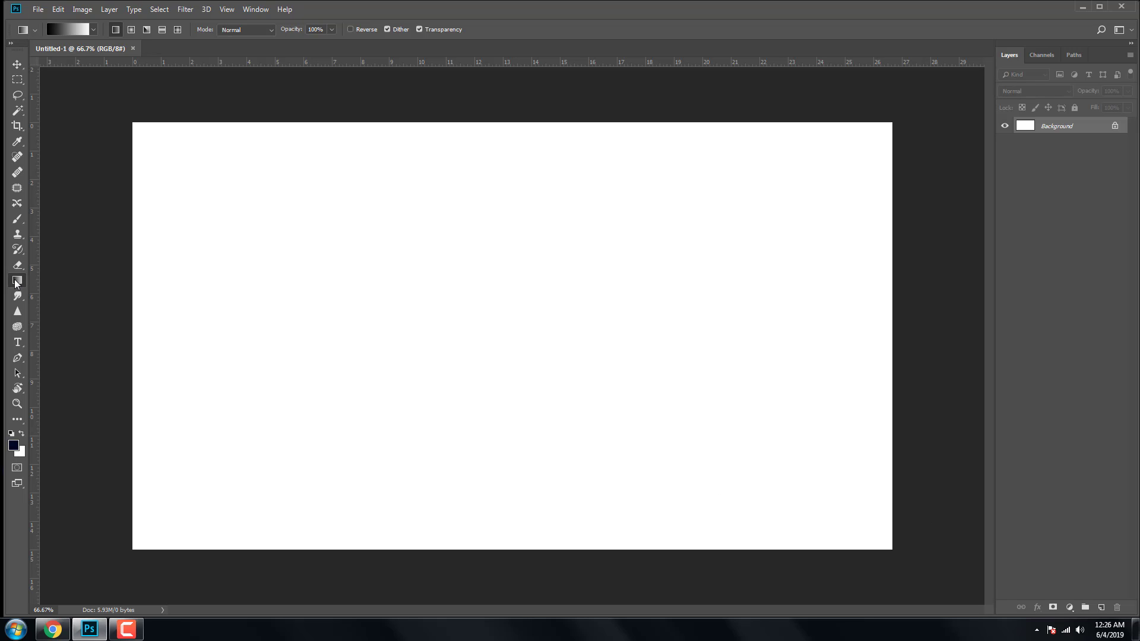
{"action": "left_click", "coordinate": [72, 27]}
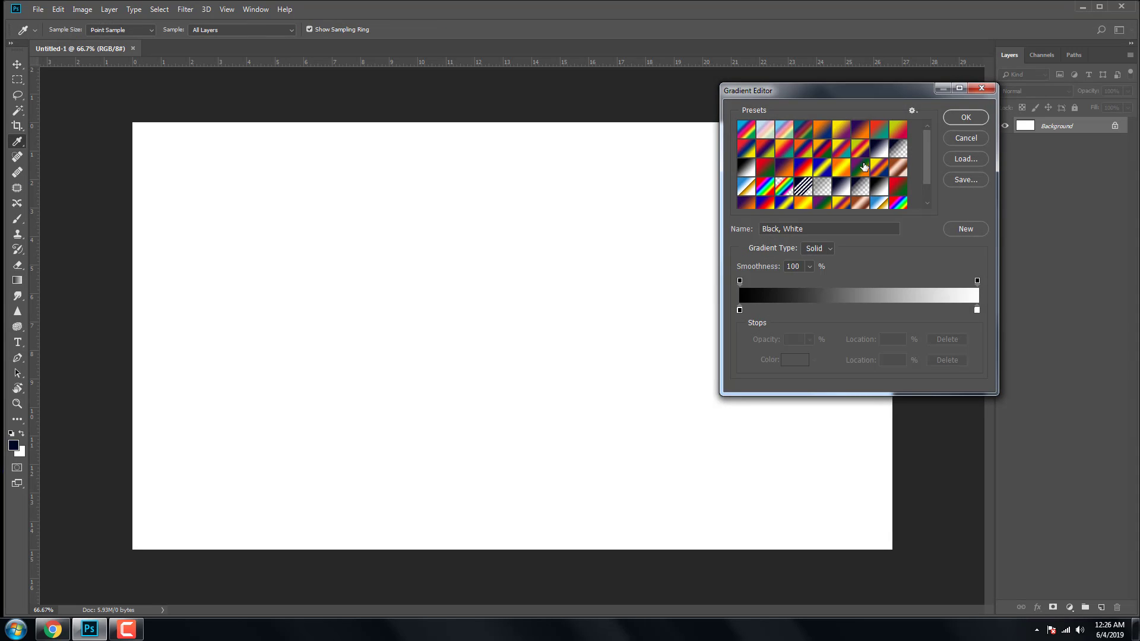
{"action": "left_click", "coordinate": [960, 119]}
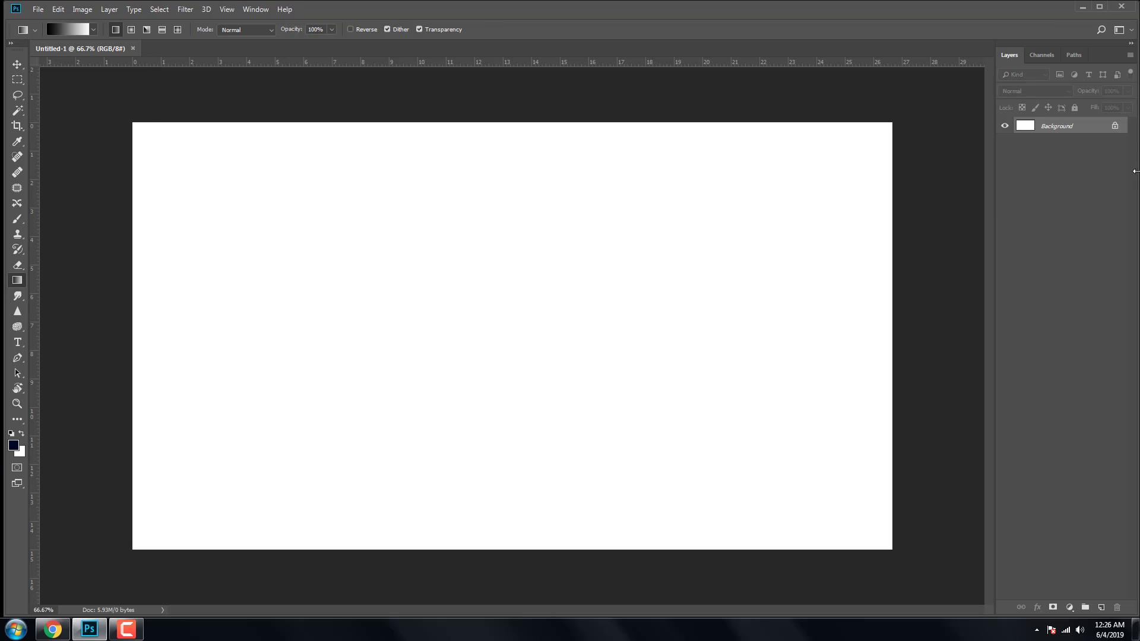
{"action": "left_click", "coordinate": [1116, 126]}
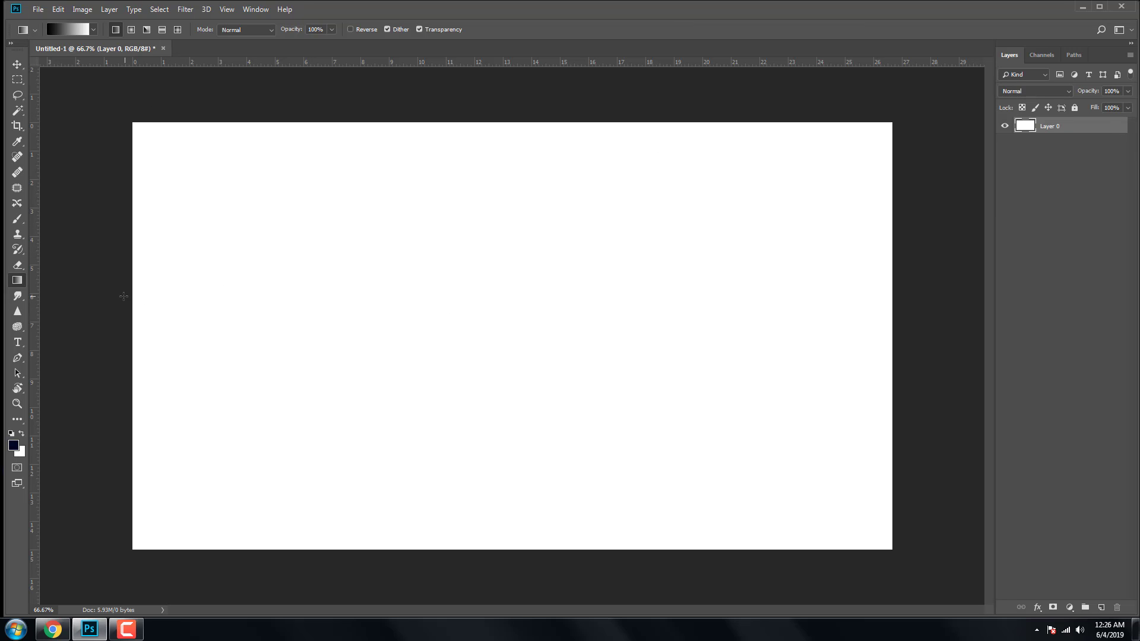
{"action": "left_click_drag", "start_coordinate": [132, 293], "coordinate": [974, 297]}
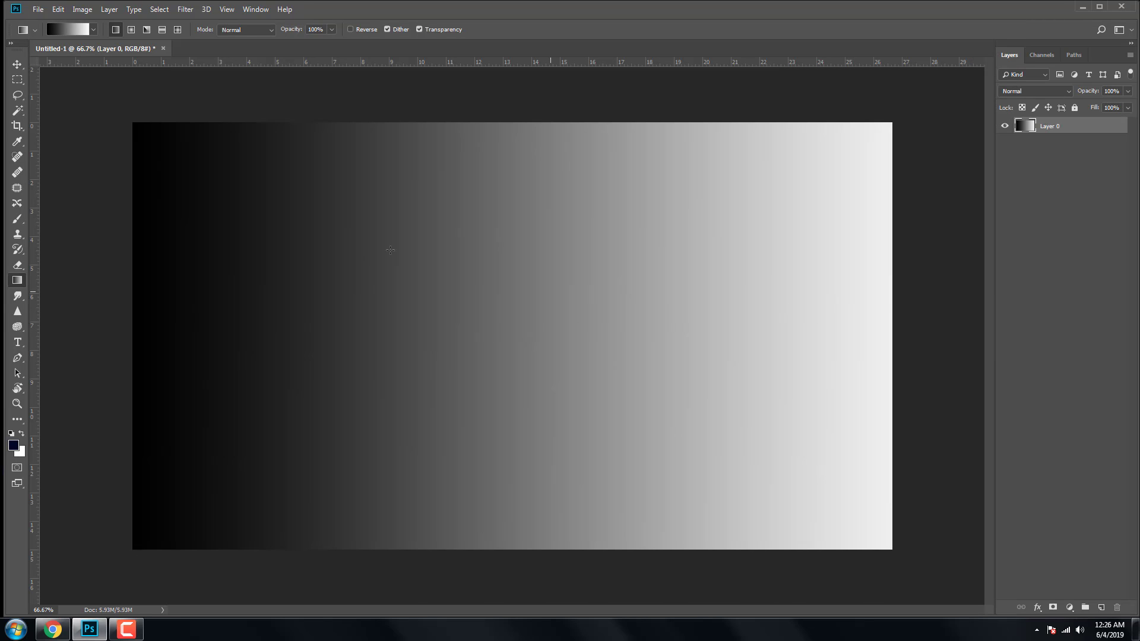
Open the Camera Raw filter on the gradient layer and set Temperature to +28, Clarity to +31 and Blacks to +93
{"action": "left_click", "coordinate": [185, 9]}
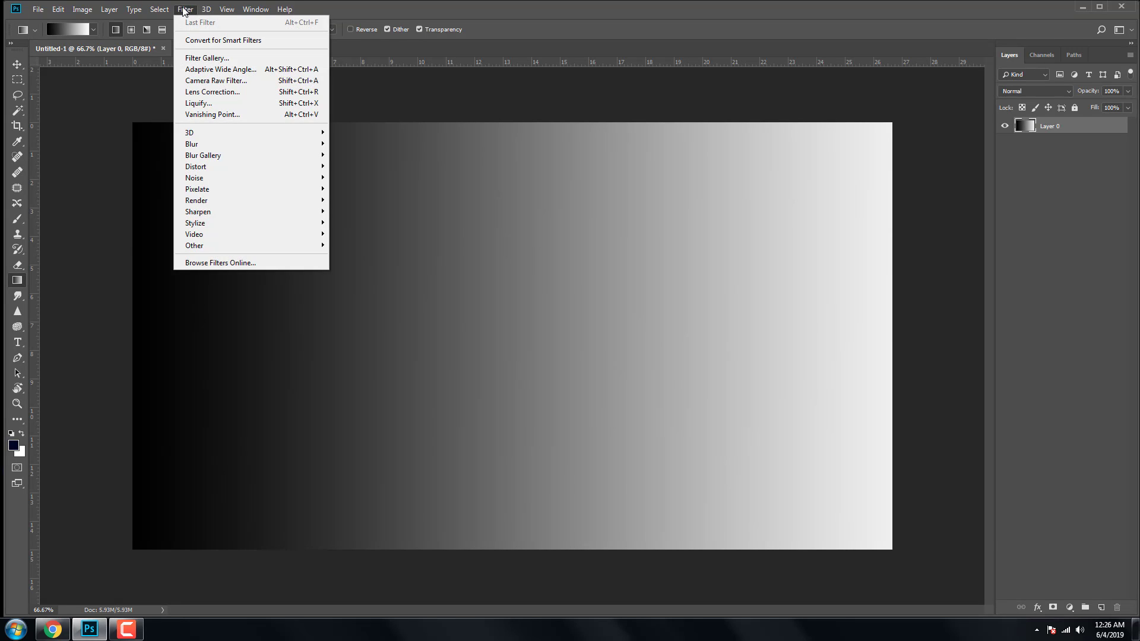
{"action": "left_click", "coordinate": [197, 62]}
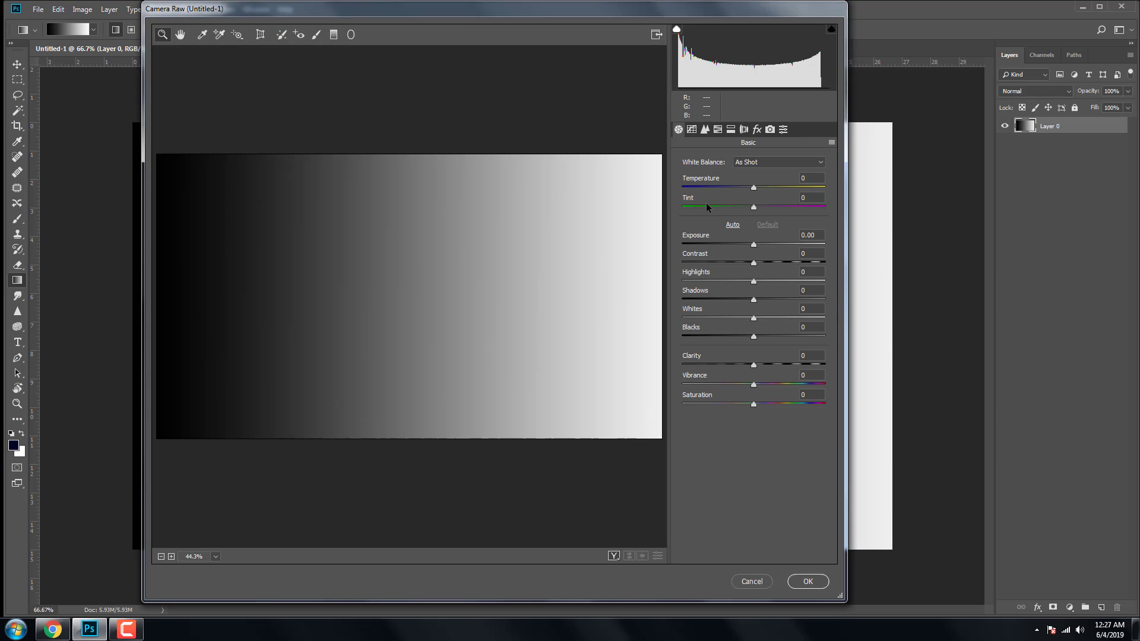
{"action": "left_click_drag", "start_coordinate": [754, 189], "coordinate": [774, 193]}
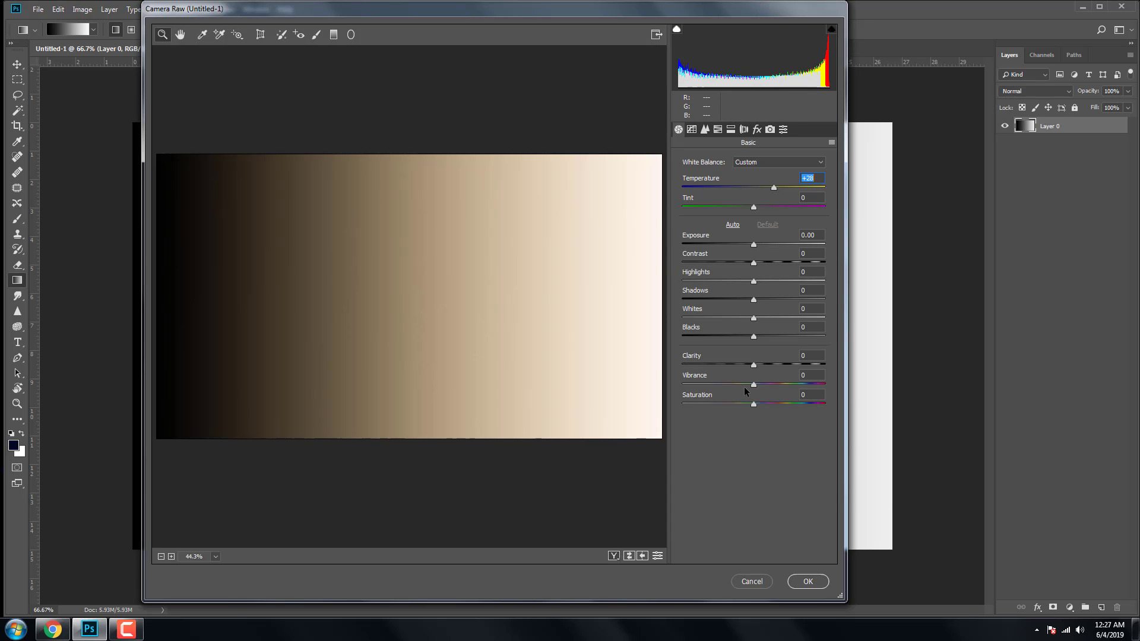
{"action": "left_click_drag", "start_coordinate": [754, 365], "coordinate": [821, 337]}
{"action": "left_click", "coordinate": [415, 328]}
{"action": "scroll", "coordinate": [415, 328], "scroll_direction": "up", "scroll_amount": 1}
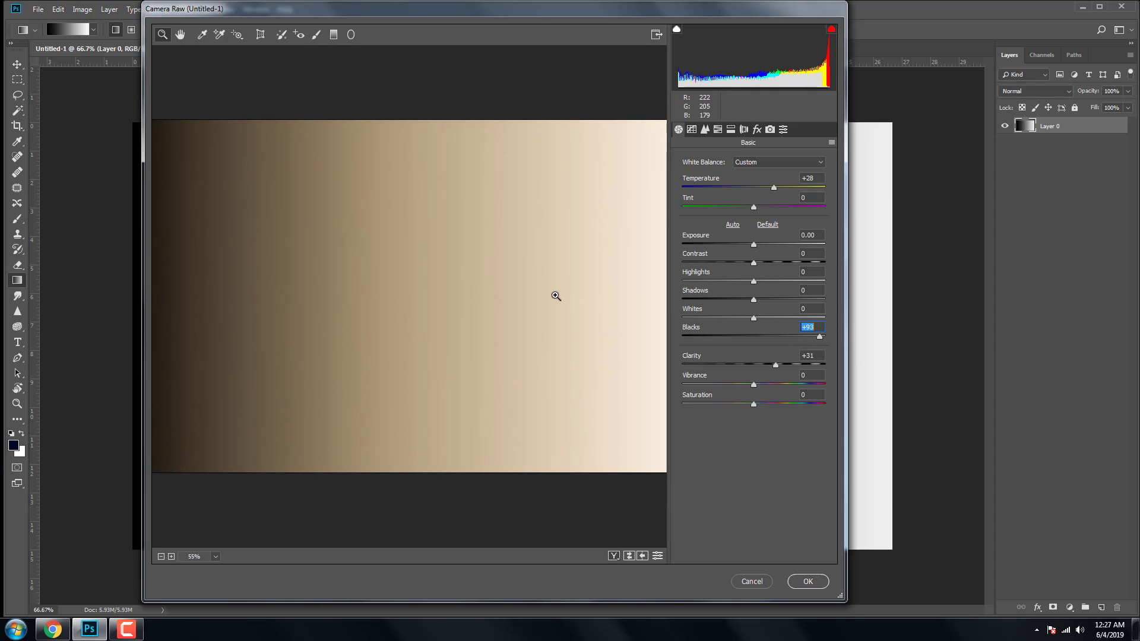
{"action": "scroll", "coordinate": [555, 295], "scroll_direction": "down", "scroll_amount": 2}
Raise Highlights to nearly the maximum and Contrast slightly, and apply the Camera Raw adjustments to the gradient
{"action": "left_click_drag", "start_coordinate": [754, 281], "coordinate": [828, 279]}
{"action": "left_click_drag", "start_coordinate": [753, 262], "coordinate": [769, 254]}
{"action": "left_click", "coordinate": [807, 582]}
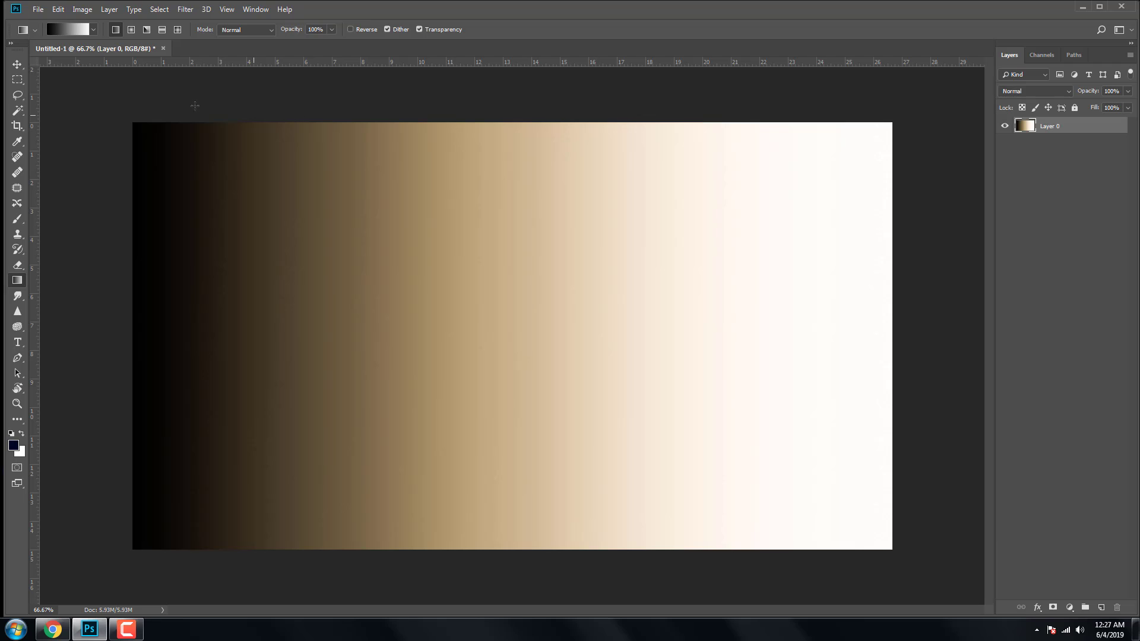
Open the recent image shutterstock_23985688.jpg and move the portrait into the Untitled-1 document as a new layer
{"action": "left_click", "coordinate": [38, 10]}
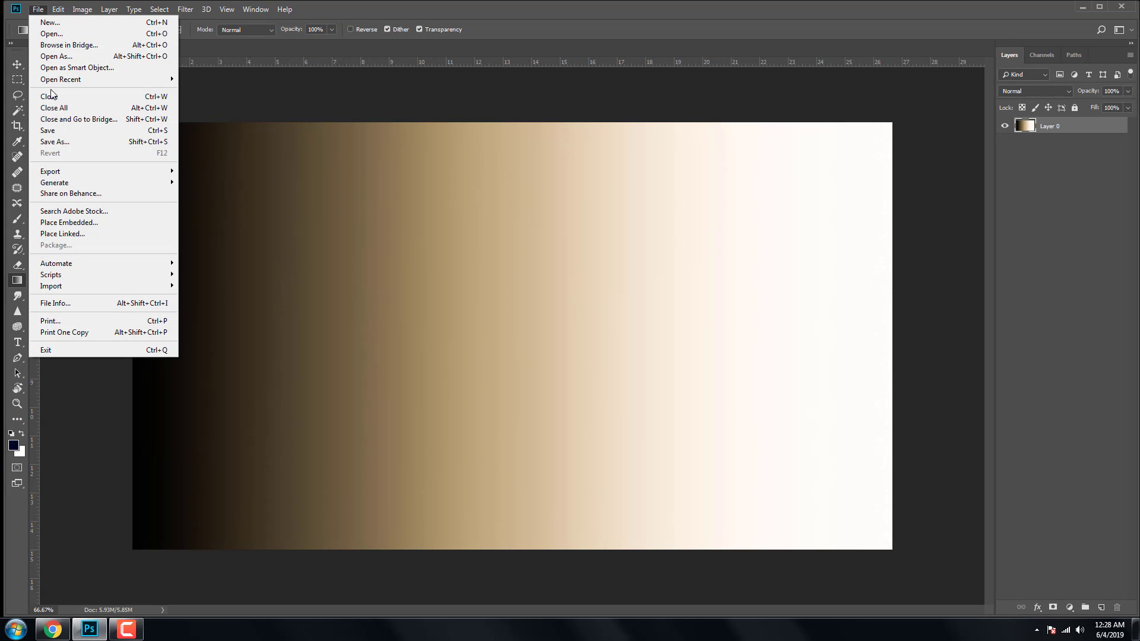
{"action": "mouse_move", "coordinate": [65, 80]}
{"action": "left_click", "coordinate": [211, 80]}
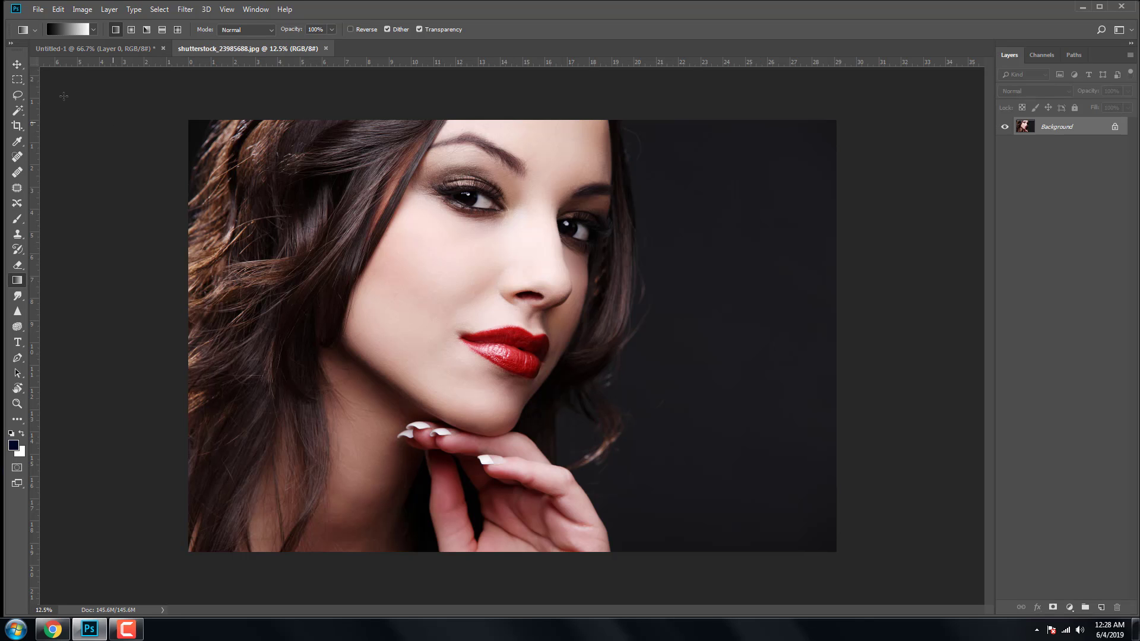
{"action": "left_click", "coordinate": [18, 67]}
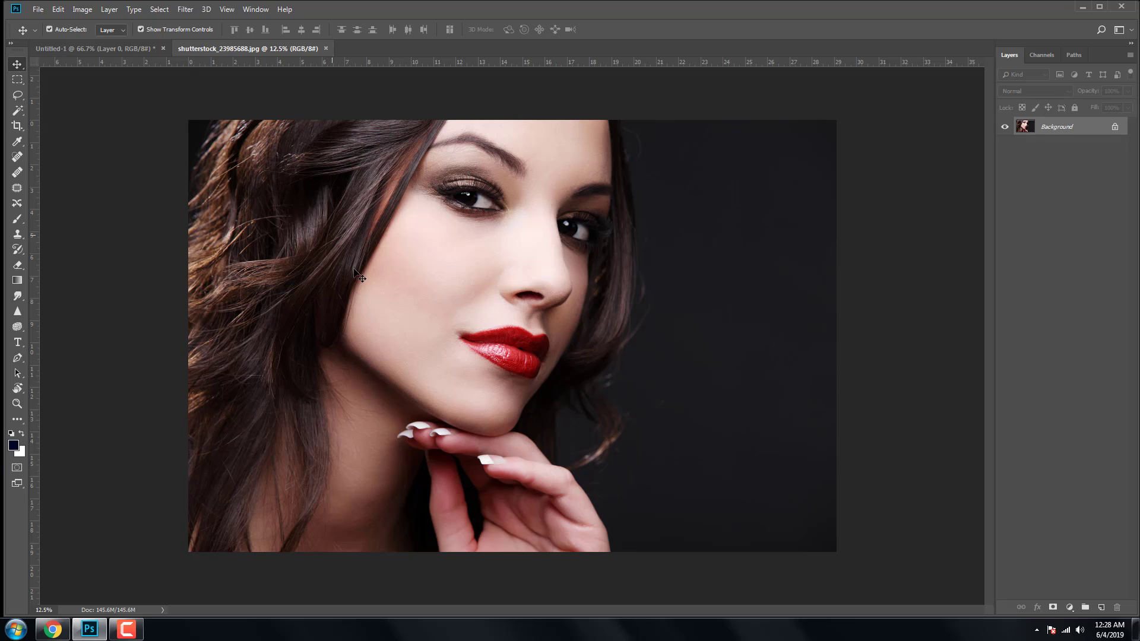
{"action": "left_click_drag", "start_coordinate": [467, 384], "coordinate": [354, 315]}
Scale the portrait layer down proportionally to about 19.4% and position it over the dark side of the gradient
{"action": "scroll", "coordinate": [374, 339], "scroll_direction": "down", "scroll_amount": 3}
{"action": "scroll", "coordinate": [374, 339], "scroll_direction": "down", "scroll_amount": 1}
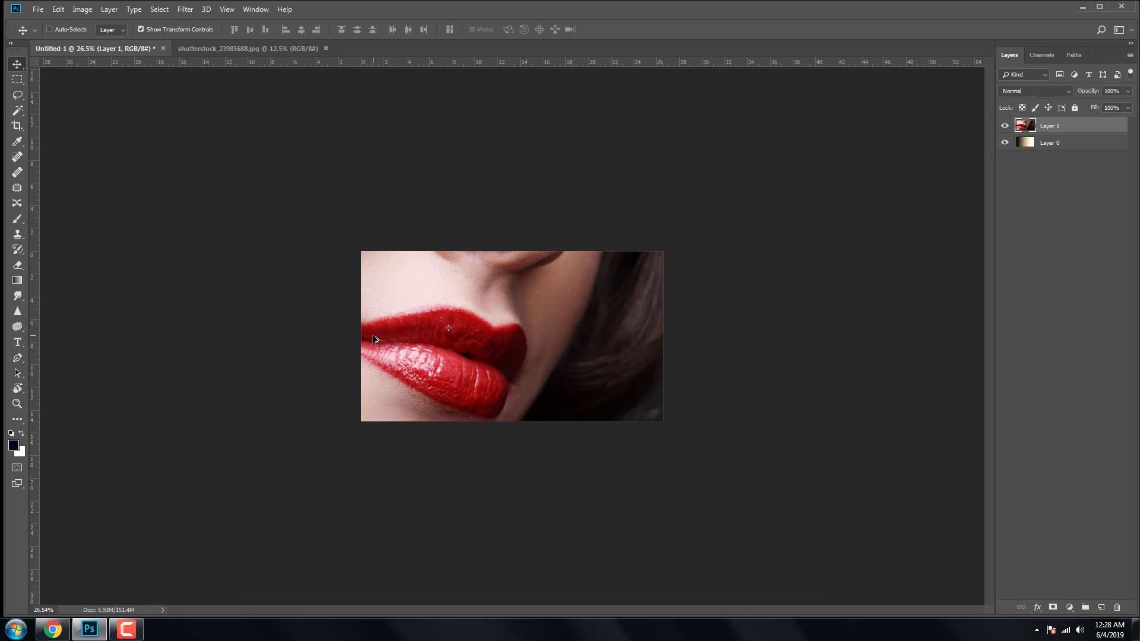
{"action": "key", "text": "ctrl+t"}
{"action": "scroll", "coordinate": [374, 340], "scroll_direction": "down", "scroll_amount": 4}
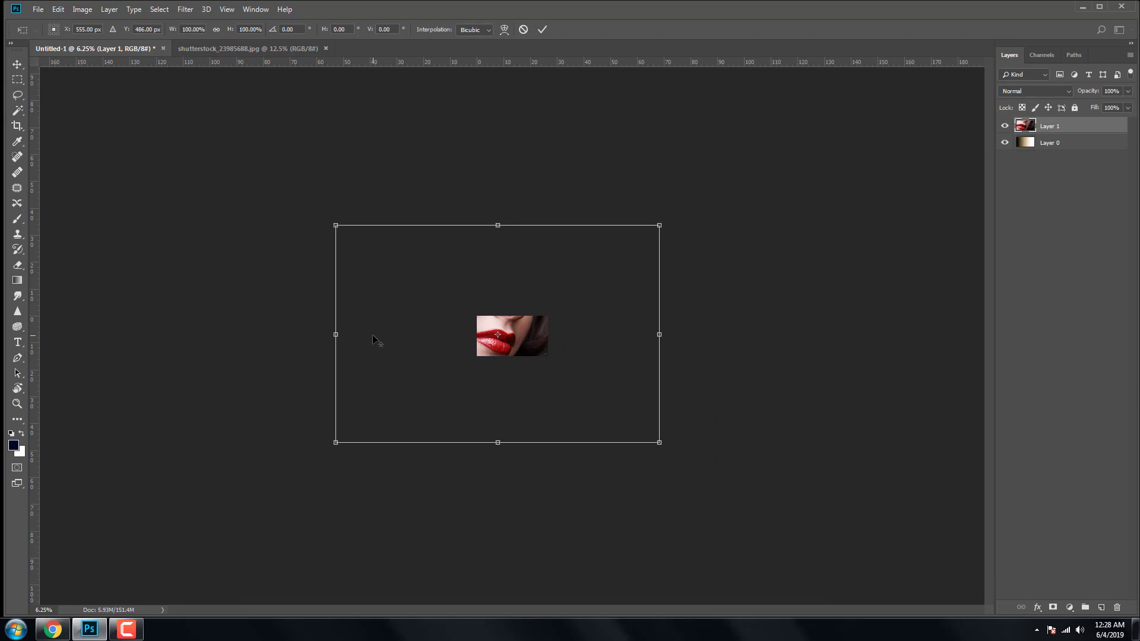
{"action": "left_click_drag", "start_coordinate": [335, 226], "coordinate": [559, 340]}
{"action": "scroll", "coordinate": [479, 330], "scroll_direction": "up", "scroll_amount": 4}
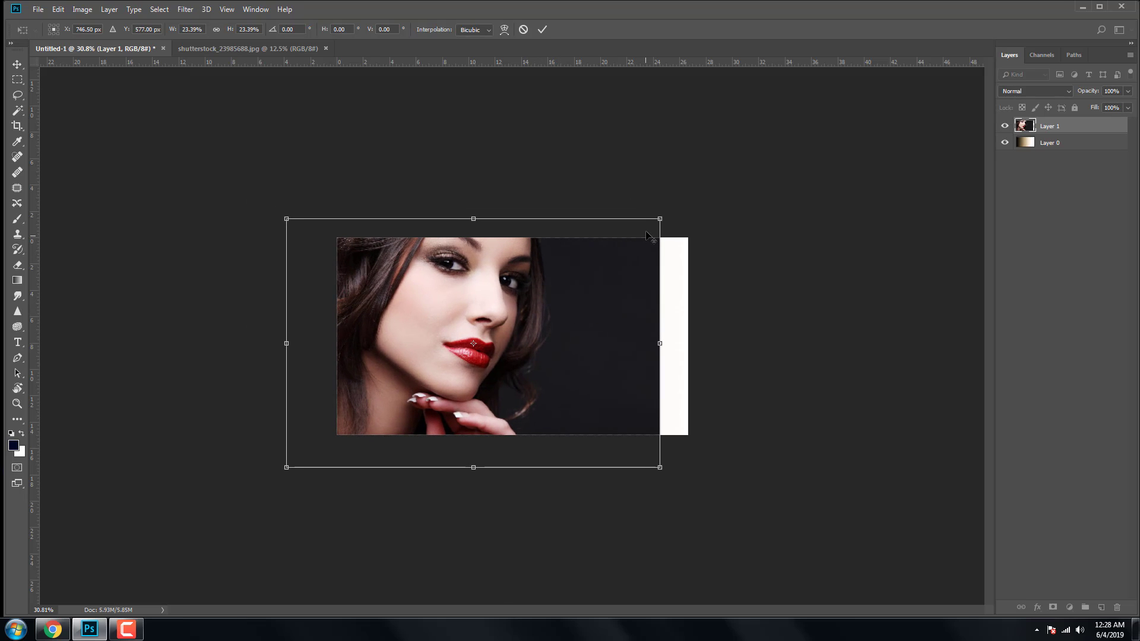
{"action": "left_click_drag", "start_coordinate": [659, 219], "coordinate": [617, 244]}
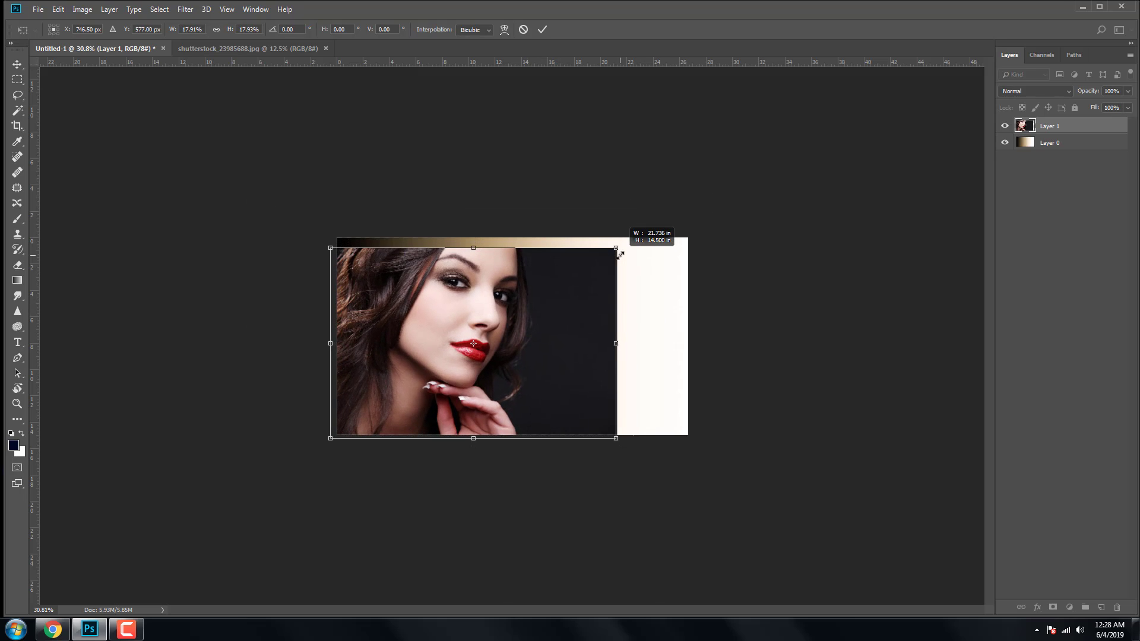
{"action": "left_click_drag", "start_coordinate": [556, 339], "coordinate": [559, 329]}
{"action": "scroll", "coordinate": [559, 327], "scroll_direction": "up", "scroll_amount": 2}
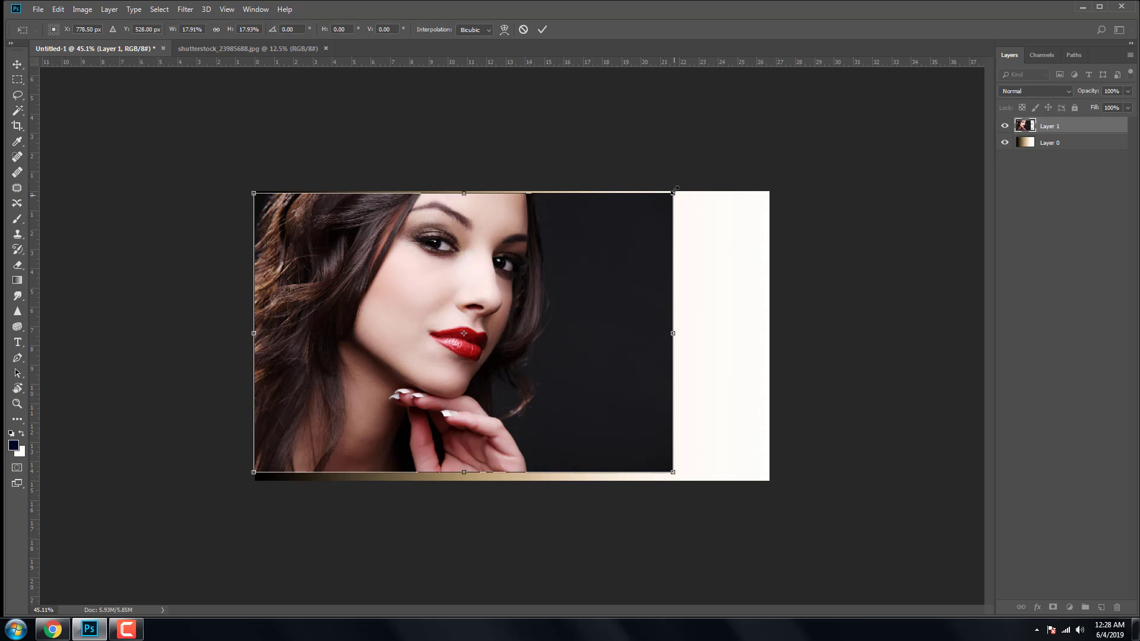
{"action": "left_click_drag", "start_coordinate": [675, 189], "coordinate": [684, 174]}
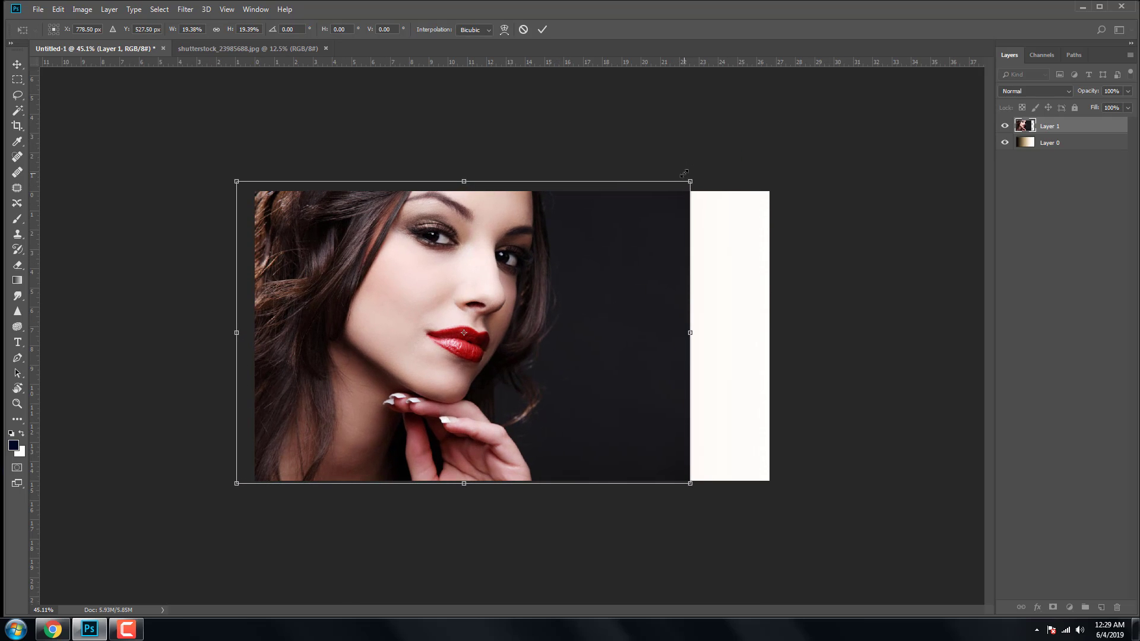
{"action": "key", "text": "Return"}
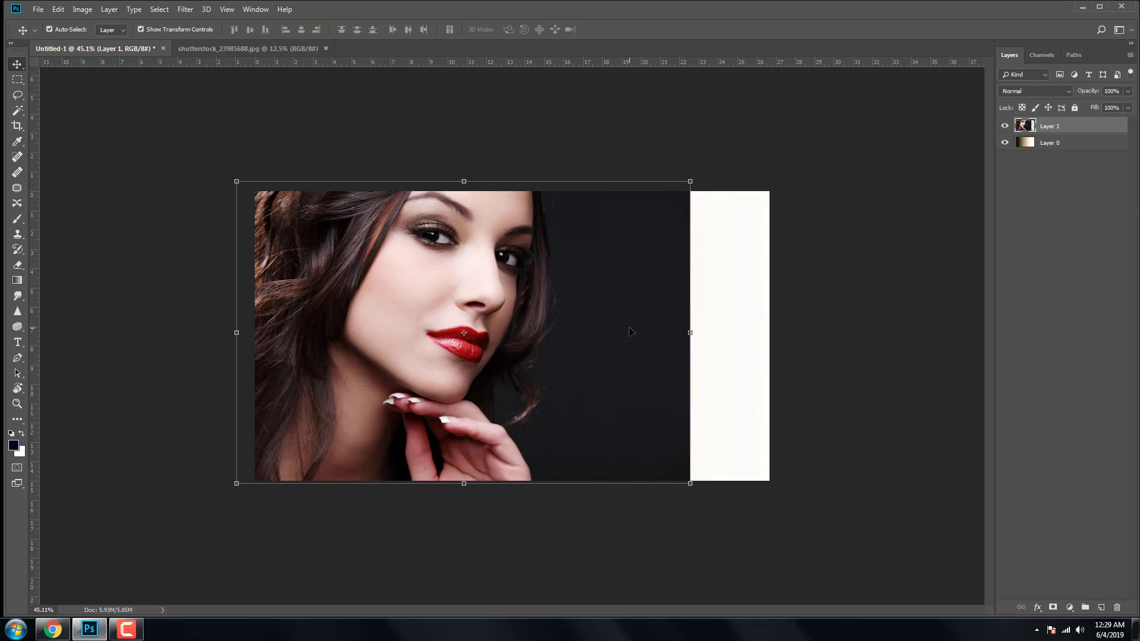
Set the portrait layer's blend mode to Soft Light and duplicate the layer as Layer 1 copy
{"action": "left_click", "coordinate": [1063, 93]}
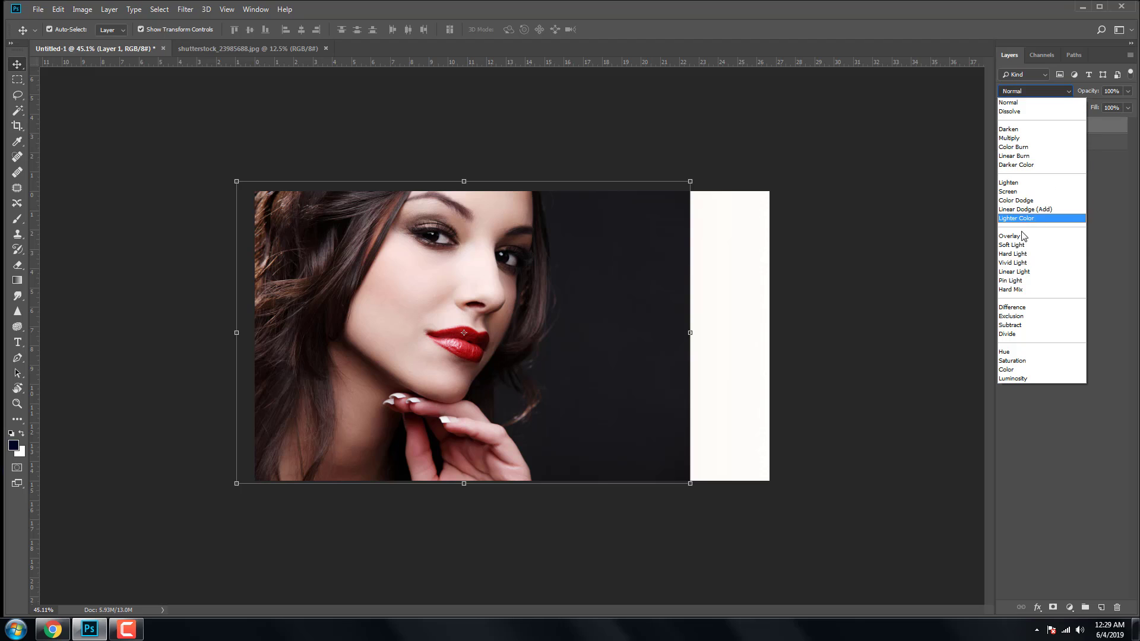
{"action": "left_click", "coordinate": [1005, 245]}
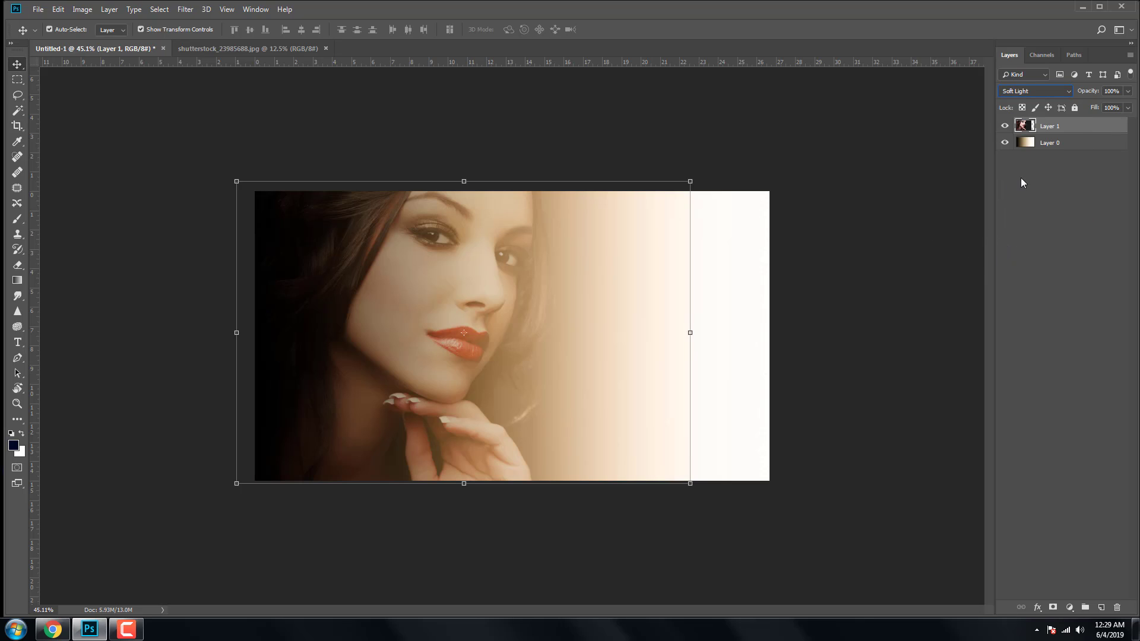
{"action": "right_click", "coordinate": [1079, 132]}
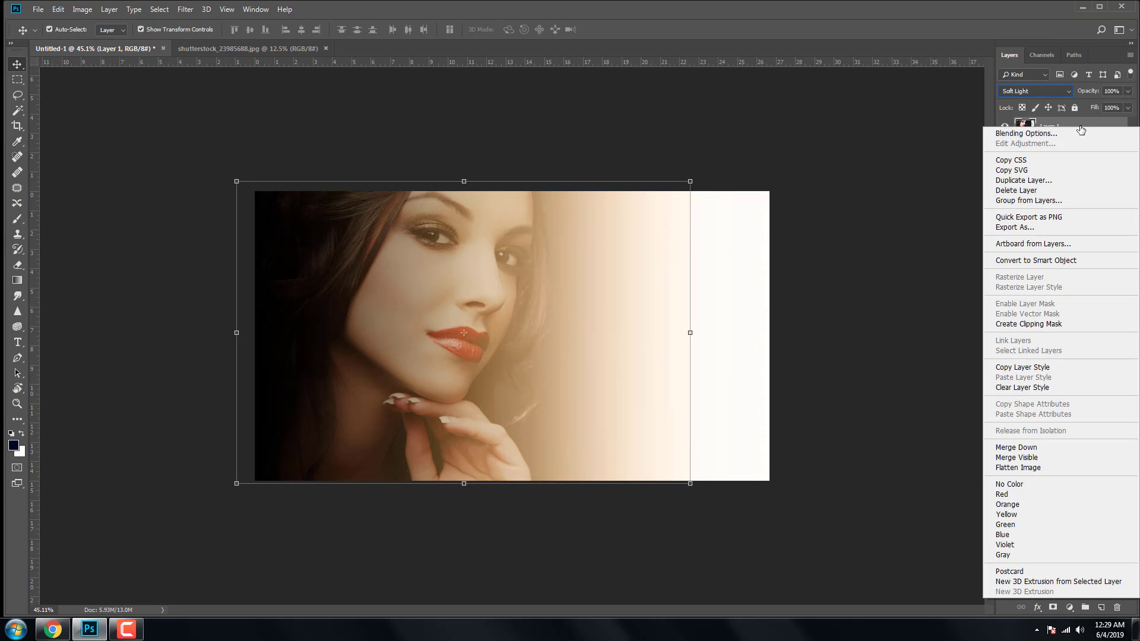
{"action": "left_click", "coordinate": [1024, 180]}
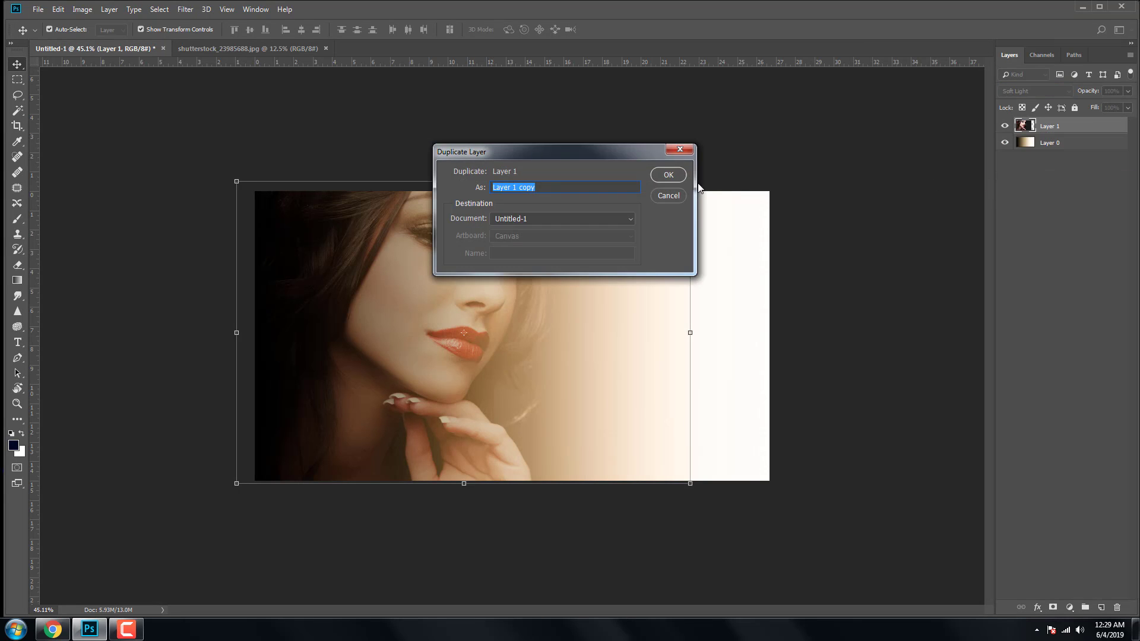
{"action": "left_click", "coordinate": [668, 177]}
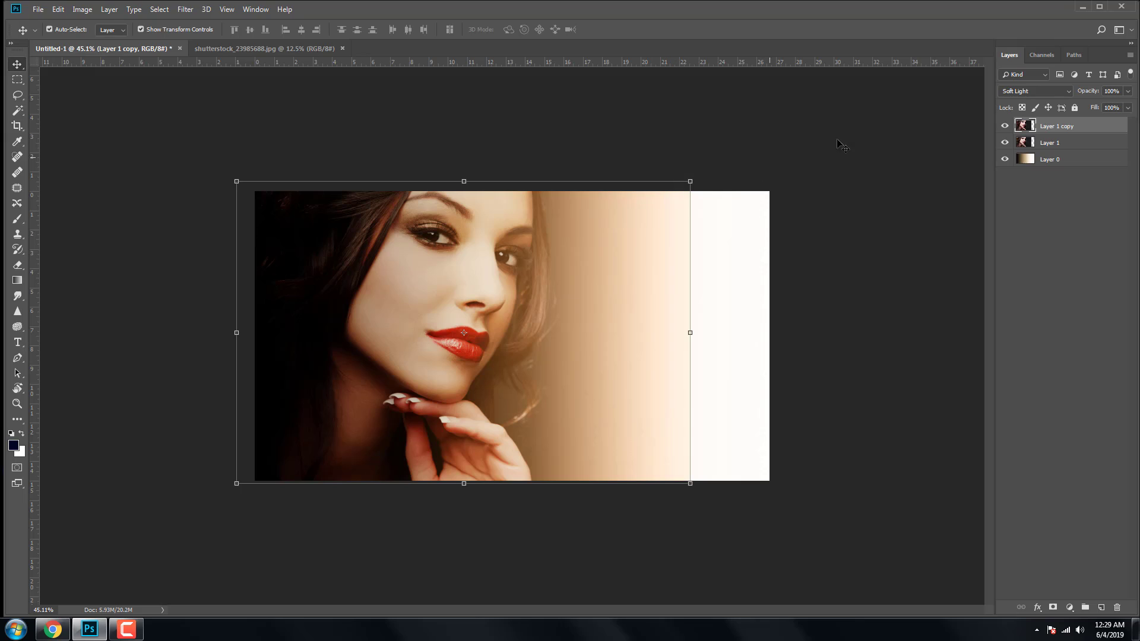
Set Layer 1 copy's blend mode to Normal and add a layer mask inverted to black
{"action": "left_click", "coordinate": [1031, 90]}
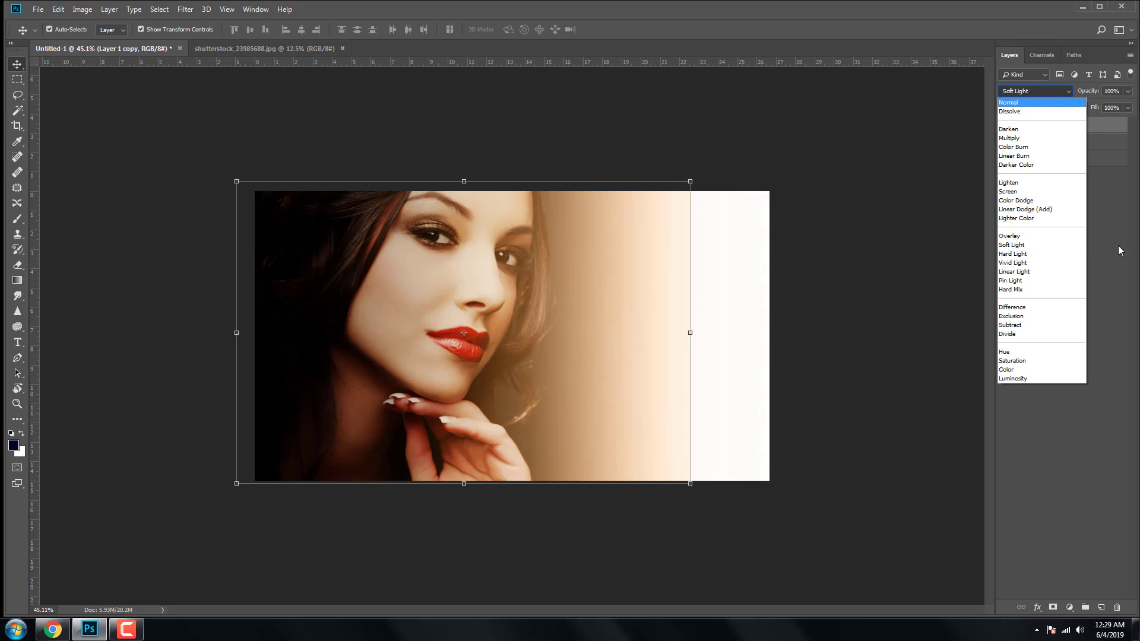
{"action": "left_click", "coordinate": [1016, 102]}
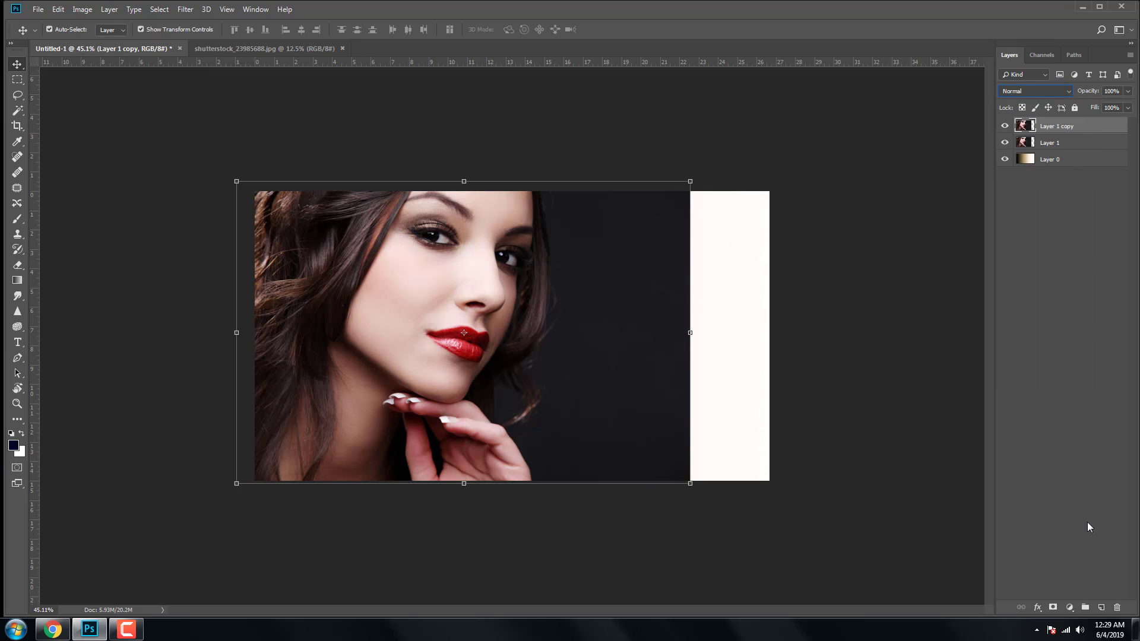
{"action": "left_click", "coordinate": [1052, 607]}
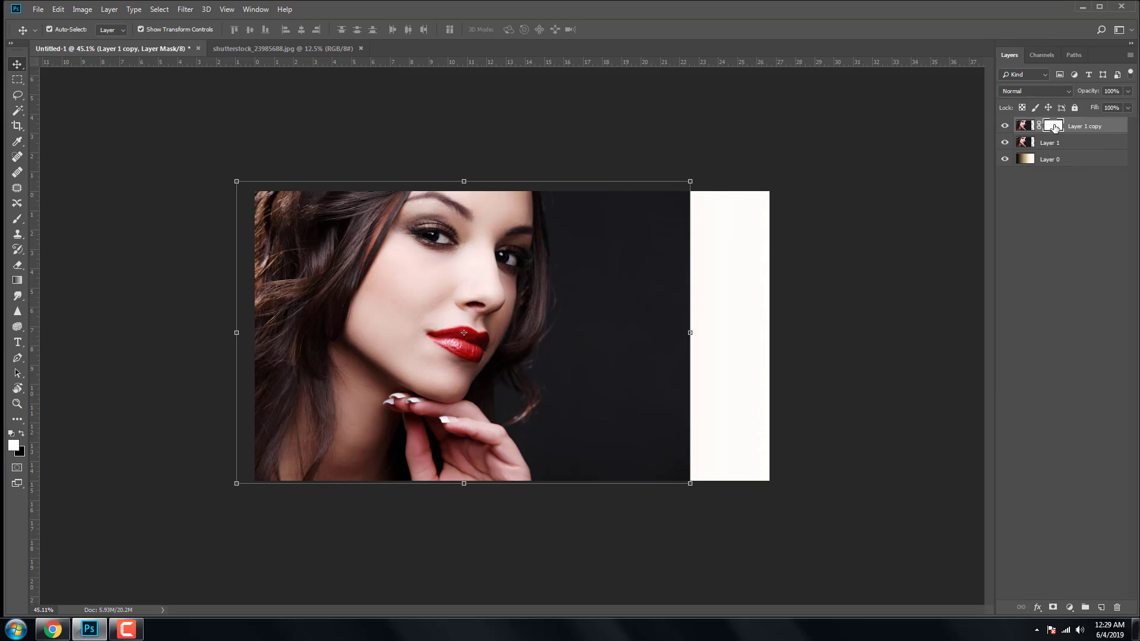
{"action": "key", "text": "ctrl+i"}
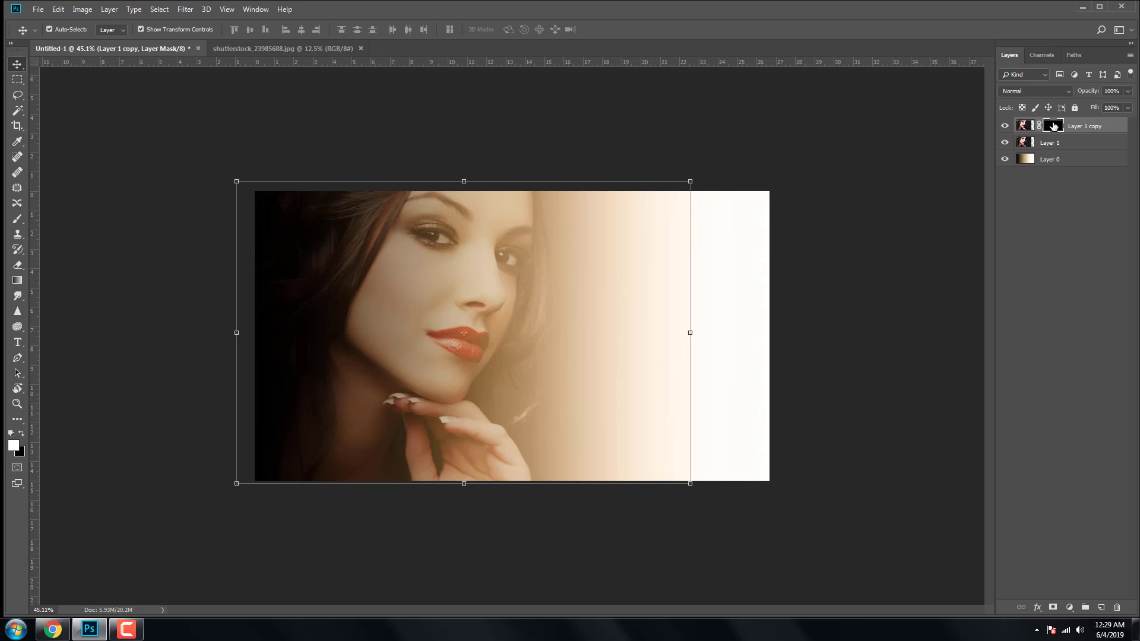
Paint white on the Layer 1 copy mask with a soft 600 px brush over the face, hair and hand, and swap the colors
{"action": "left_click", "coordinate": [18, 219]}
{"action": "left_click", "coordinate": [13, 446]}
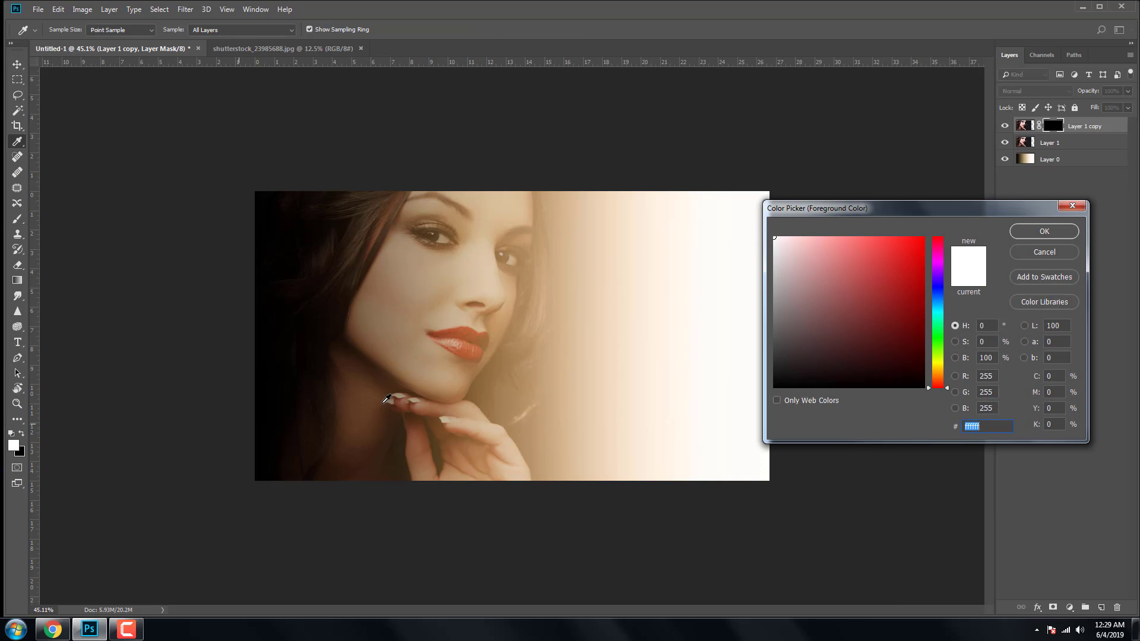
{"action": "left_click", "coordinate": [1045, 231]}
{"action": "mouse_move", "coordinate": [458, 234]}
{"action": "left_mouse_down"}
{"action": "mouse_move", "coordinate": [408, 318]}
{"action": "mouse_move", "coordinate": [458, 216]}
{"action": "mouse_move", "coordinate": [408, 357]}
{"action": "mouse_move", "coordinate": [361, 418]}
{"action": "mouse_move", "coordinate": [357, 451]}
{"action": "mouse_move", "coordinate": [416, 469]}
{"action": "mouse_move", "coordinate": [455, 499]}
{"action": "mouse_move", "coordinate": [417, 438]}
{"action": "mouse_move", "coordinate": [445, 232]}
{"action": "mouse_move", "coordinate": [439, 310]}
{"action": "mouse_move", "coordinate": [454, 293]}
{"action": "mouse_move", "coordinate": [463, 223]}
{"action": "left_mouse_up"}
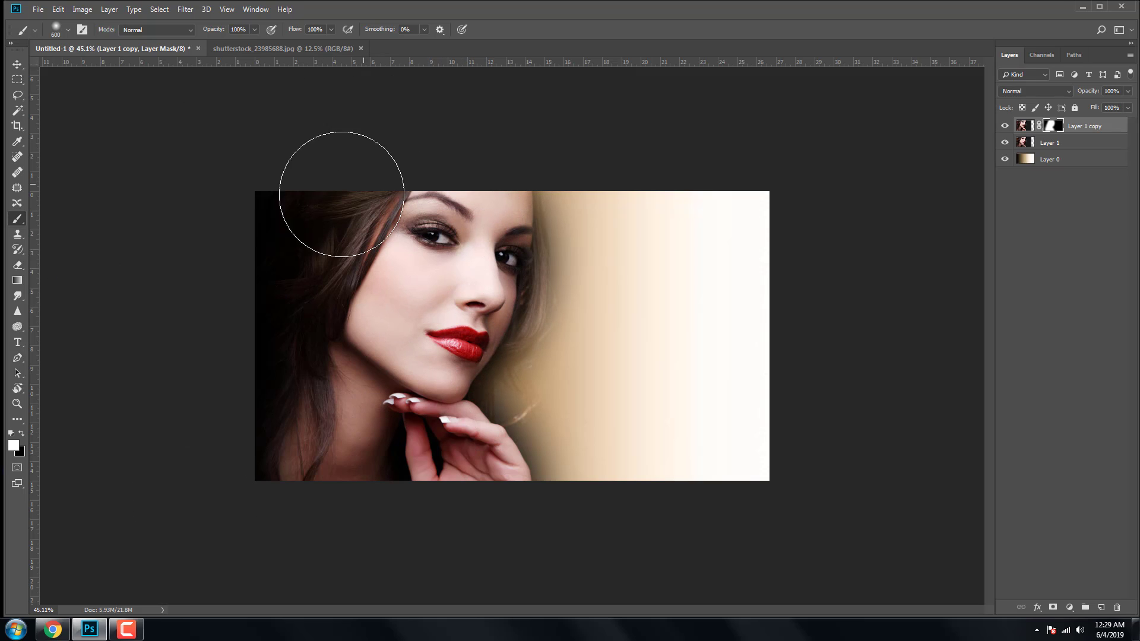
{"action": "left_click", "coordinate": [22, 434]}
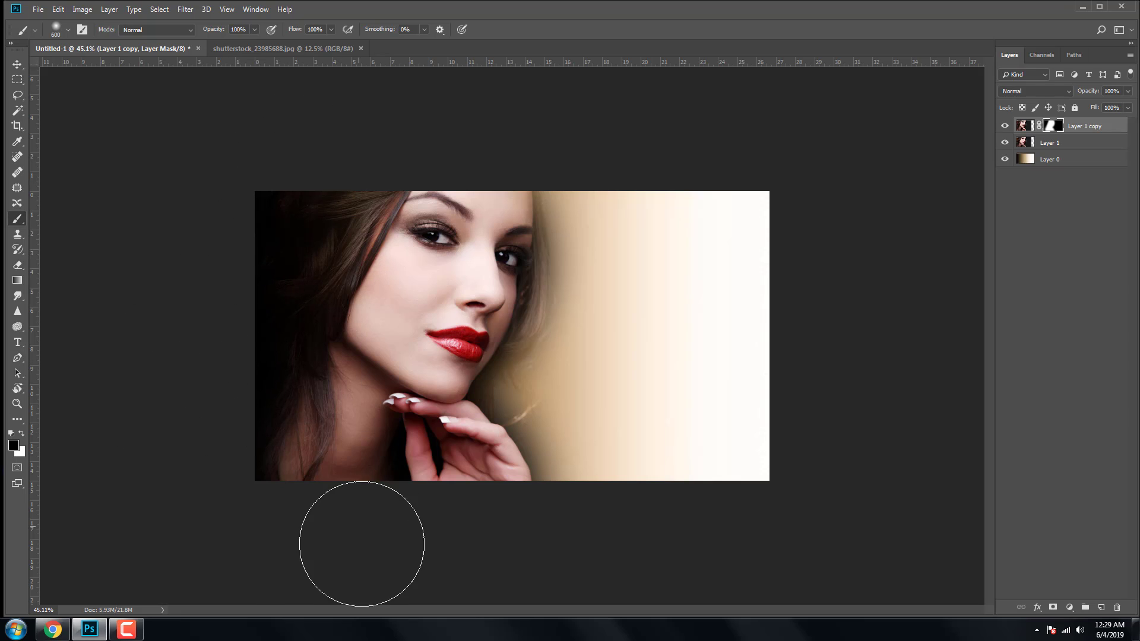
Add the text "ladyphotoshop" in black Montserrat Regular, 31 pt, on the light gradient beside the woman's hair
{"action": "left_click", "coordinate": [14, 65]}
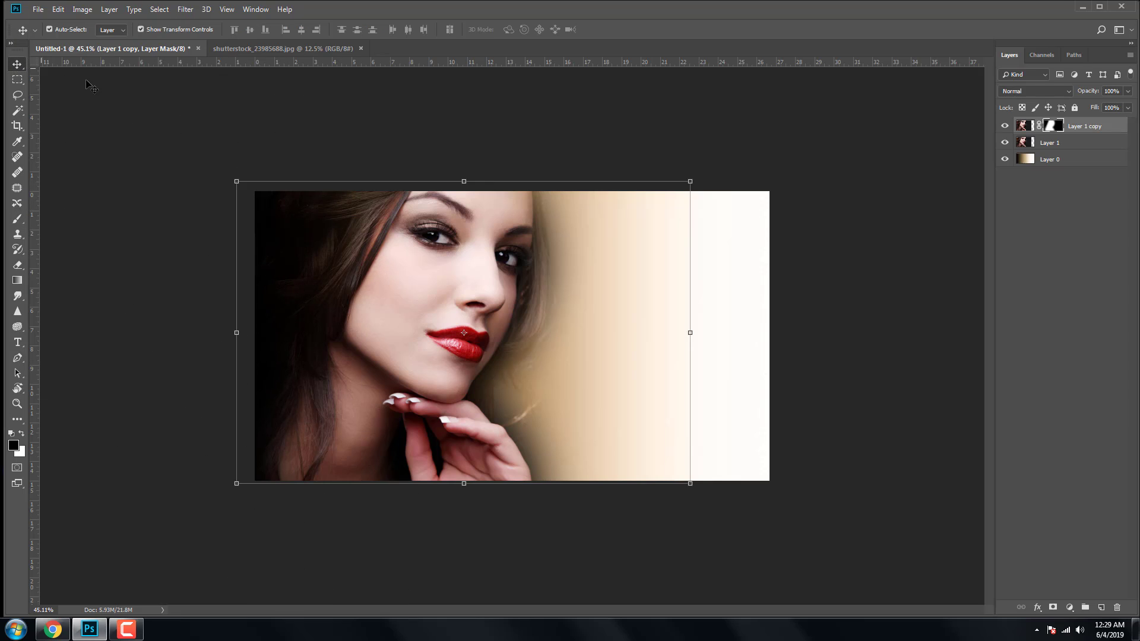
{"action": "scroll", "coordinate": [295, 314], "scroll_direction": "up", "scroll_amount": 2}
{"action": "left_click", "coordinate": [17, 342]}
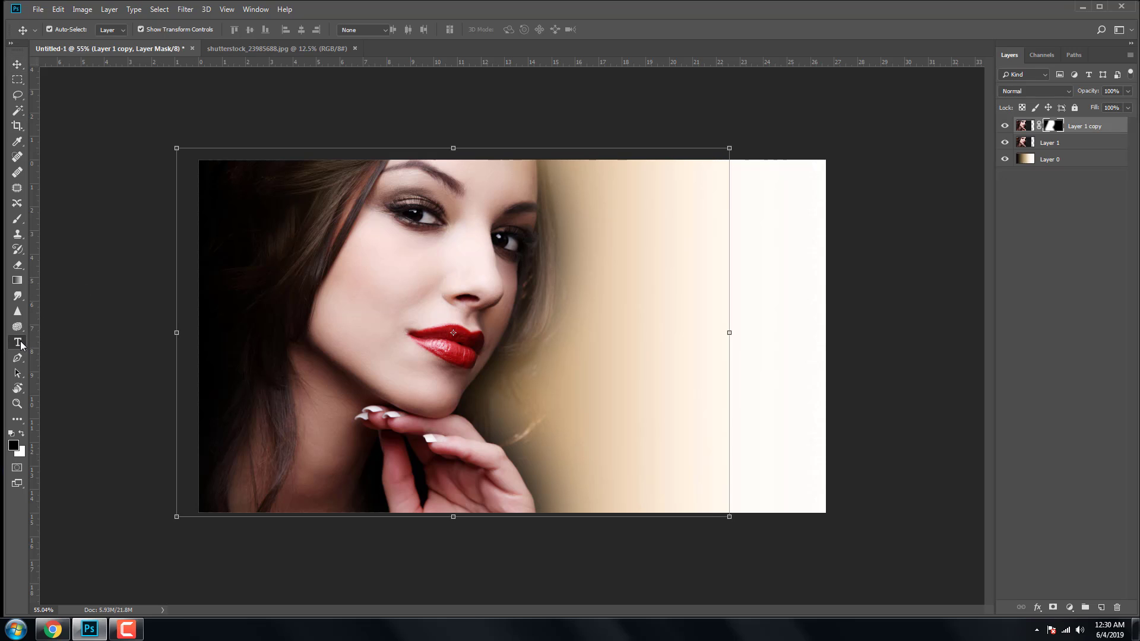
{"action": "left_click", "coordinate": [577, 216]}
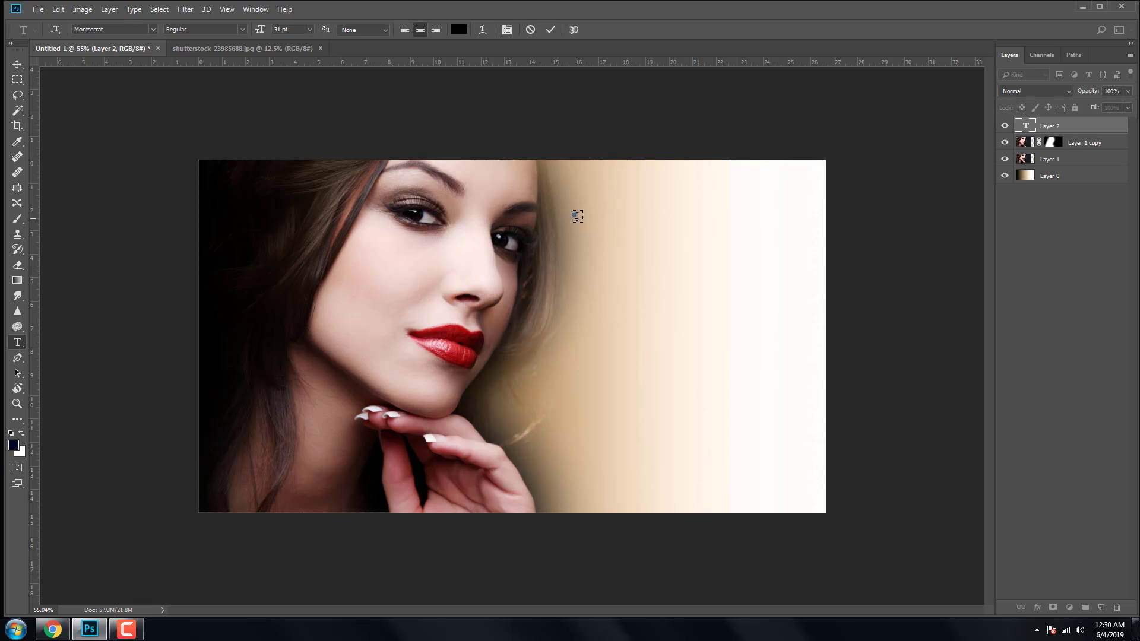
{"action": "type", "text": "ladyphotoshop"}
Scale the ladyphotoshop text up proportionally to about 312.5% across the light area beside the face and apply the transformation
{"action": "left_click", "coordinate": [17, 64]}
{"action": "key", "text": "ctrl+t"}
{"action": "left_click_drag", "start_coordinate": [613, 205], "coordinate": [794, 206]}
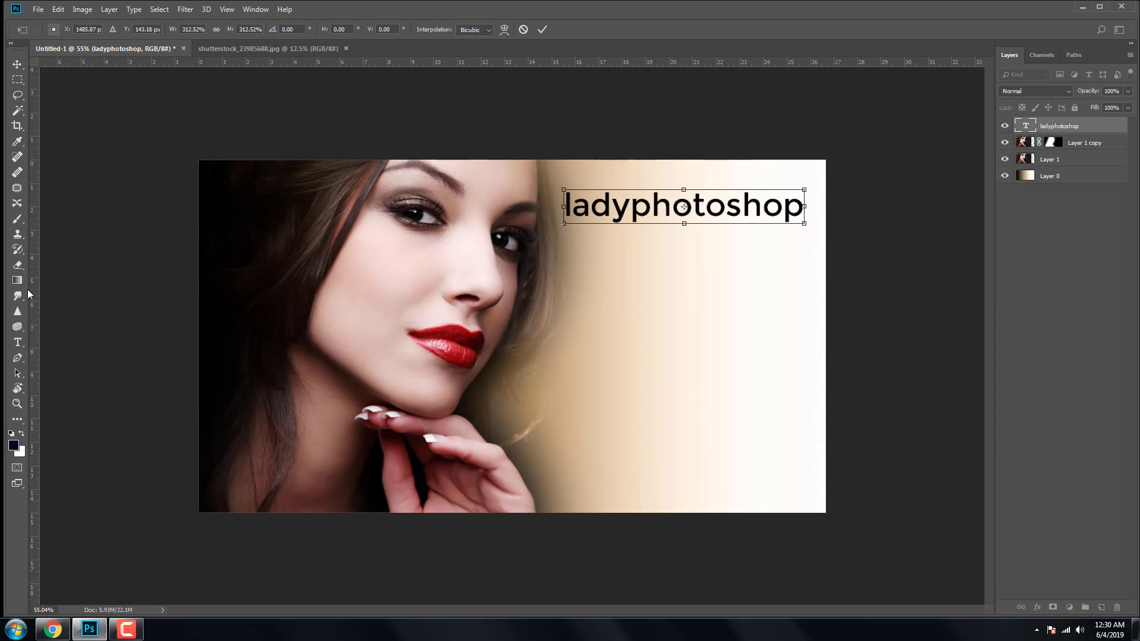
{"action": "left_click", "coordinate": [21, 343]}
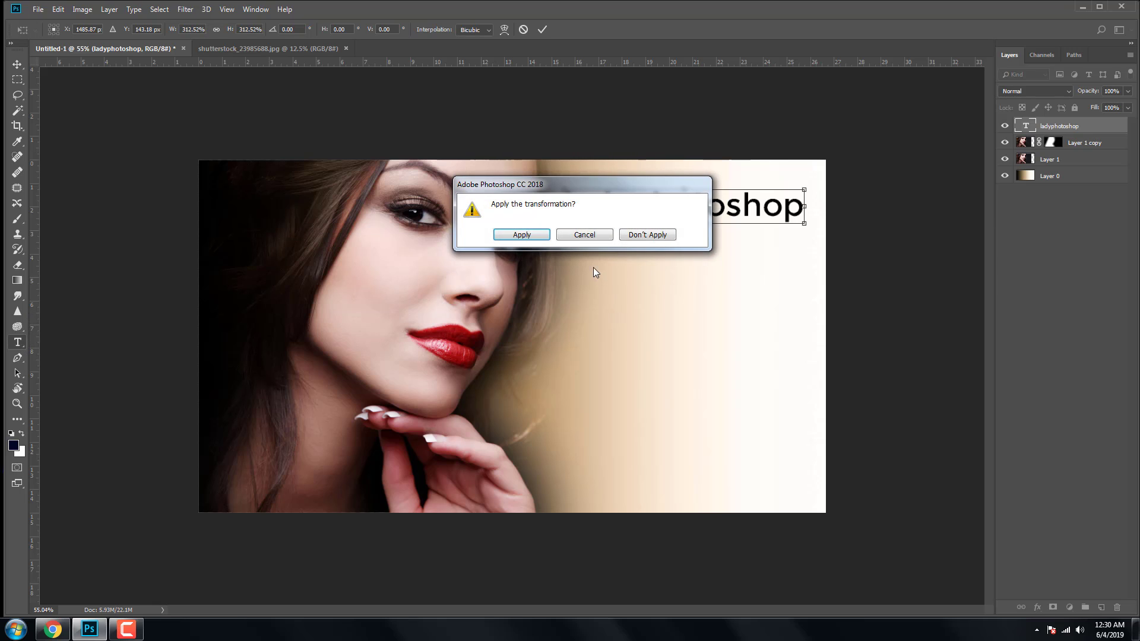
{"action": "key", "text": "Return"}
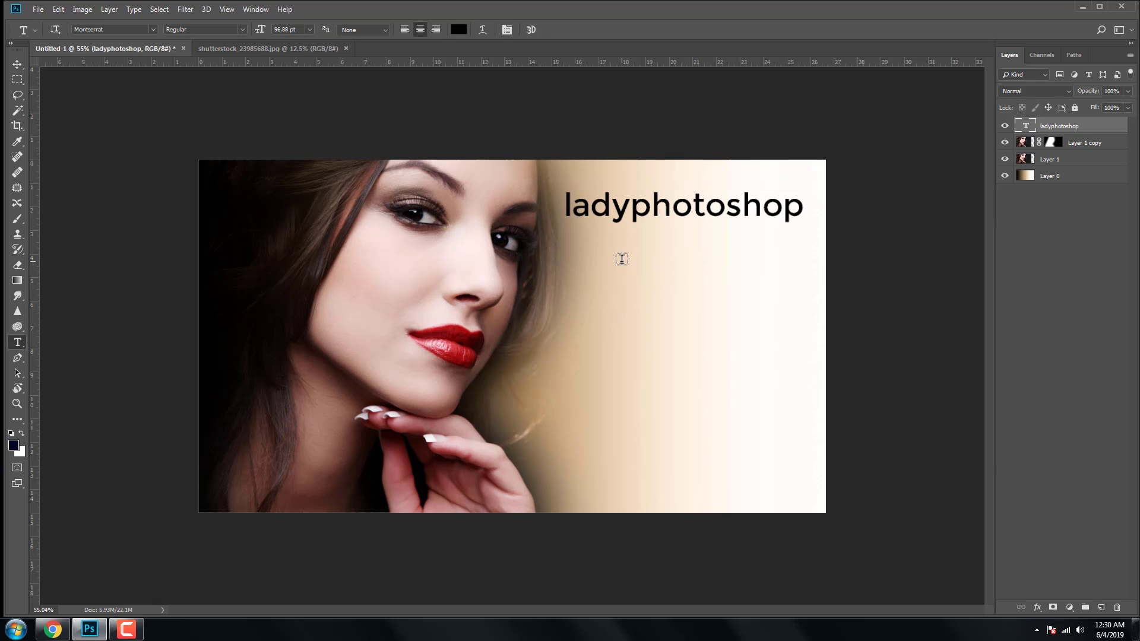
Add a second text layer reading "tutorials" below the ladyphotoshop line
{"action": "left_click", "coordinate": [614, 263]}
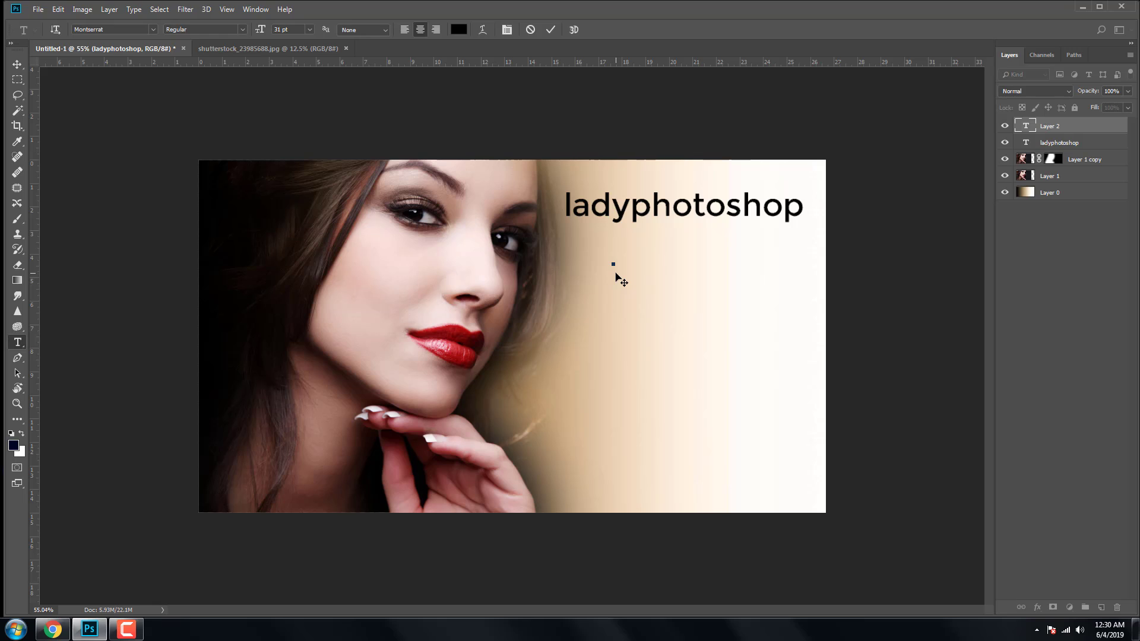
{"action": "type", "text": "tutorials"}
{"action": "key", "text": "ctrl+Return"}
Scale the tutorials text to about 597.5% and align it under ladyphotoshop at roughly the same width
{"action": "key", "text": "v"}
{"action": "left_click_drag", "start_coordinate": [634, 256], "coordinate": [718, 234]}
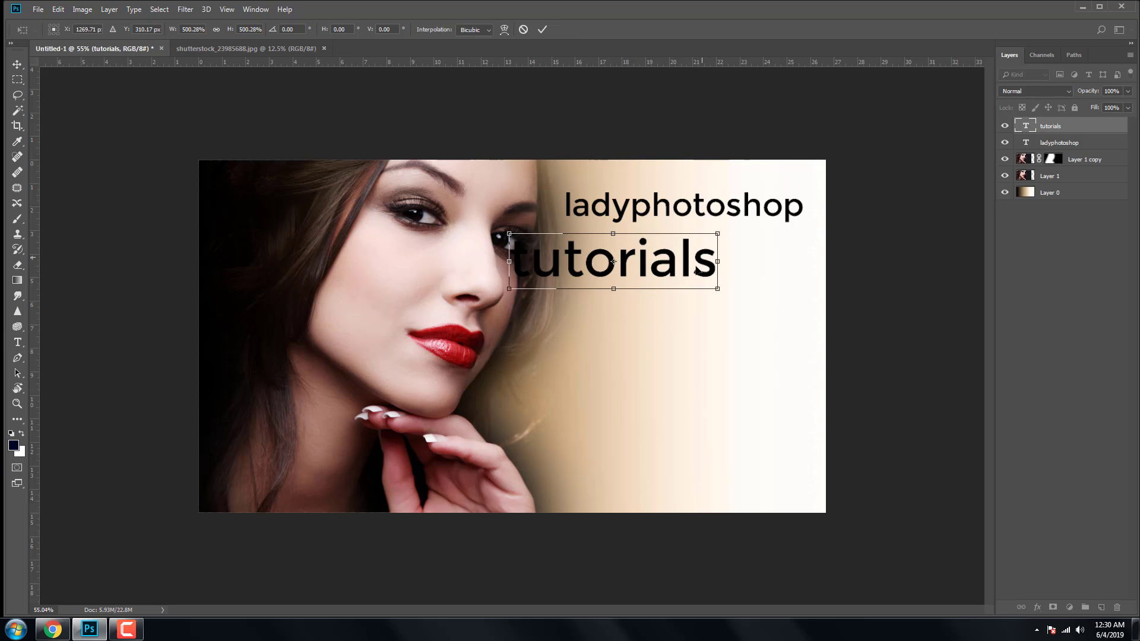
{"action": "left_click_drag", "start_coordinate": [675, 275], "coordinate": [807, 220]}
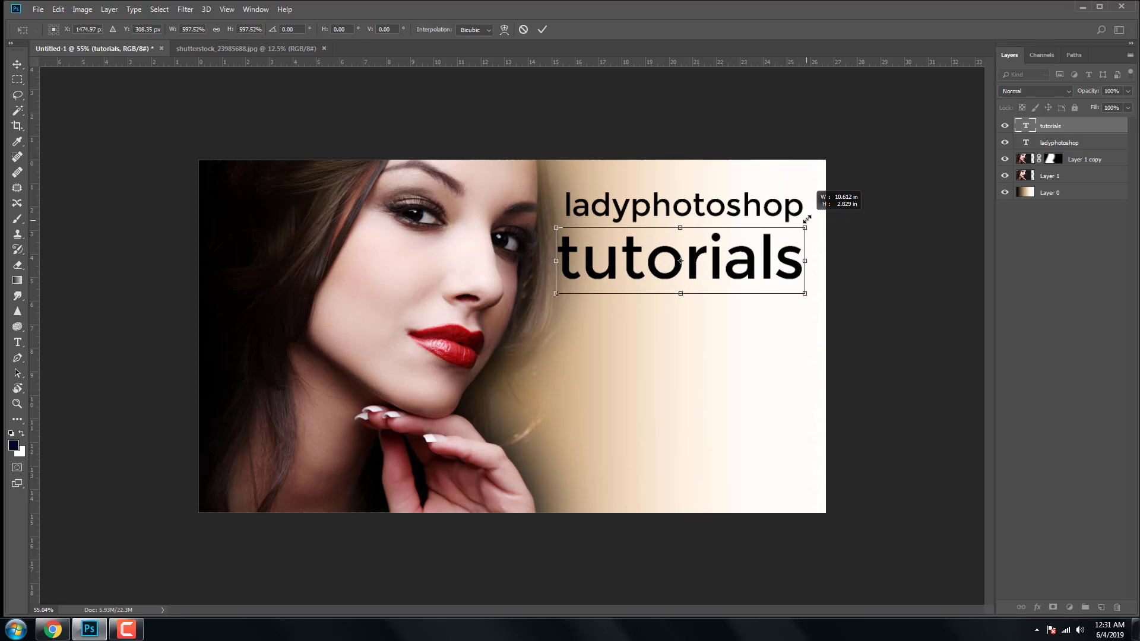
{"action": "key", "text": "Return"}
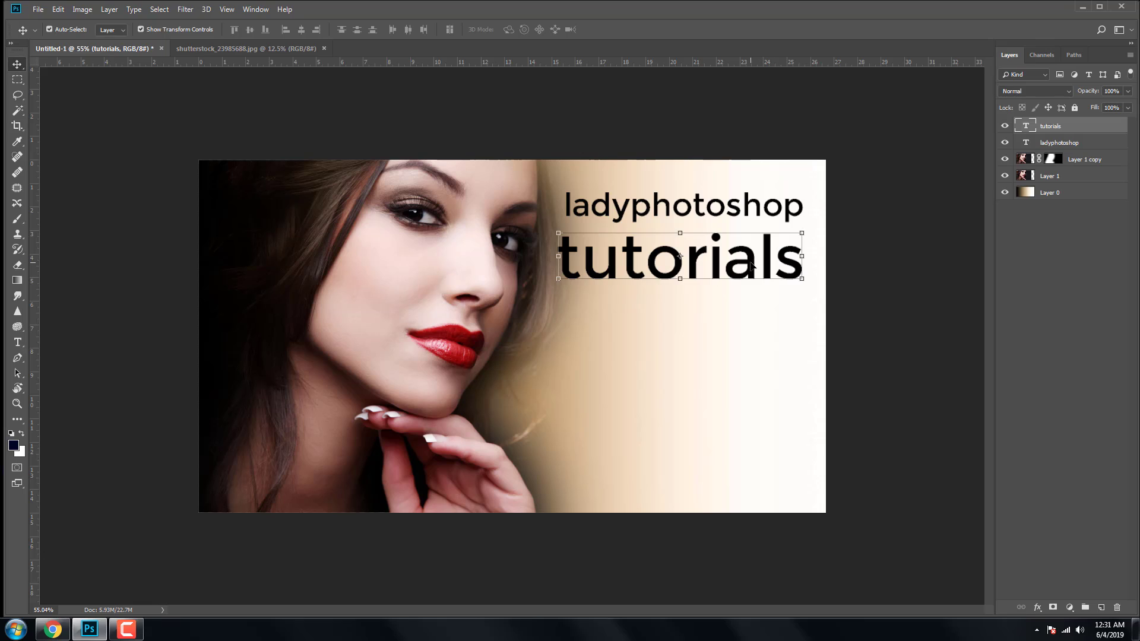
{"action": "left_click_drag", "start_coordinate": [752, 265], "coordinate": [754, 263]}
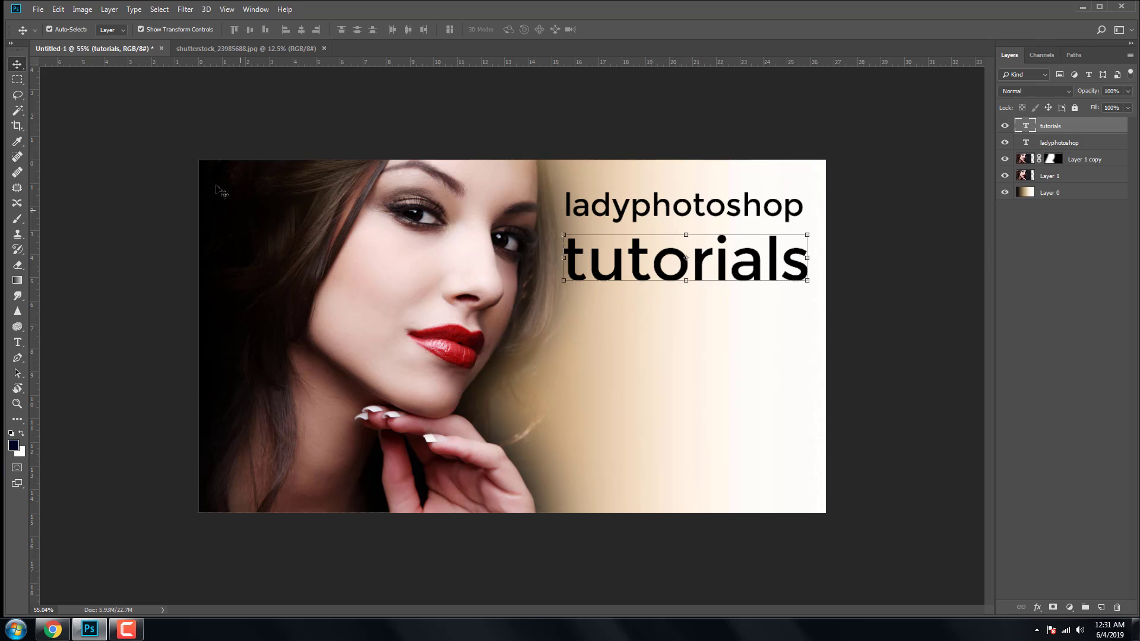
Swap the foreground and background colors and marquee-select a thin horizontal strip between the two text lines, spanning the ladyphotoshop width
{"action": "left_click", "coordinate": [21, 434]}
{"action": "key", "text": "m"}
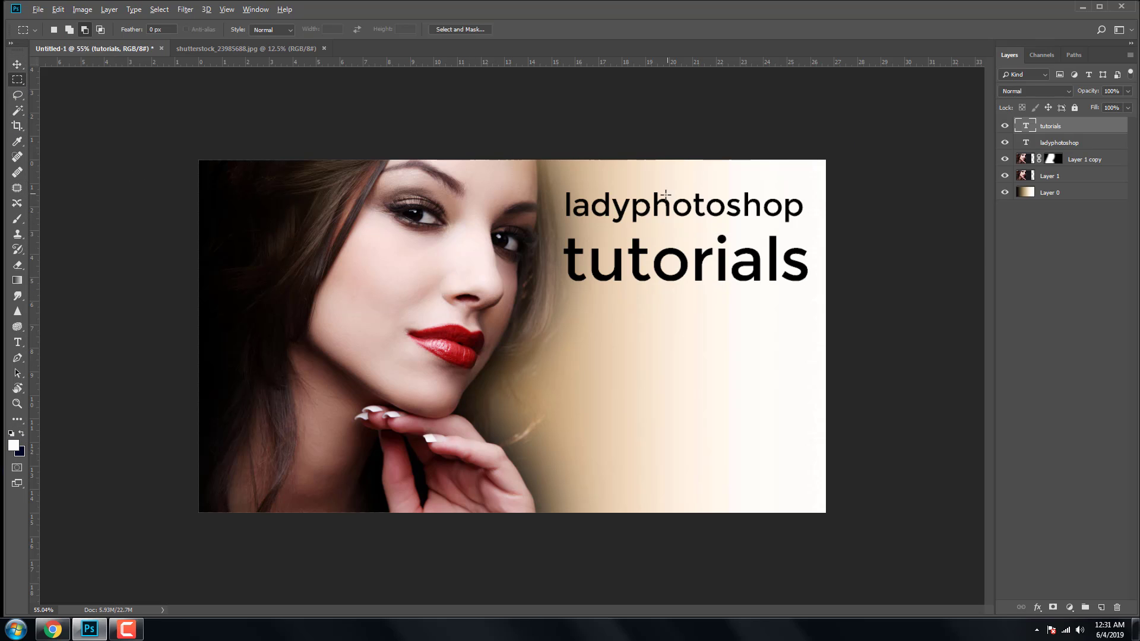
{"action": "scroll", "coordinate": [675, 199], "scroll_direction": "up", "scroll_amount": 4}
{"action": "left_click_drag", "start_coordinate": [764, 151], "coordinate": [673, 266]}
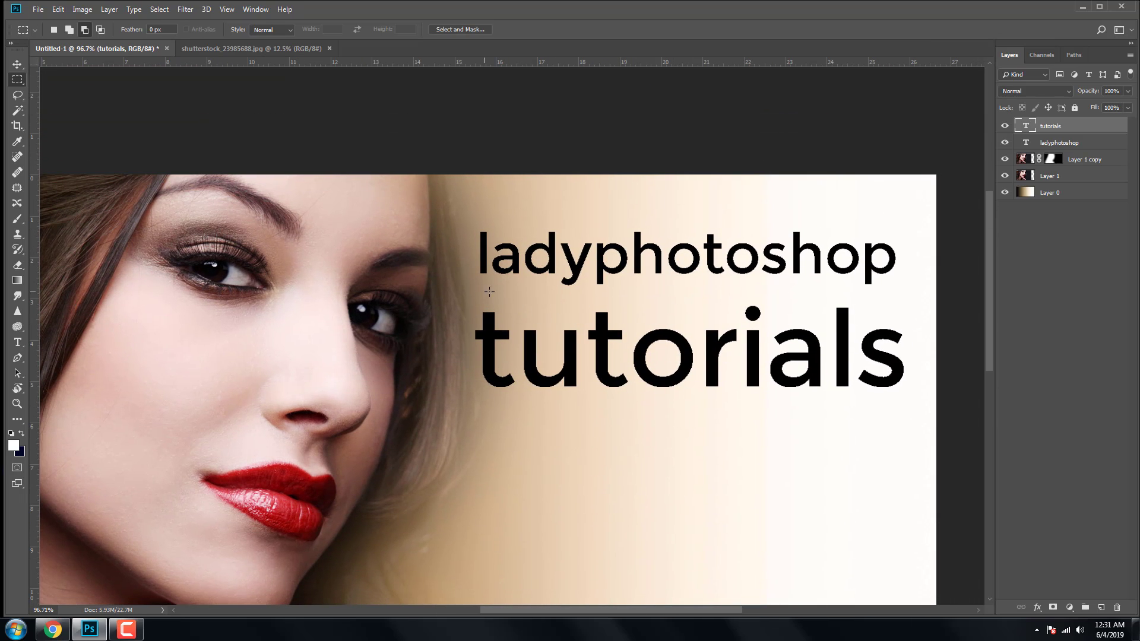
{"action": "left_click_drag", "start_coordinate": [485, 291], "coordinate": [894, 293]}
Fill the selected strip with a very dark blue-green Solid Color fill layer to make a divider line
{"action": "left_click", "coordinate": [1069, 607]}
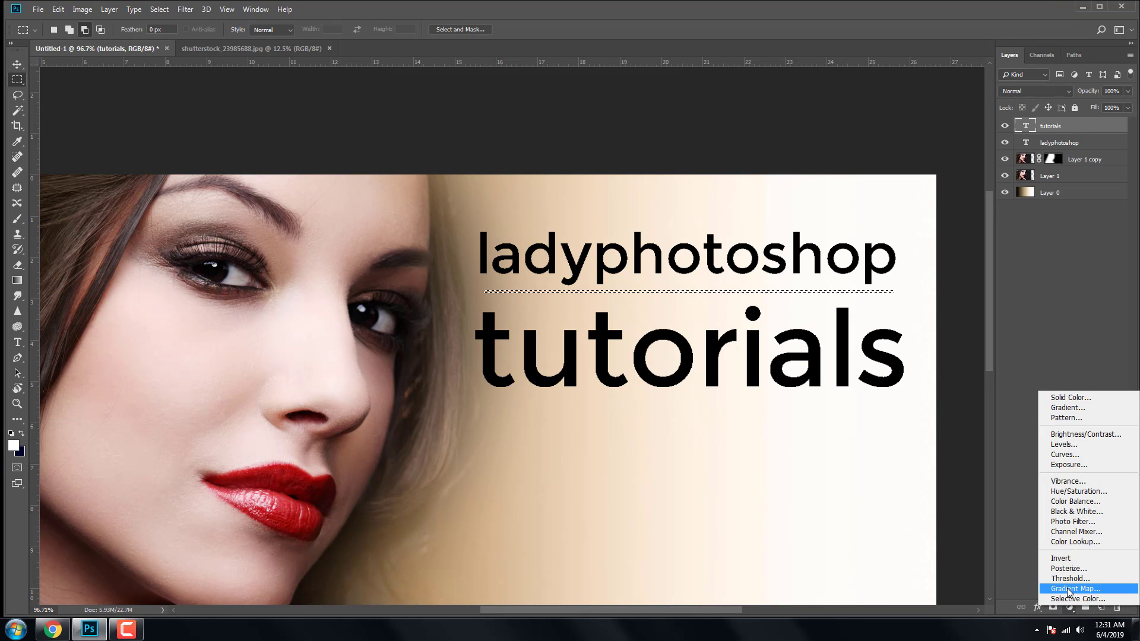
{"action": "left_click", "coordinate": [1063, 397]}
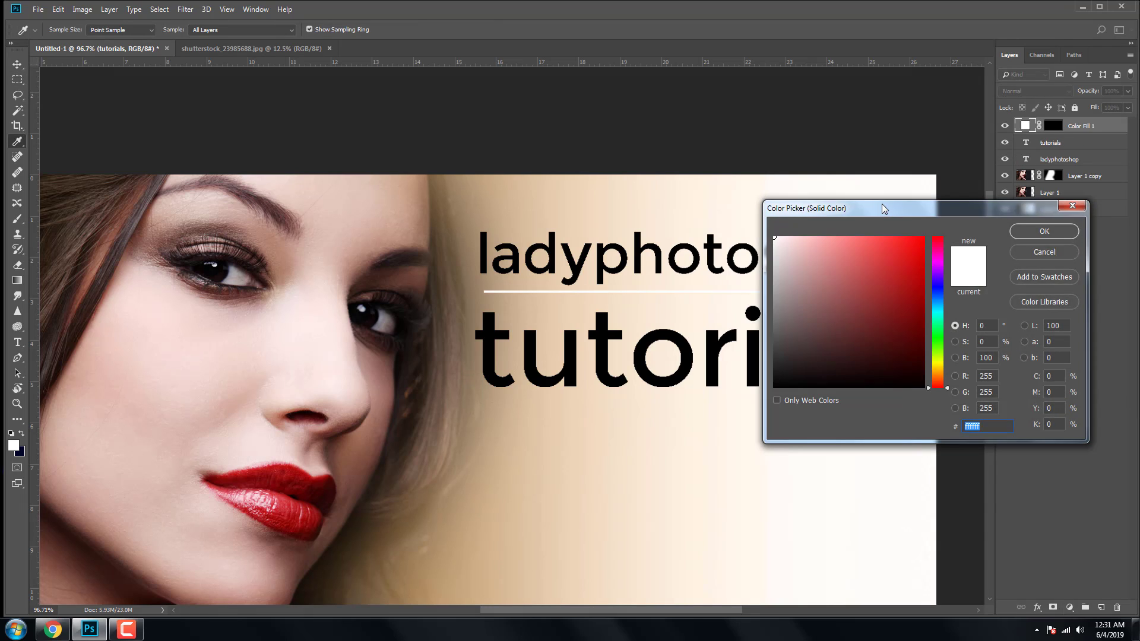
{"action": "left_click_drag", "start_coordinate": [883, 209], "coordinate": [987, 277]}
{"action": "left_click", "coordinate": [1021, 454]}
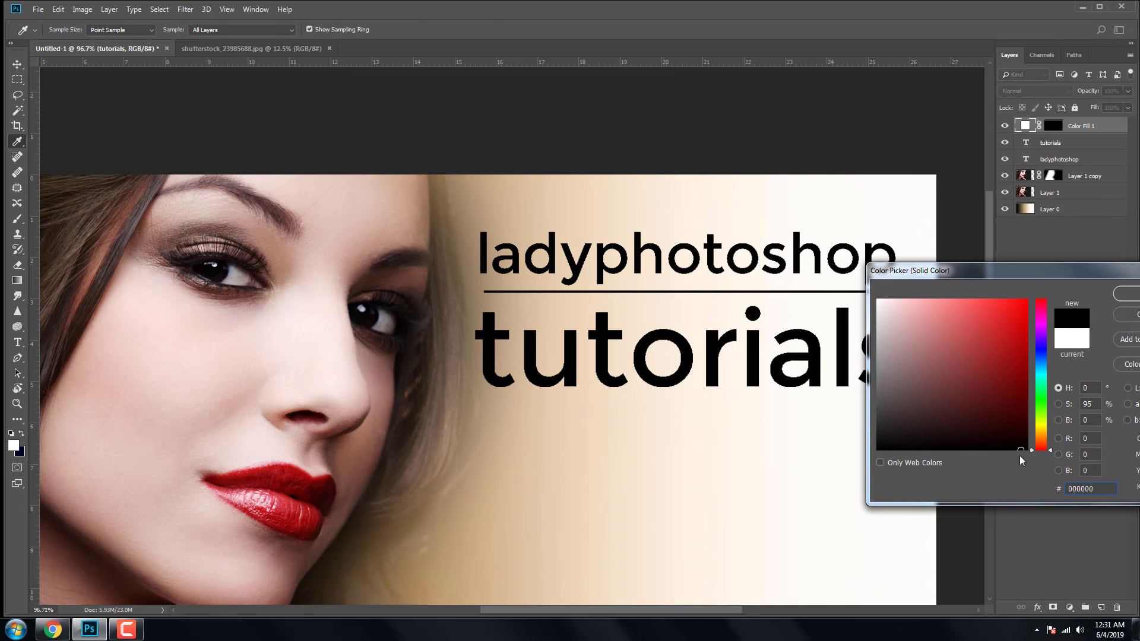
{"action": "left_click", "coordinate": [1045, 369]}
{"action": "left_click_drag", "start_coordinate": [1028, 441], "coordinate": [1026, 434]}
{"action": "left_click", "coordinate": [1128, 295]}
{"action": "scroll", "coordinate": [813, 424], "scroll_direction": "down", "scroll_amount": 5}
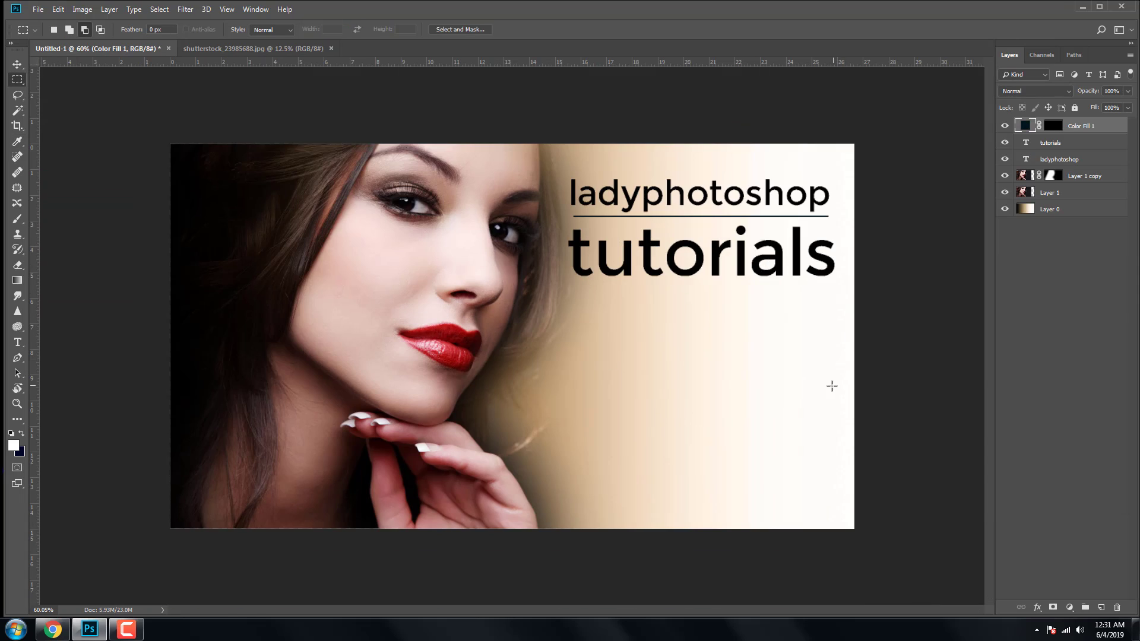
Duplicate the Color Fill 1 layer and merge the copy with a new blank layer into a pixel layer
{"action": "scroll", "coordinate": [640, 279], "scroll_direction": "up", "scroll_amount": 1}
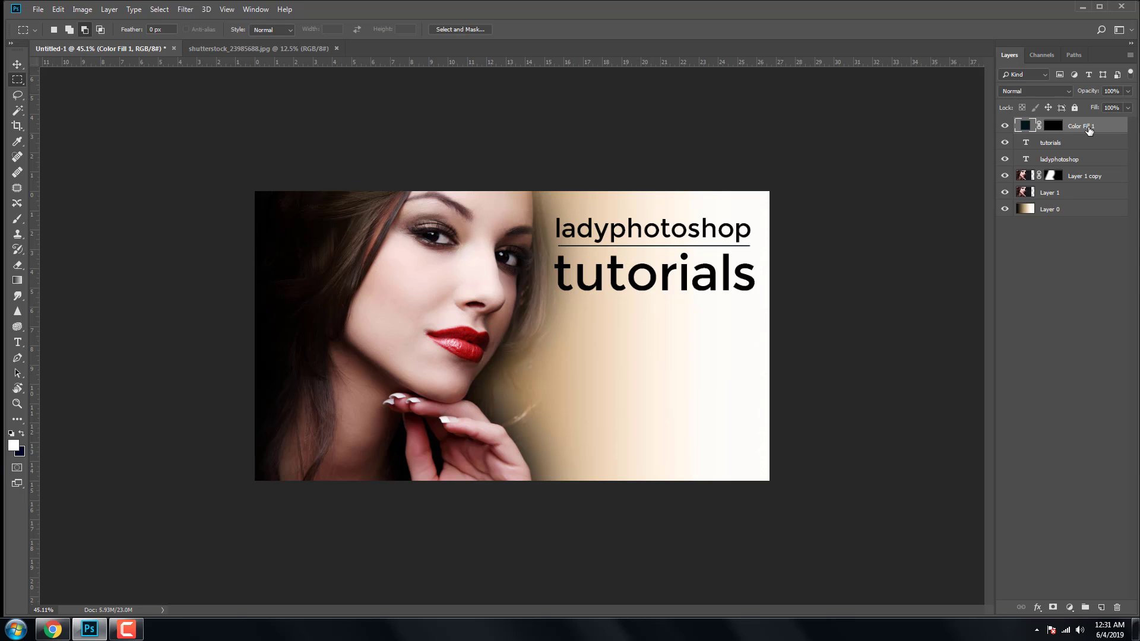
{"action": "right_click", "coordinate": [1091, 131]}
{"action": "left_click", "coordinate": [1026, 176]}
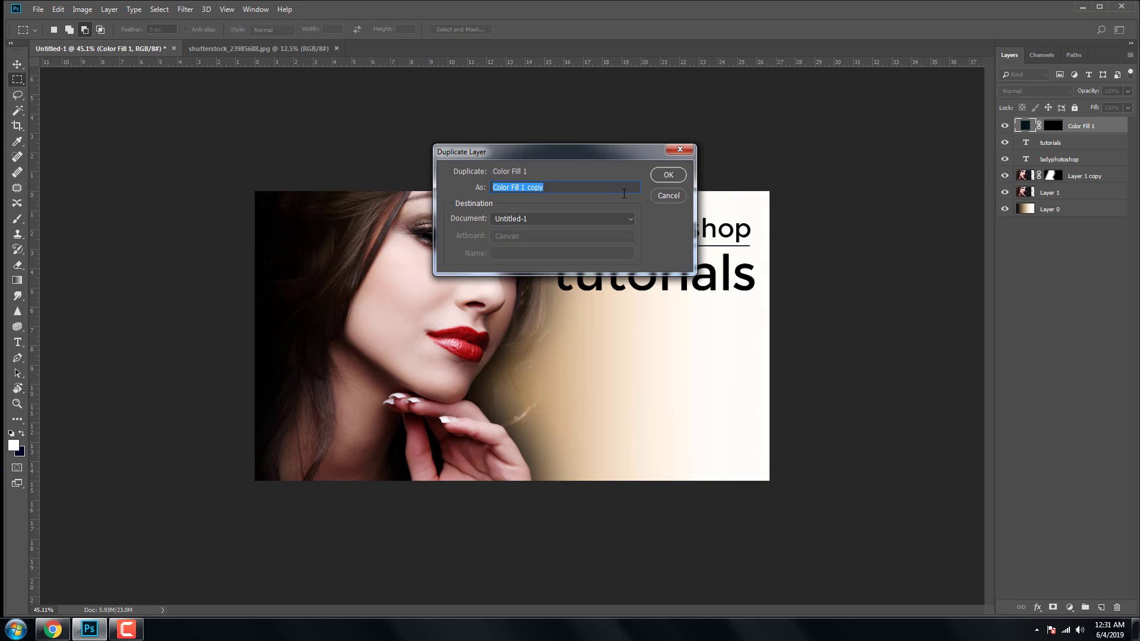
{"action": "left_click", "coordinate": [666, 175]}
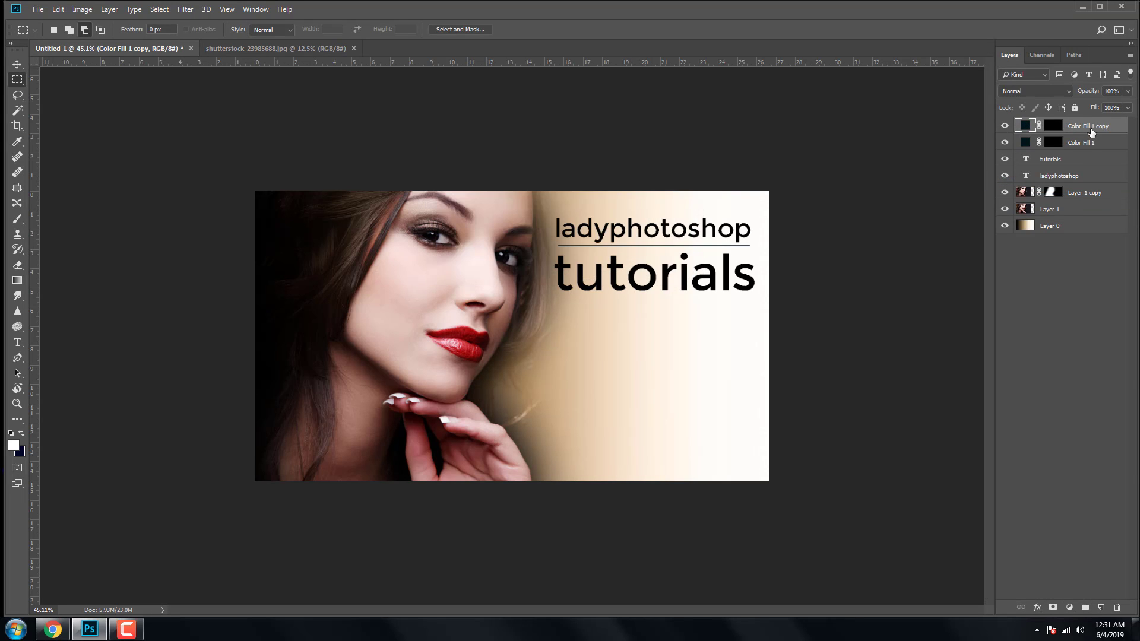
{"action": "left_click", "coordinate": [1102, 606]}
{"action": "left_click", "coordinate": [1087, 145], "text": "shift"}
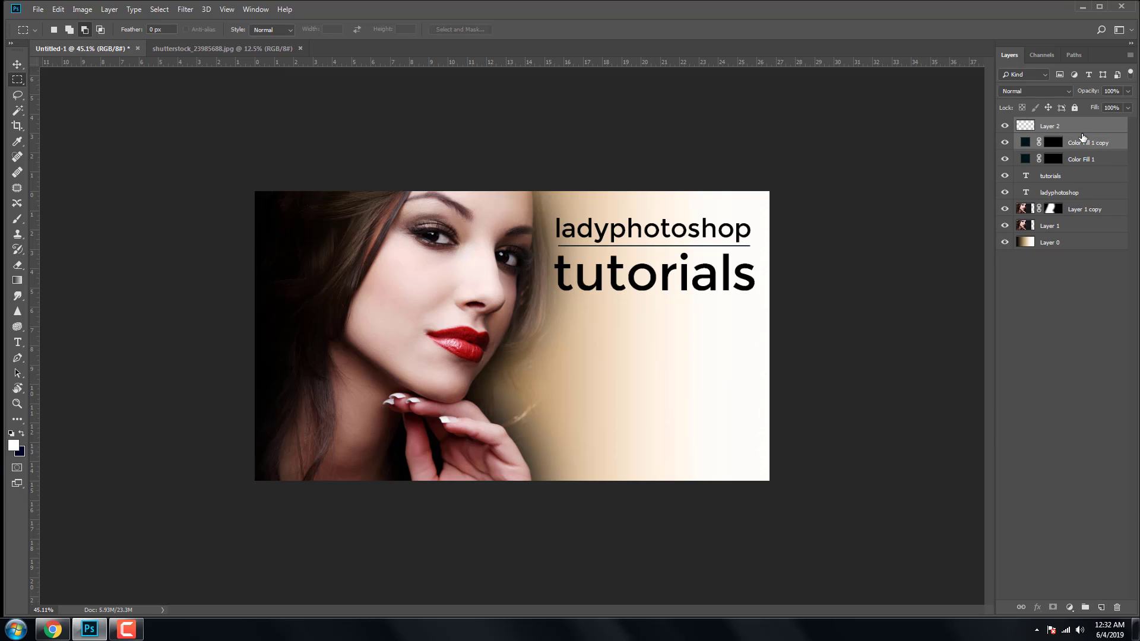
{"action": "key", "text": "ctrl+e"}
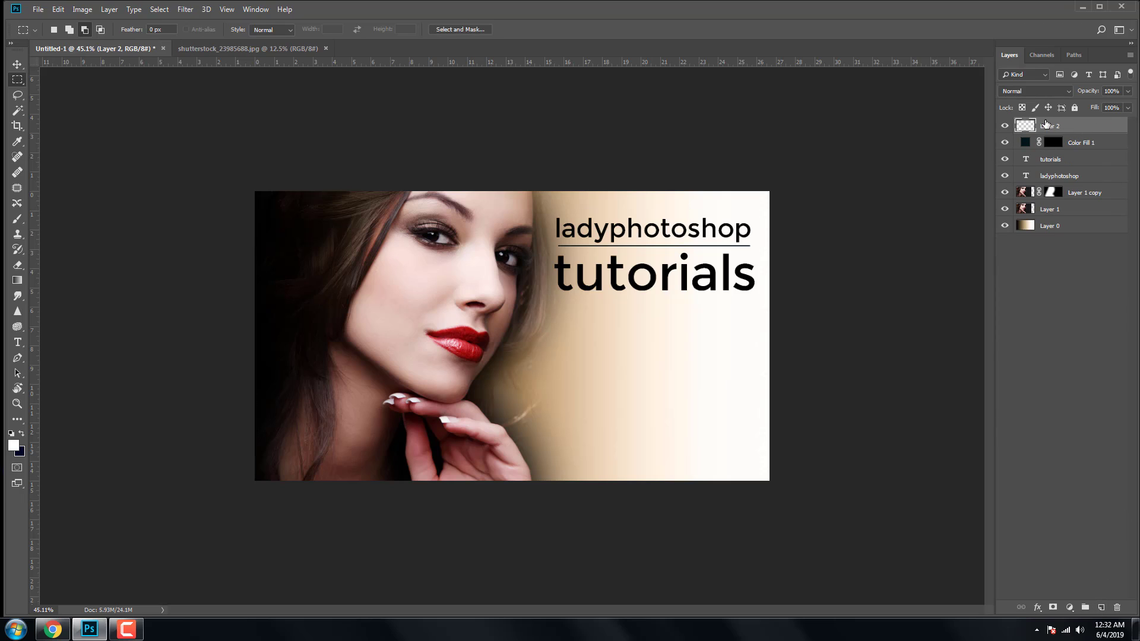
Move Layer 2 beneath Color Fill 1 and soften it with a Gaussian Blur as a shadow for the divider line
{"action": "left_click_drag", "start_coordinate": [1047, 123], "coordinate": [1054, 153]}
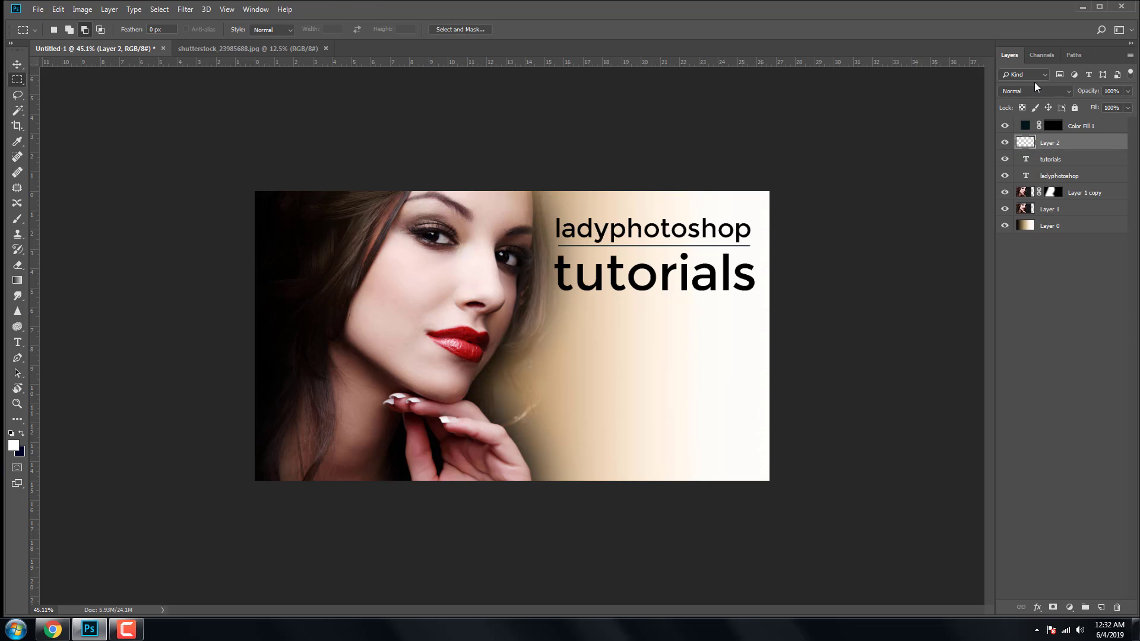
{"action": "left_click", "coordinate": [196, 9]}
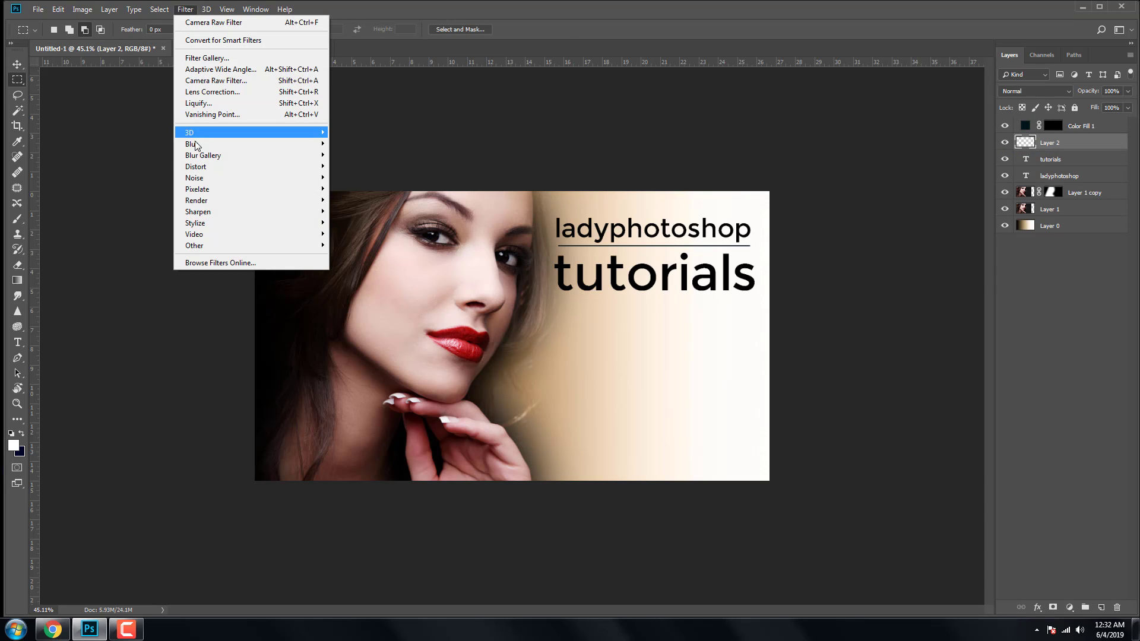
{"action": "mouse_move", "coordinate": [198, 145]}
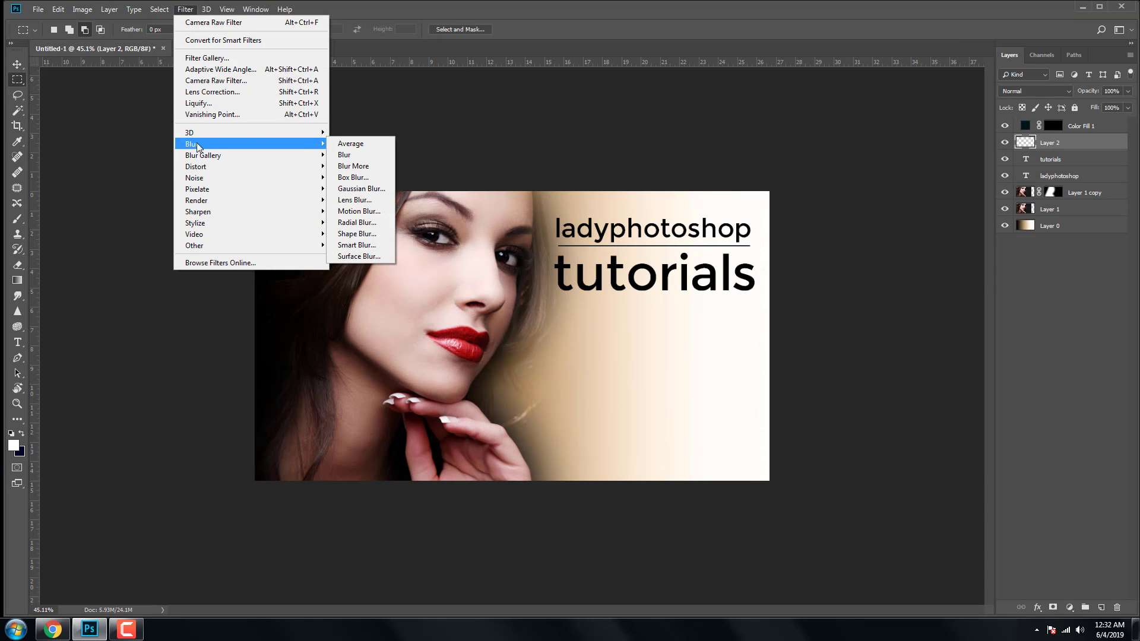
{"action": "left_click", "coordinate": [361, 188]}
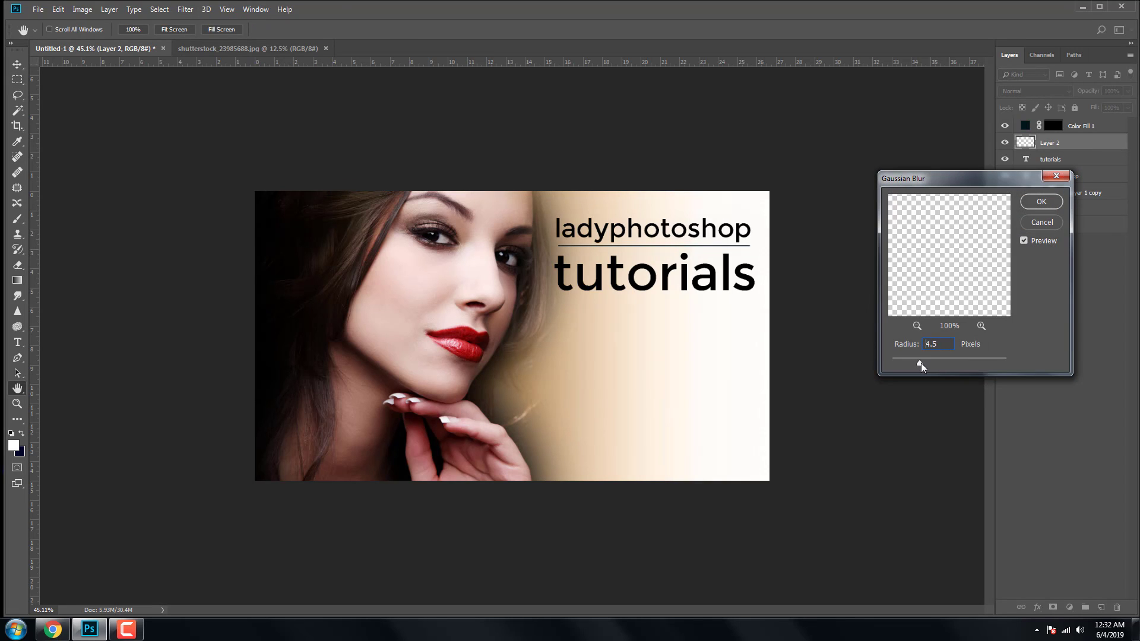
{"action": "left_click_drag", "start_coordinate": [921, 362], "coordinate": [915, 363]}
{"action": "left_click", "coordinate": [1032, 203]}
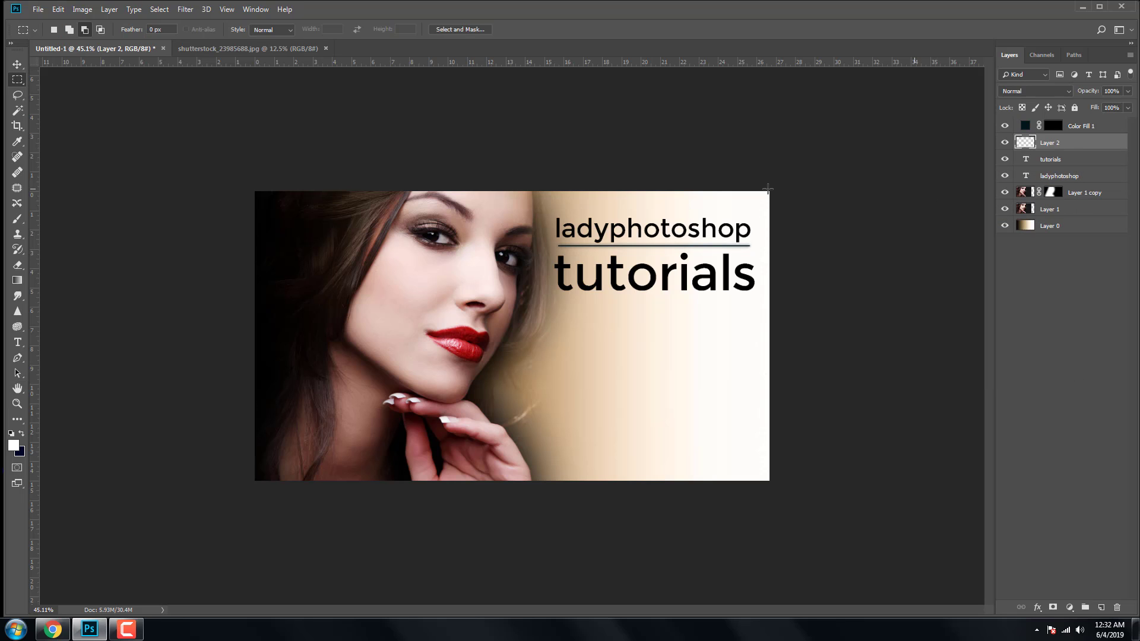
{"action": "scroll", "coordinate": [660, 162], "scroll_direction": "up", "scroll_amount": 13}
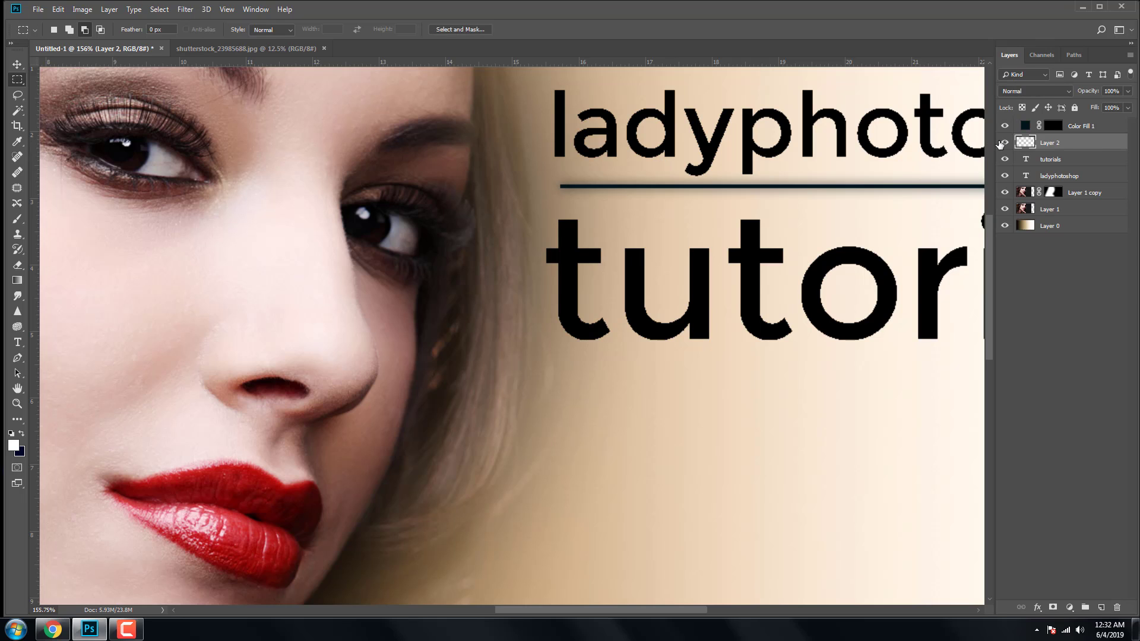
{"action": "left_click_drag", "start_coordinate": [848, 183], "coordinate": [622, 221]}
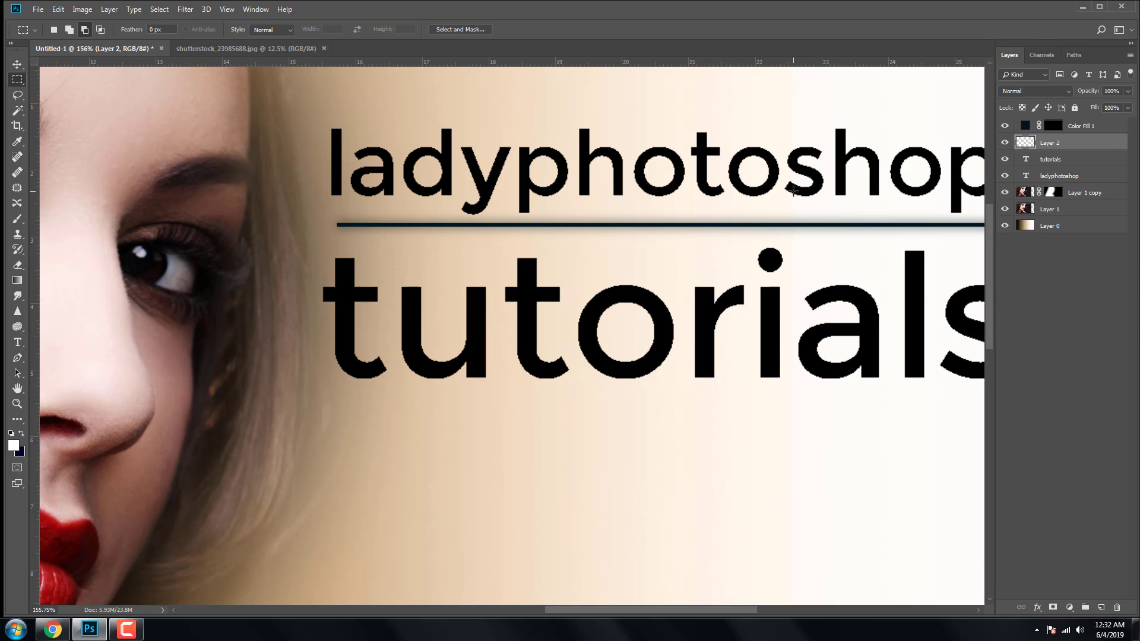
{"action": "scroll", "coordinate": [791, 192], "scroll_direction": "down", "scroll_amount": 6}
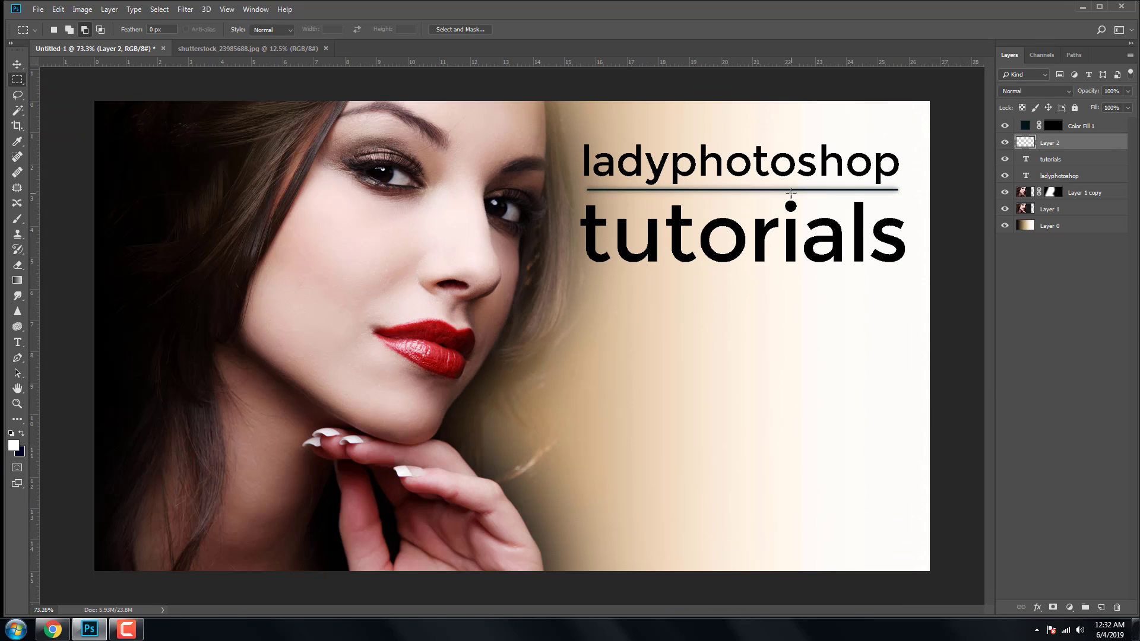
{"action": "scroll", "coordinate": [791, 192], "scroll_direction": "down", "scroll_amount": 5}
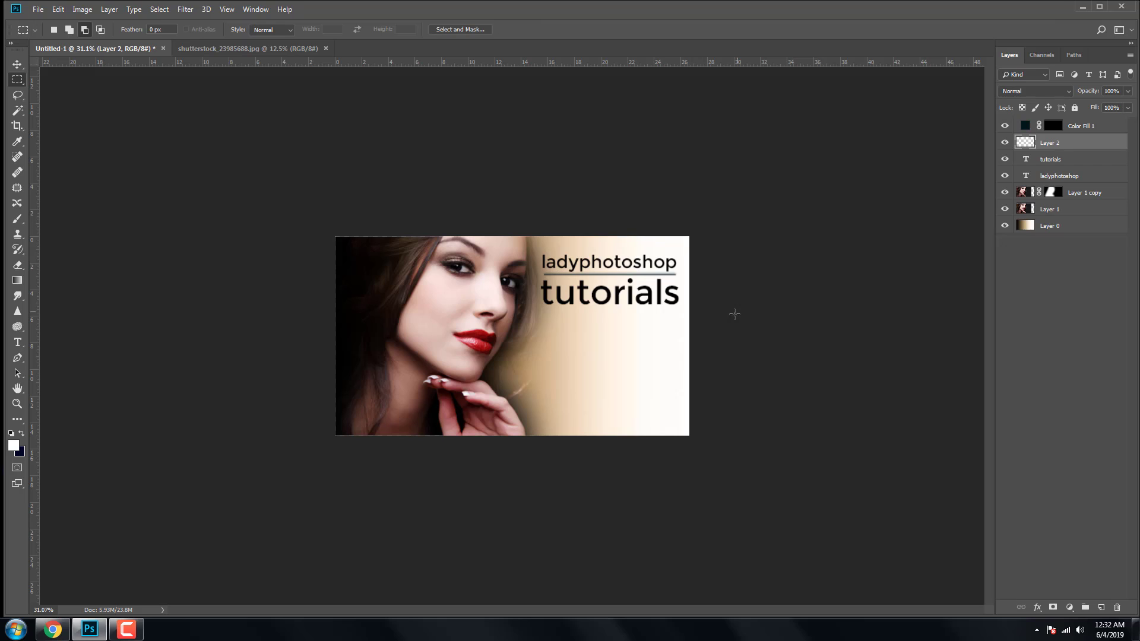
{"action": "scroll", "coordinate": [687, 340], "scroll_direction": "up", "scroll_amount": 5}
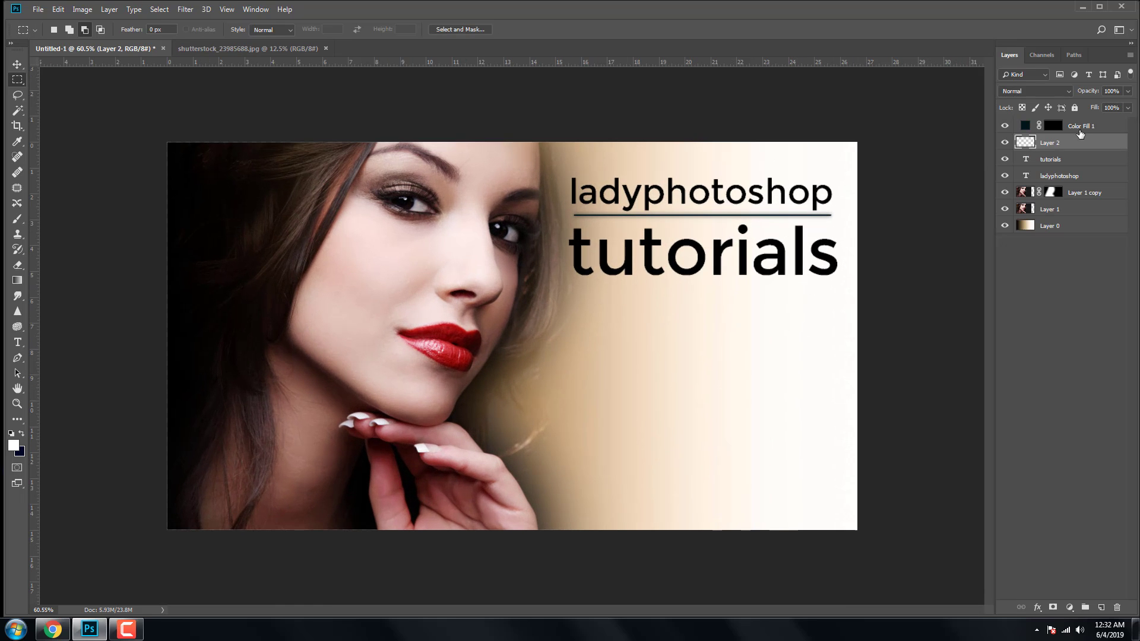
Above Color Fill 1, add a thin gray (#807d7d) Solid Color strip under tutorials, running from mid-word to the canvas's right edge
{"action": "left_click", "coordinate": [1081, 128]}
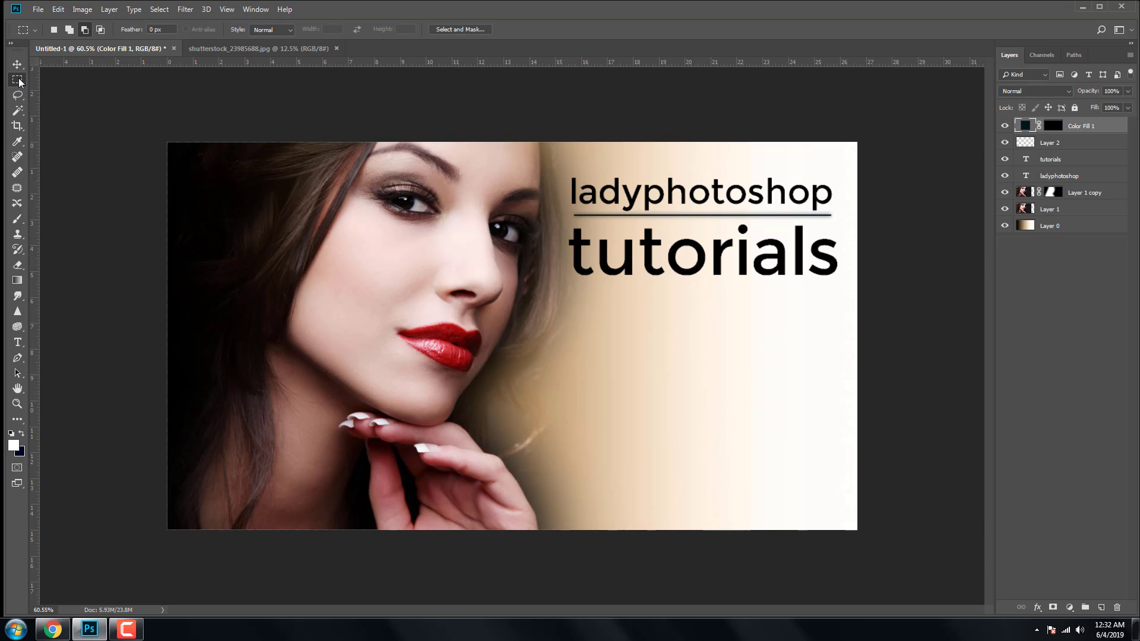
{"action": "left_click_drag", "start_coordinate": [669, 280], "coordinate": [859, 287]}
{"action": "left_click", "coordinate": [1070, 607]}
{"action": "left_click", "coordinate": [1060, 398]}
{"action": "left_click_drag", "start_coordinate": [832, 345], "coordinate": [827, 375]}
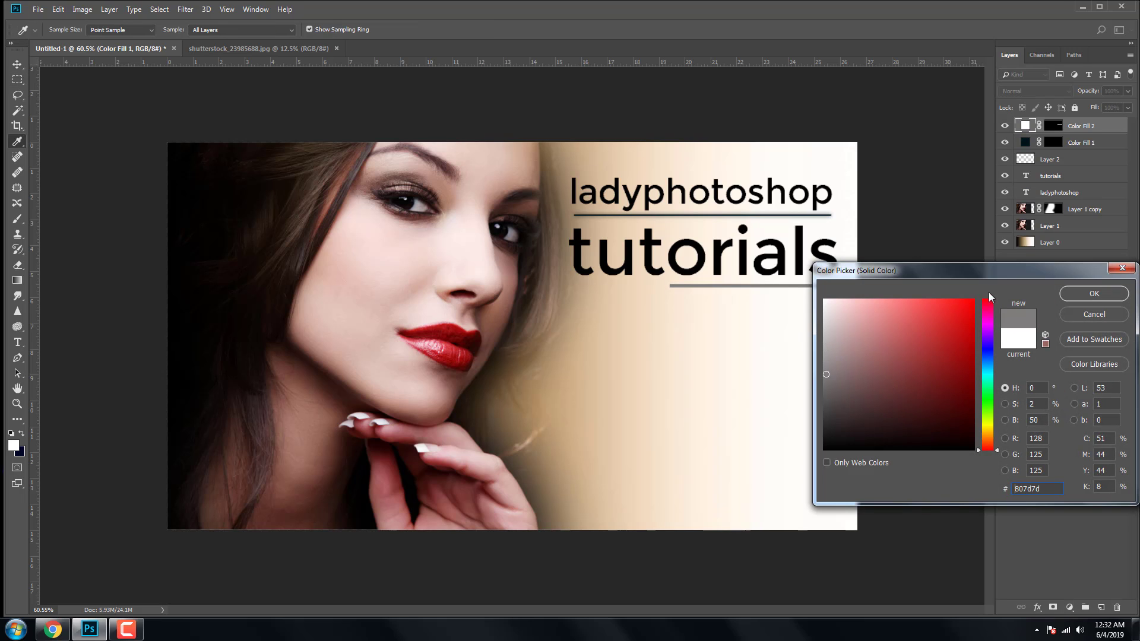
{"action": "left_click", "coordinate": [1069, 299]}
{"action": "scroll", "coordinate": [849, 283], "scroll_direction": "up", "scroll_amount": 5}
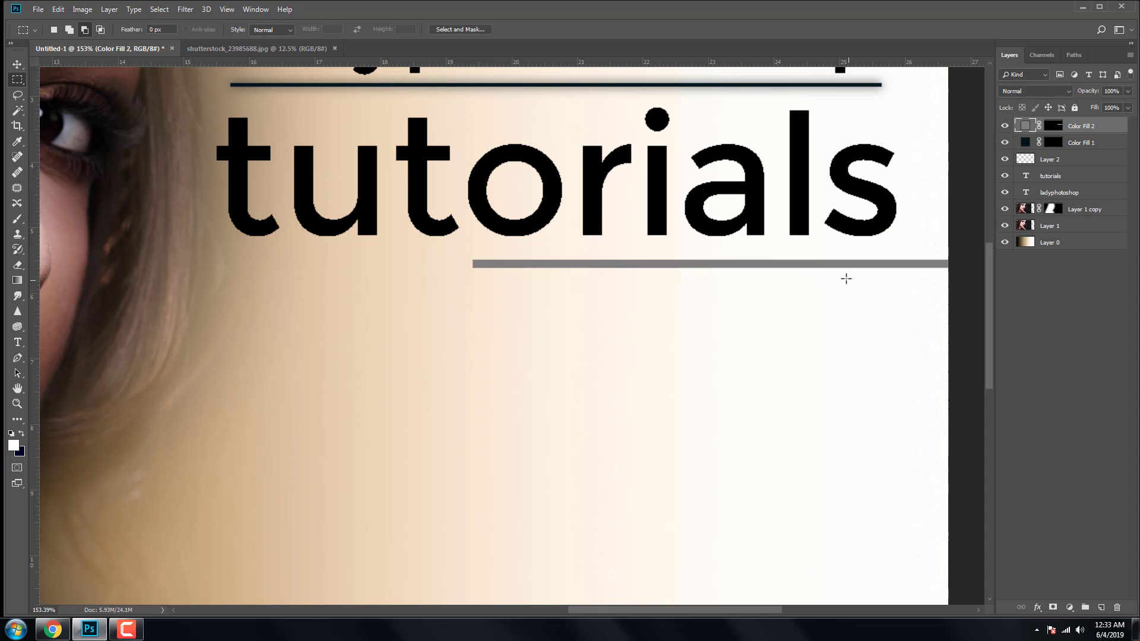
Add a thin white (#ffffff) Solid Color strip along the middle of the gray bar under tutorials, inset from both ends
{"action": "left_click_drag", "start_coordinate": [846, 279], "coordinate": [771, 280]}
{"action": "left_click", "coordinate": [1101, 608]}
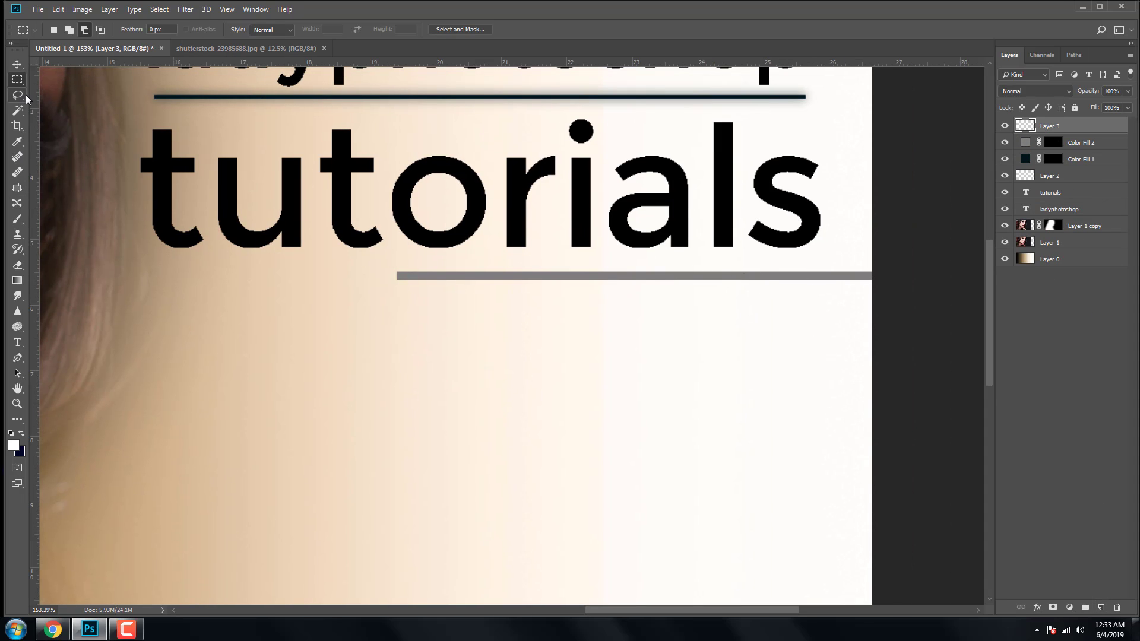
{"action": "scroll", "coordinate": [475, 276], "scroll_direction": "up", "scroll_amount": 3}
{"action": "left_click_drag", "start_coordinate": [459, 291], "coordinate": [362, 300]}
{"action": "left_click_drag", "start_coordinate": [283, 283], "coordinate": [842, 320]}
{"action": "left_click", "coordinate": [1069, 608]}
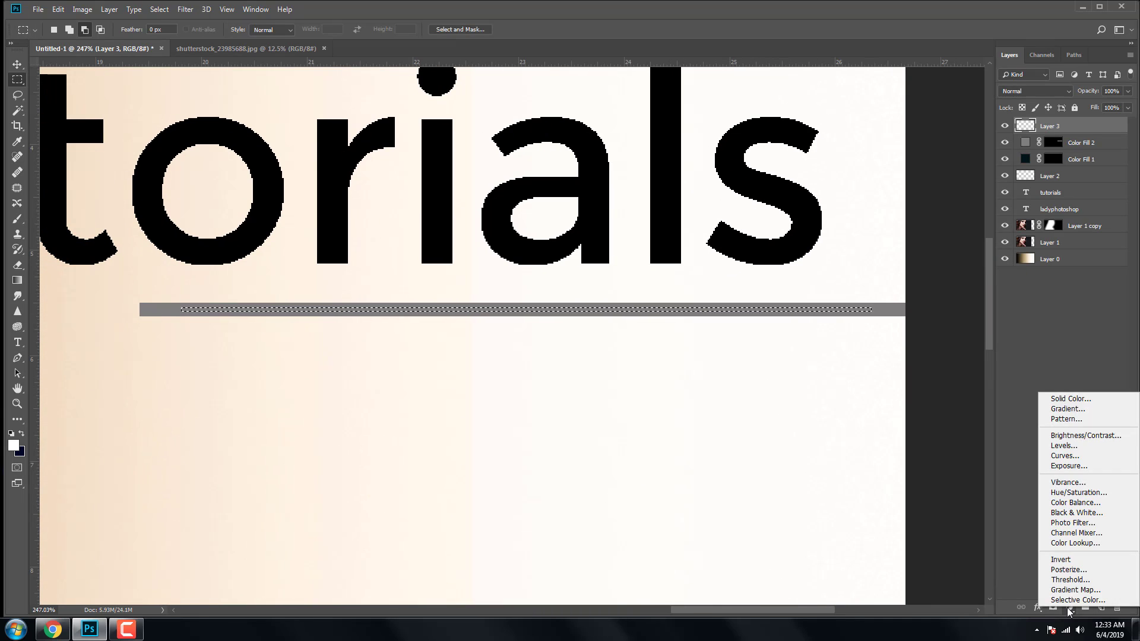
{"action": "left_click", "coordinate": [1057, 402]}
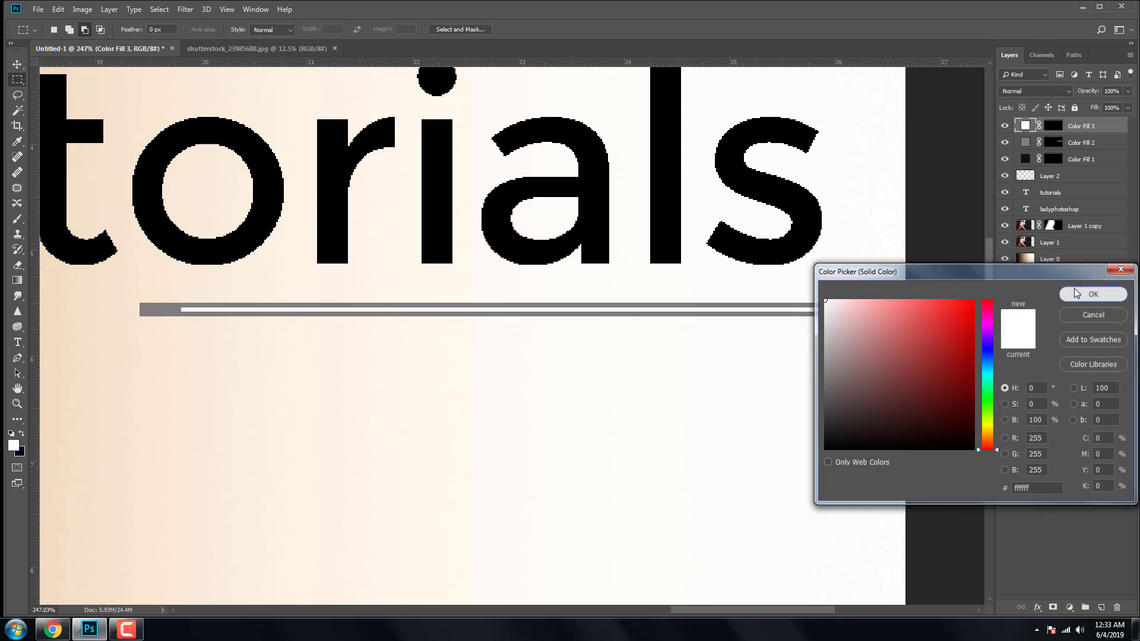
{"action": "left_click", "coordinate": [1094, 293]}
Convert the white strip to a smart object and soften it with a Gaussian Blur of 1.3 pixels
{"action": "left_click", "coordinate": [185, 9]}
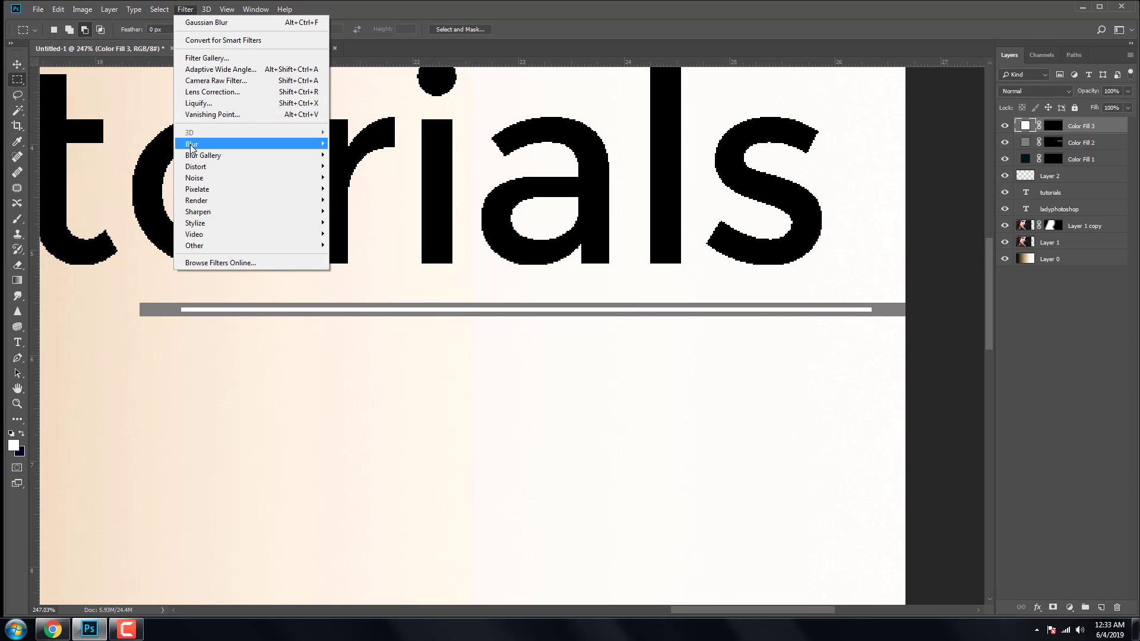
{"action": "mouse_move", "coordinate": [194, 146]}
{"action": "left_click", "coordinate": [360, 189]}
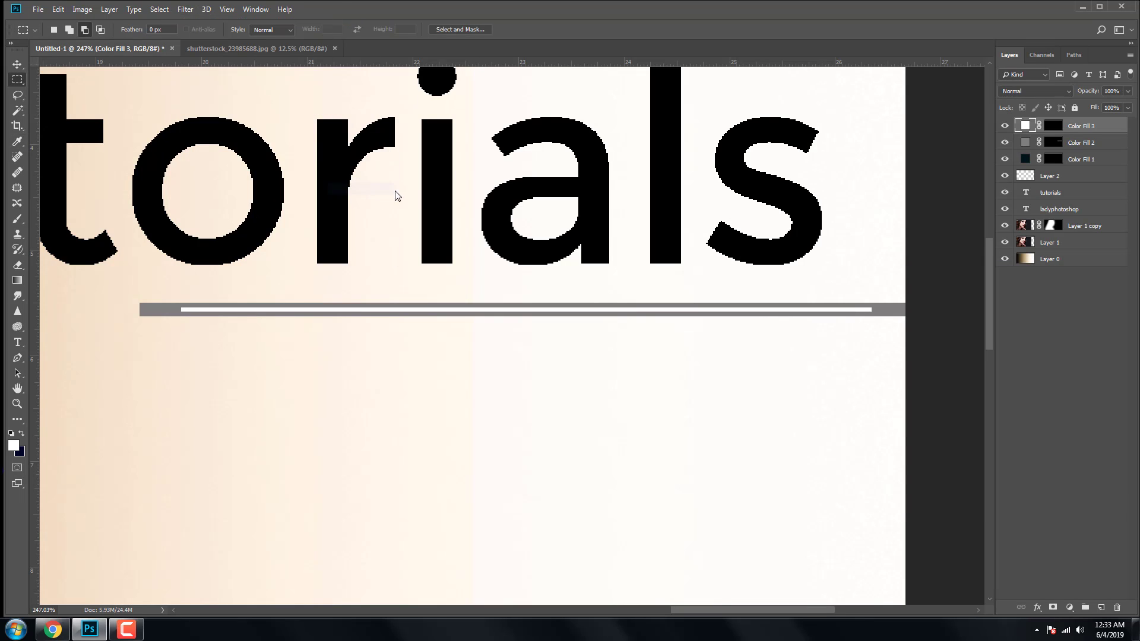
{"action": "left_click", "coordinate": [566, 236]}
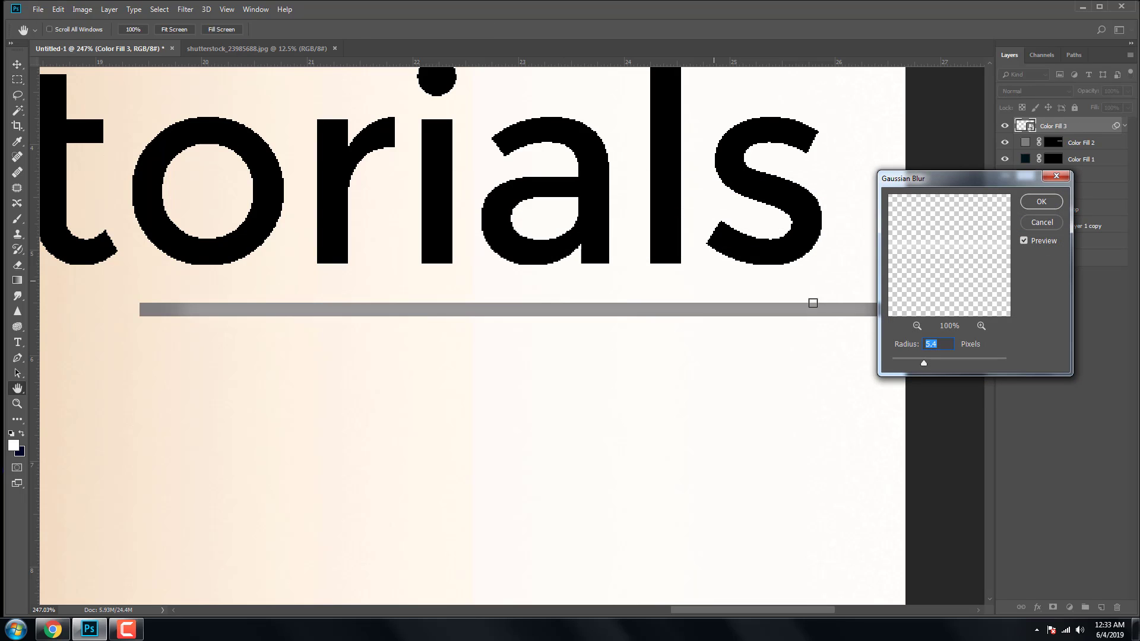
{"action": "left_click_drag", "start_coordinate": [901, 359], "coordinate": [900, 359]}
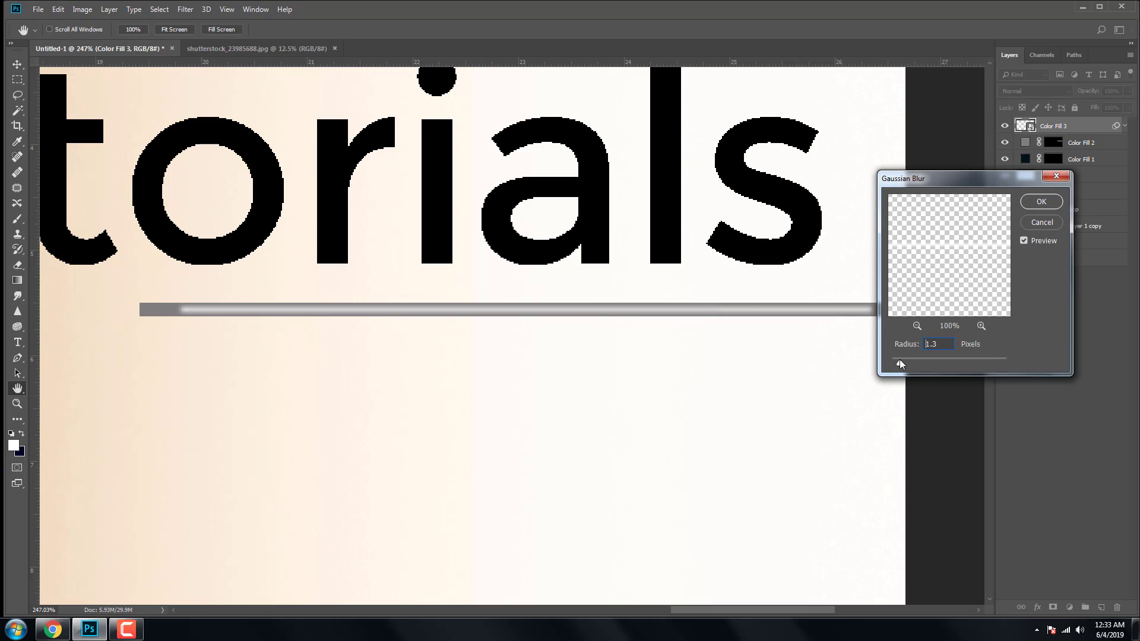
{"action": "left_click", "coordinate": [1041, 203]}
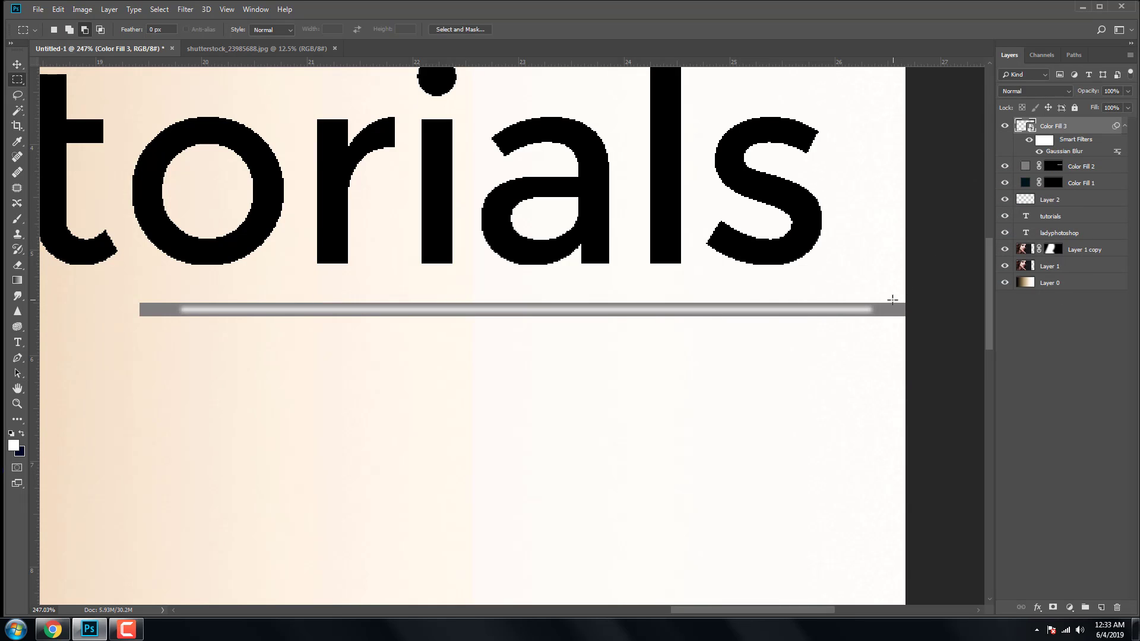
Stretch the blurred white highlight horizontally to span the gray bar from its inner end to the canvas edge
{"action": "key", "text": "ctrl+0"}
{"action": "key", "text": "m"}
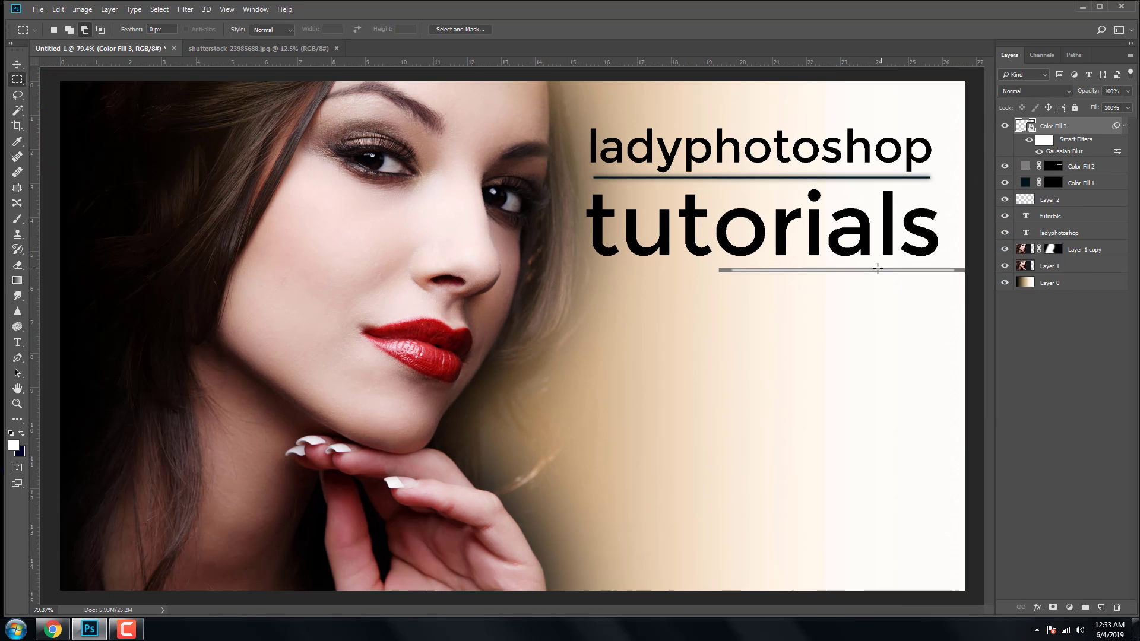
{"action": "scroll", "coordinate": [878, 269], "scroll_direction": "up", "scroll_amount": 5}
{"action": "key", "text": "ctrl+t"}
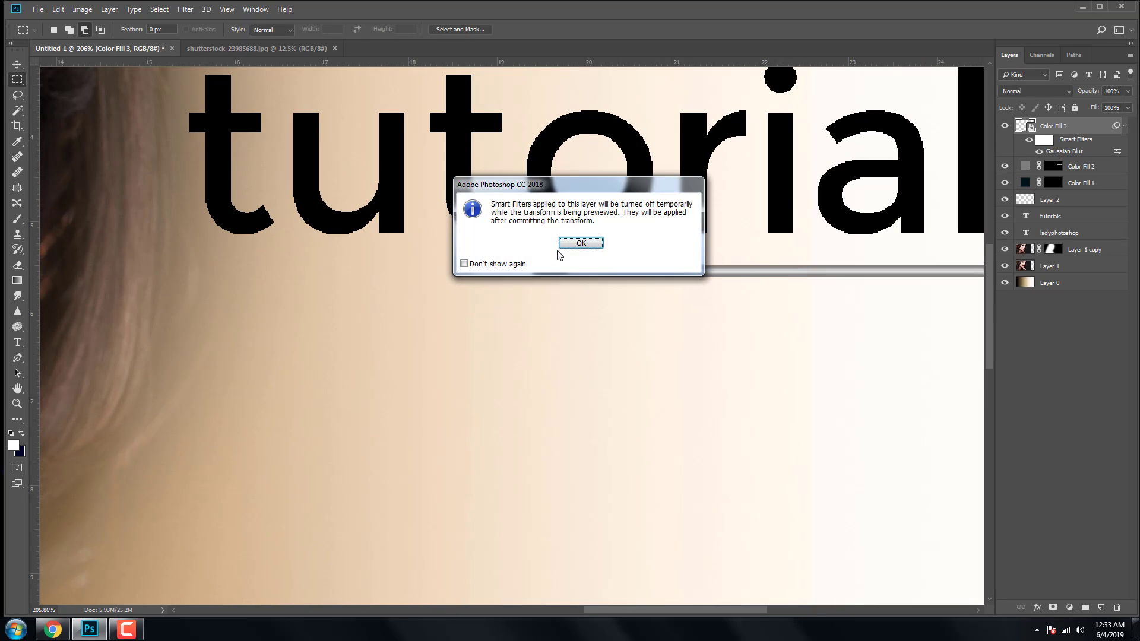
{"action": "left_click", "coordinate": [579, 244]}
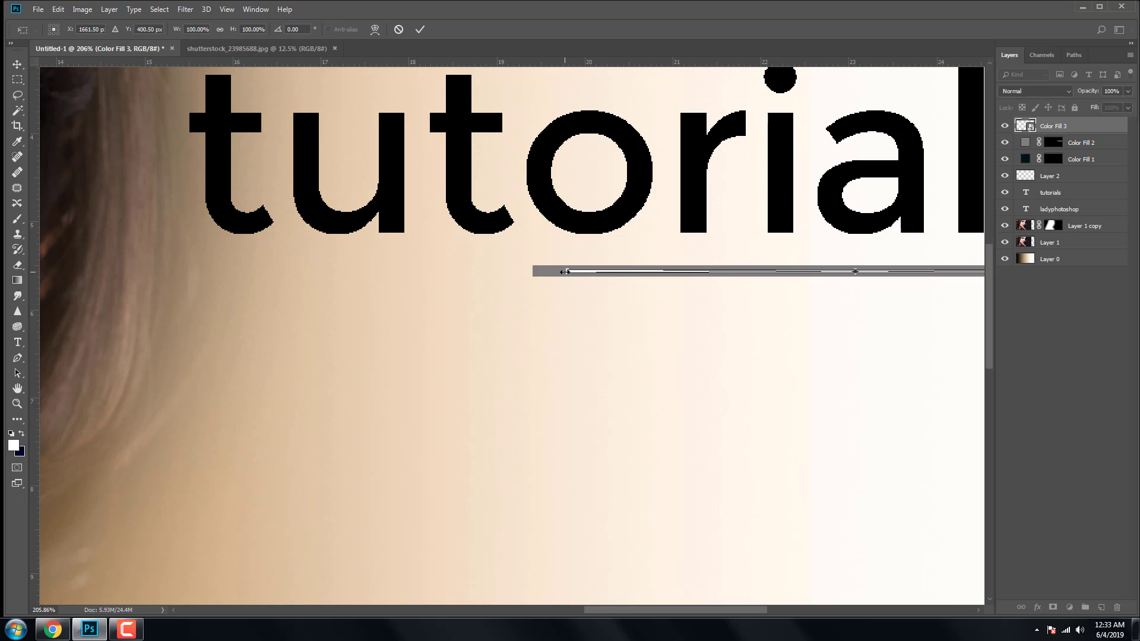
{"action": "left_click_drag", "start_coordinate": [564, 272], "coordinate": [537, 272]}
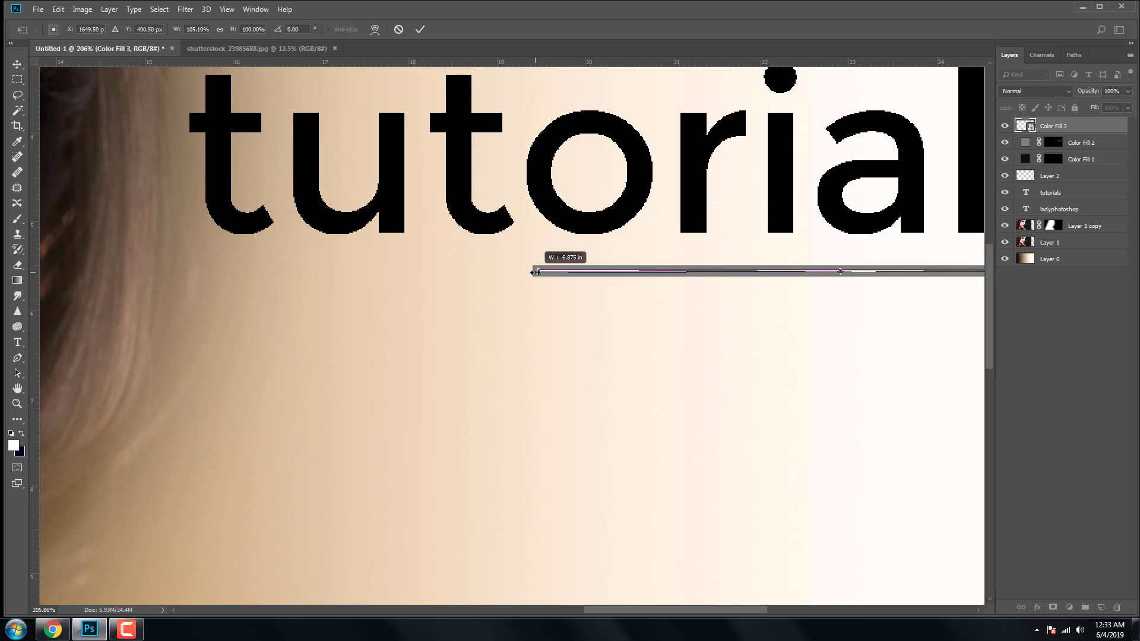
{"action": "left_click_drag", "start_coordinate": [638, 327], "coordinate": [523, 309]}
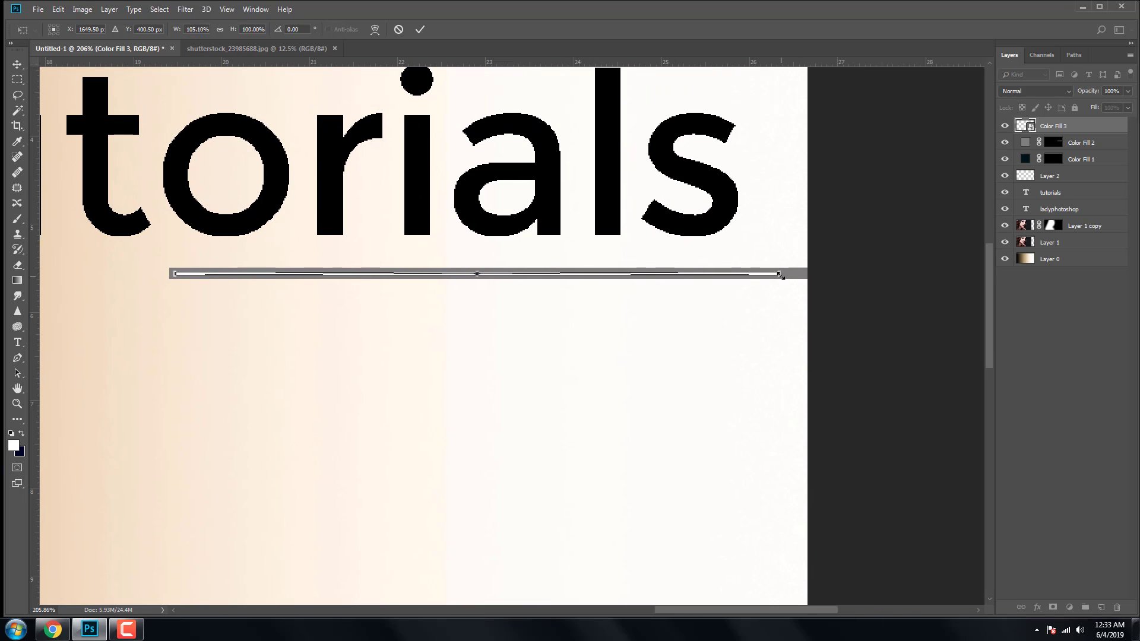
{"action": "left_click_drag", "start_coordinate": [782, 274], "coordinate": [811, 273]}
{"action": "key", "text": "Return"}
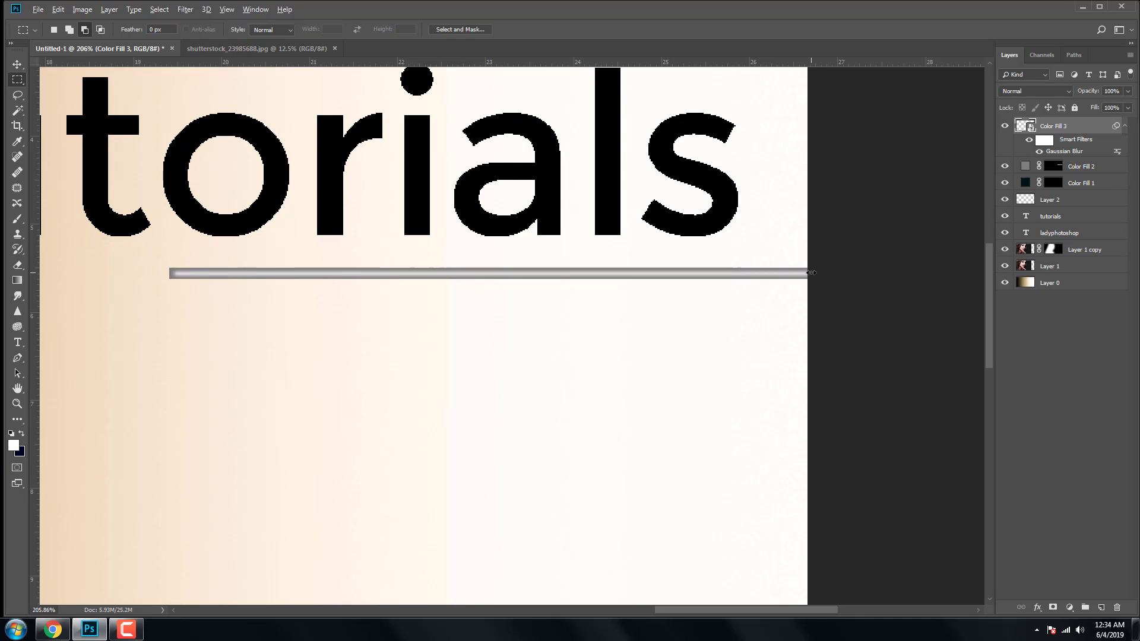
{"action": "scroll", "coordinate": [797, 291], "scroll_direction": "down", "scroll_amount": 5}
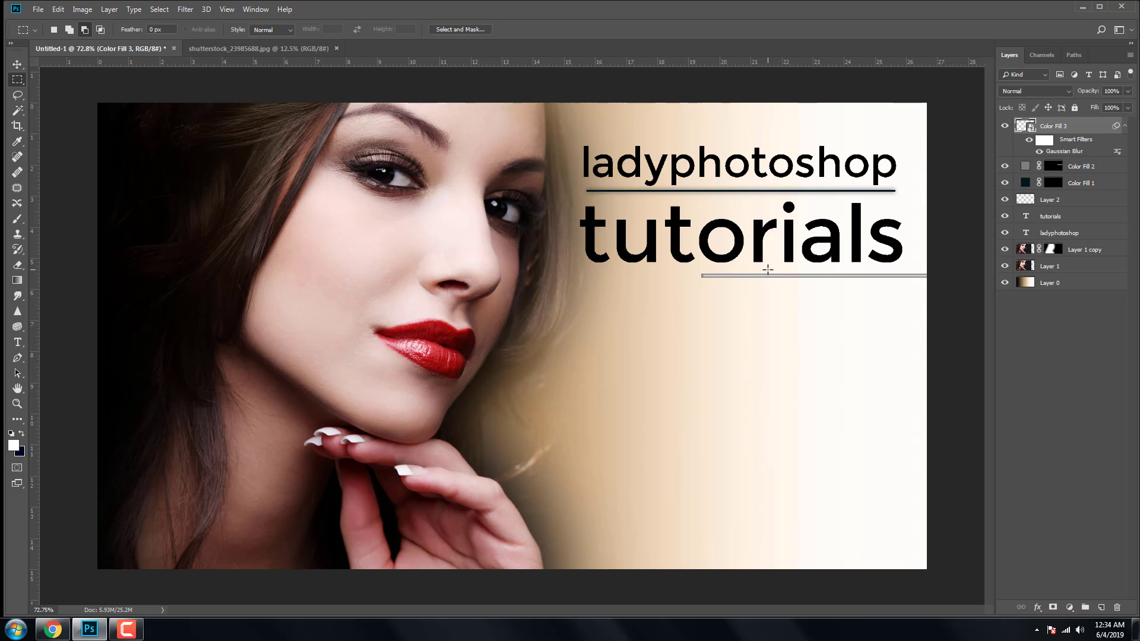
{"action": "scroll", "coordinate": [766, 270], "scroll_direction": "down", "scroll_amount": 2}
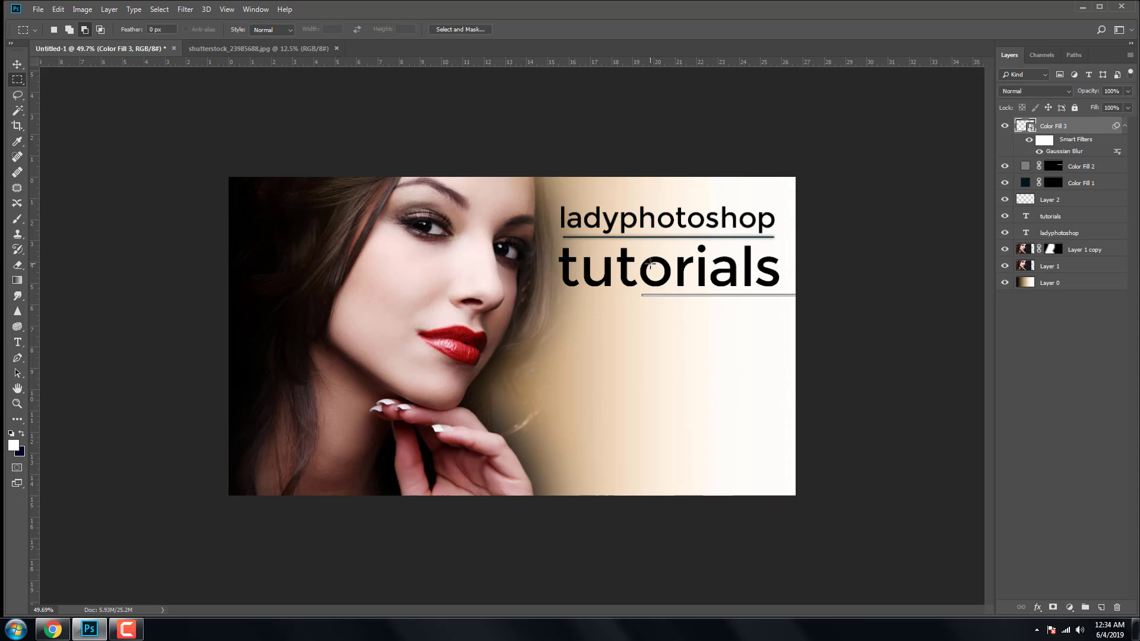
Float sss.jpg in its own window and make an elliptical selection around the woman's head
{"action": "key", "text": "f"}
{"action": "key", "text": "f"}
{"action": "key", "text": "f"}
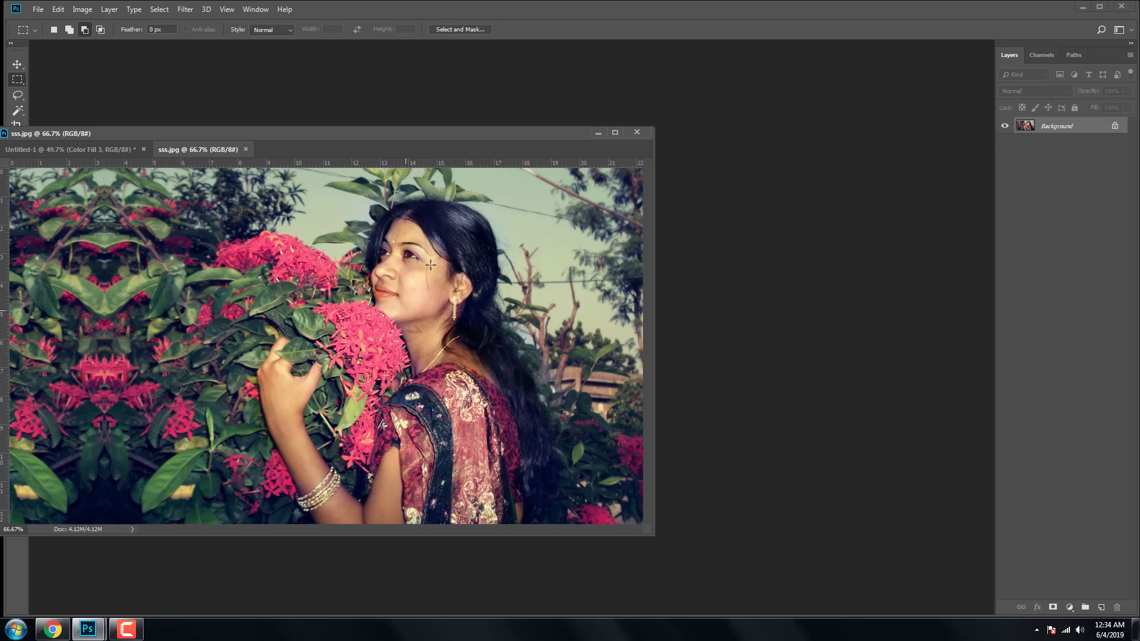
{"action": "left_click_drag", "start_coordinate": [188, 151], "coordinate": [496, 301]}
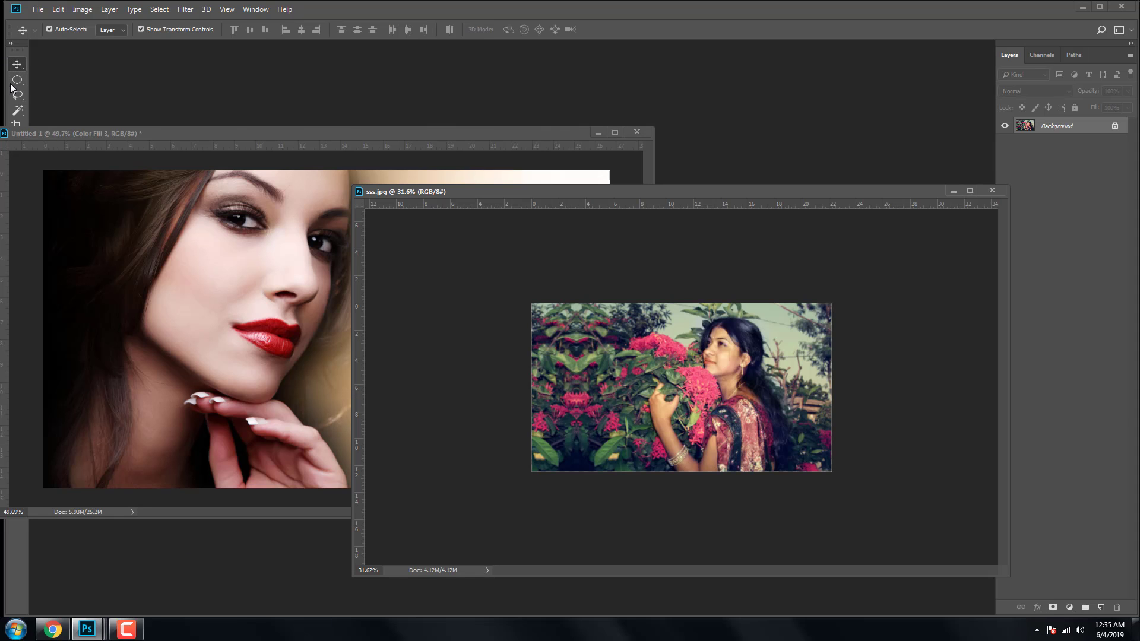
{"action": "key", "text": "shift+m"}
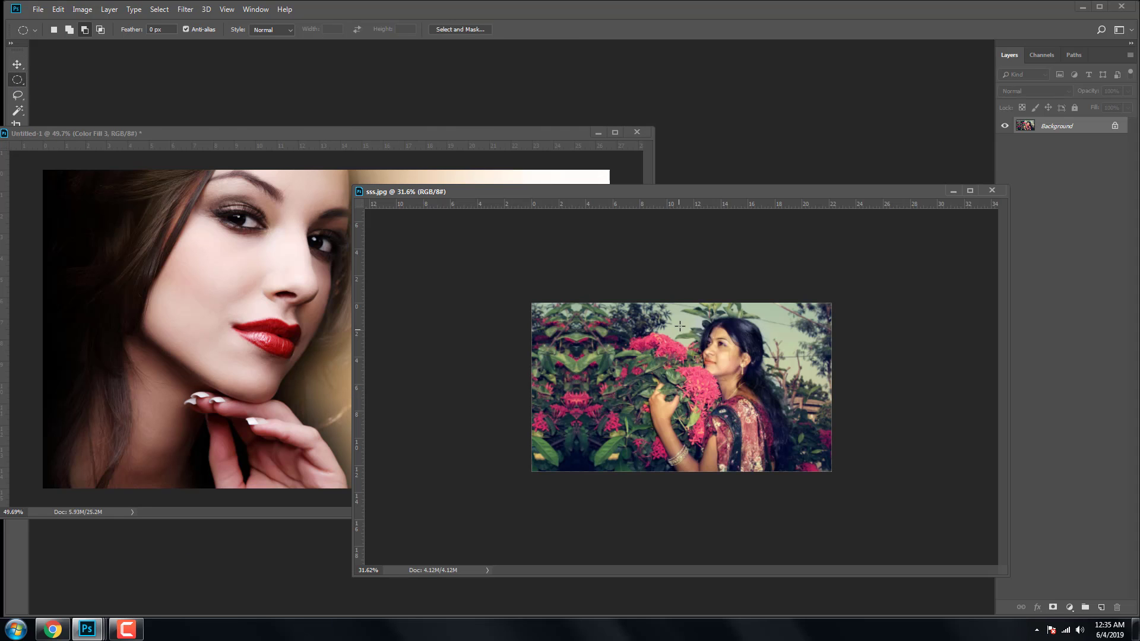
{"action": "left_click_drag", "start_coordinate": [689, 306], "coordinate": [771, 395]}
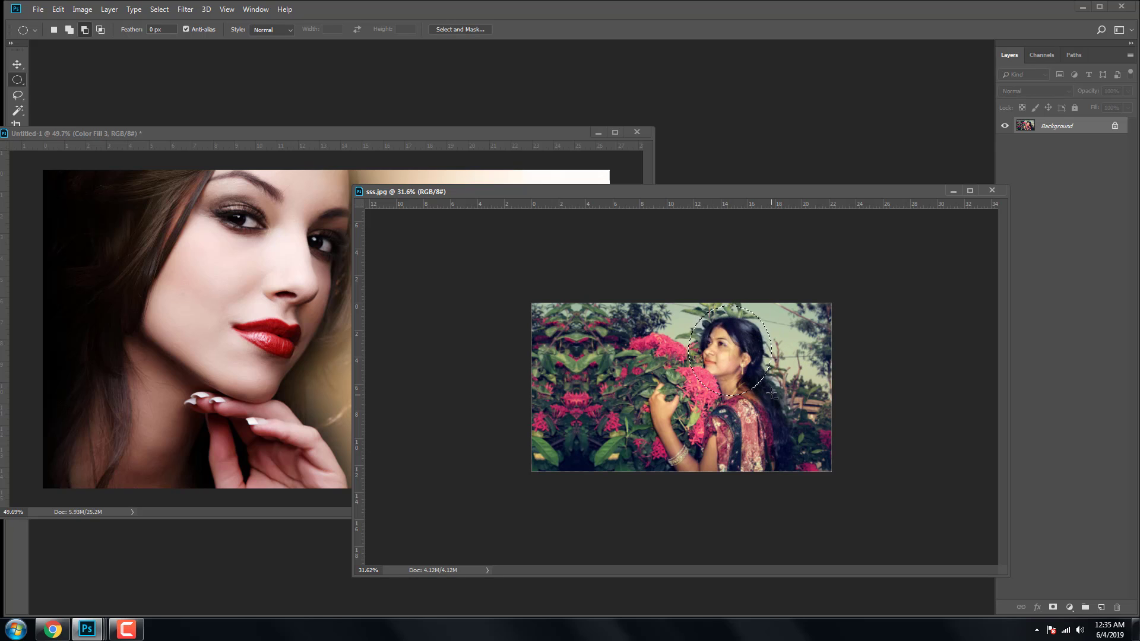
Copy the selected oval portrait into the Untitled-1 banner and place it over the lower part of the word tutorials
{"action": "left_click", "coordinate": [17, 65]}
{"action": "left_click_drag", "start_coordinate": [480, 193], "coordinate": [598, 224]}
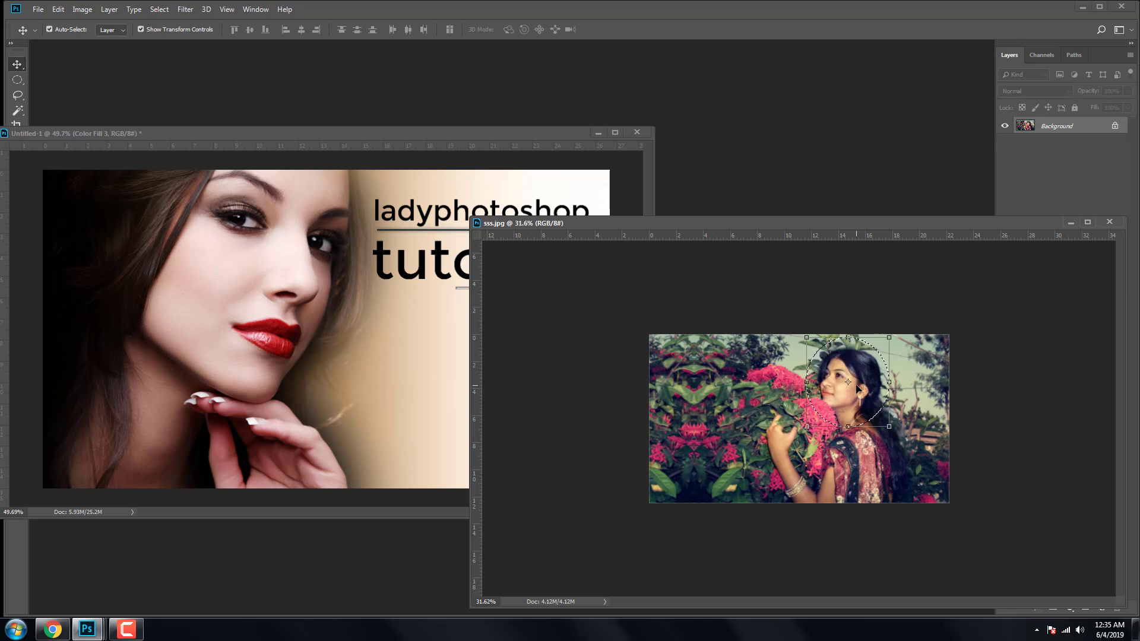
{"action": "left_click_drag", "start_coordinate": [855, 386], "coordinate": [438, 273]}
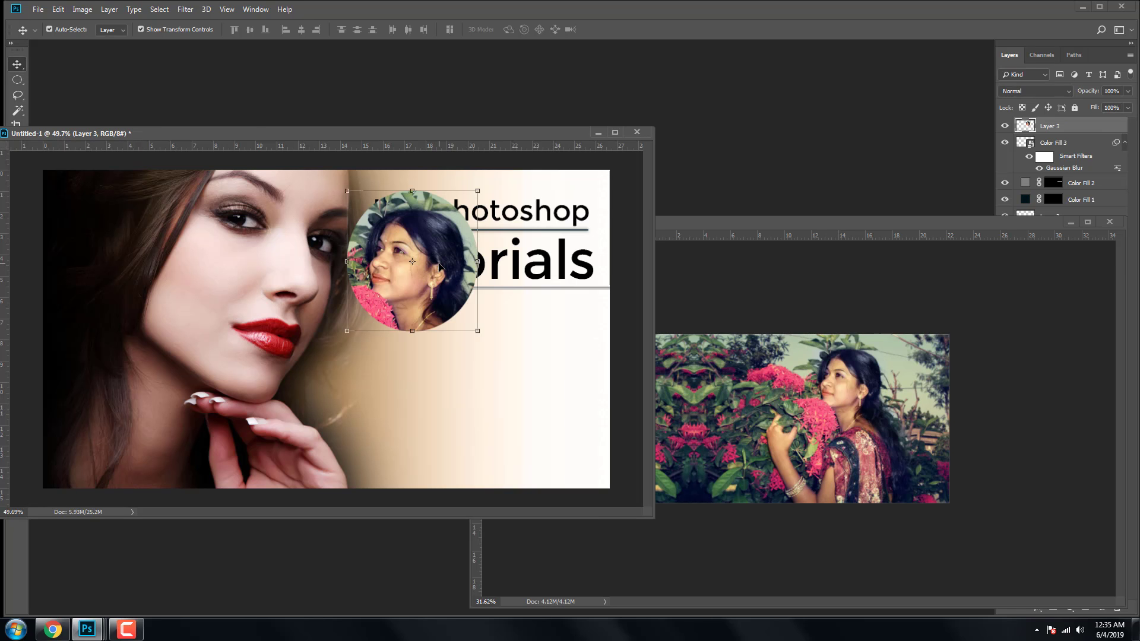
{"action": "key", "text": "f"}
{"action": "scroll", "coordinate": [448, 285], "scroll_direction": "up", "scroll_amount": 7}
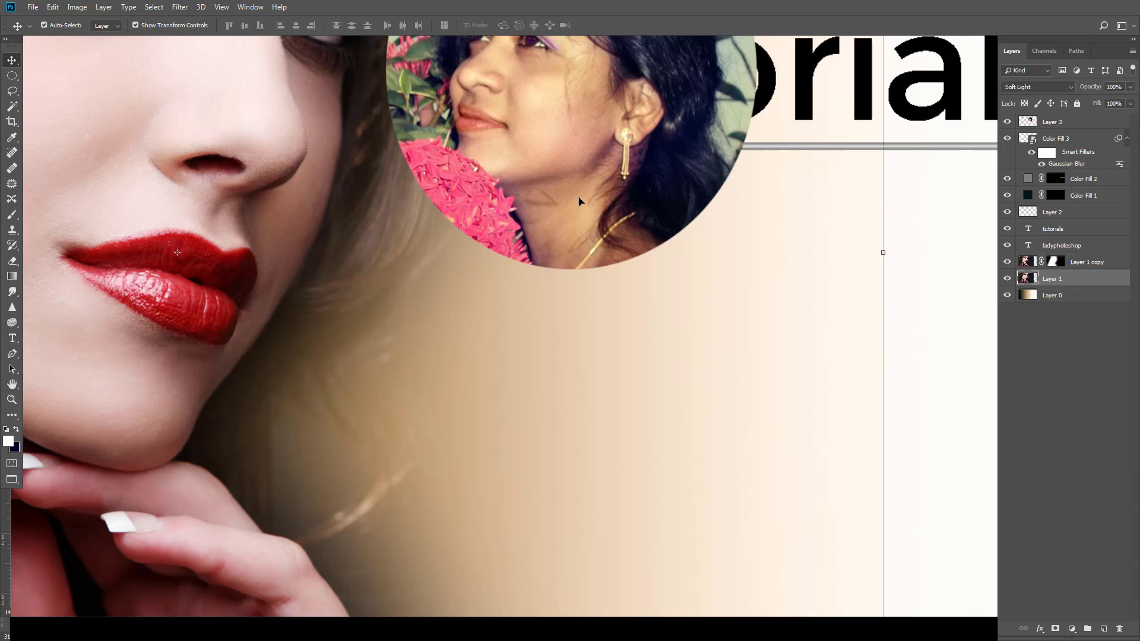
{"action": "scroll", "coordinate": [624, 385], "scroll_direction": "up", "scroll_amount": 5}
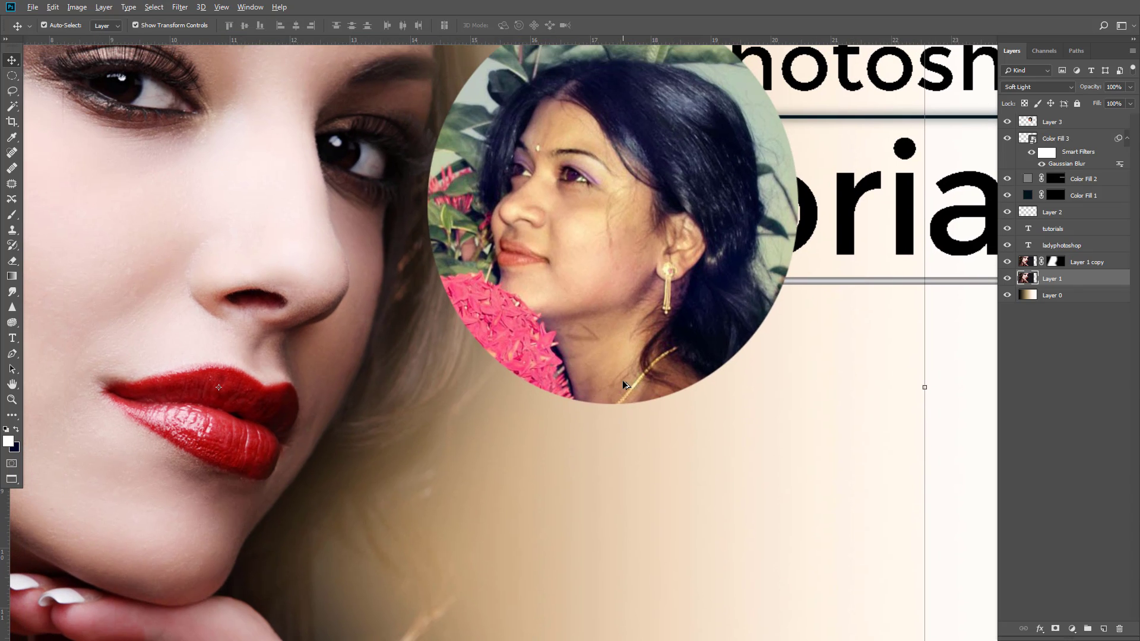
{"action": "scroll", "coordinate": [624, 385], "scroll_direction": "down", "scroll_amount": 4}
{"action": "left_click_drag", "start_coordinate": [630, 327], "coordinate": [677, 431]}
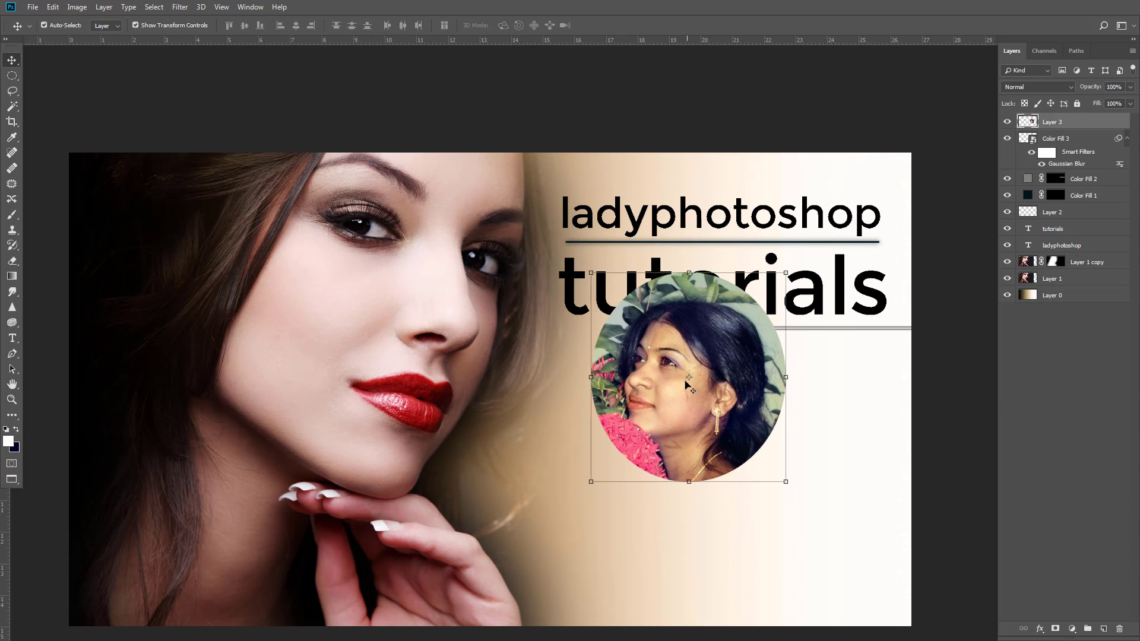
Flip the oval portrait on Layer 3 horizontally and apply the transform
{"action": "scroll", "coordinate": [678, 412], "scroll_direction": "down", "scroll_amount": 3}
{"action": "scroll", "coordinate": [678, 413], "scroll_direction": "up", "scroll_amount": 2}
{"action": "scroll", "coordinate": [677, 412], "scroll_direction": "up", "scroll_amount": 2}
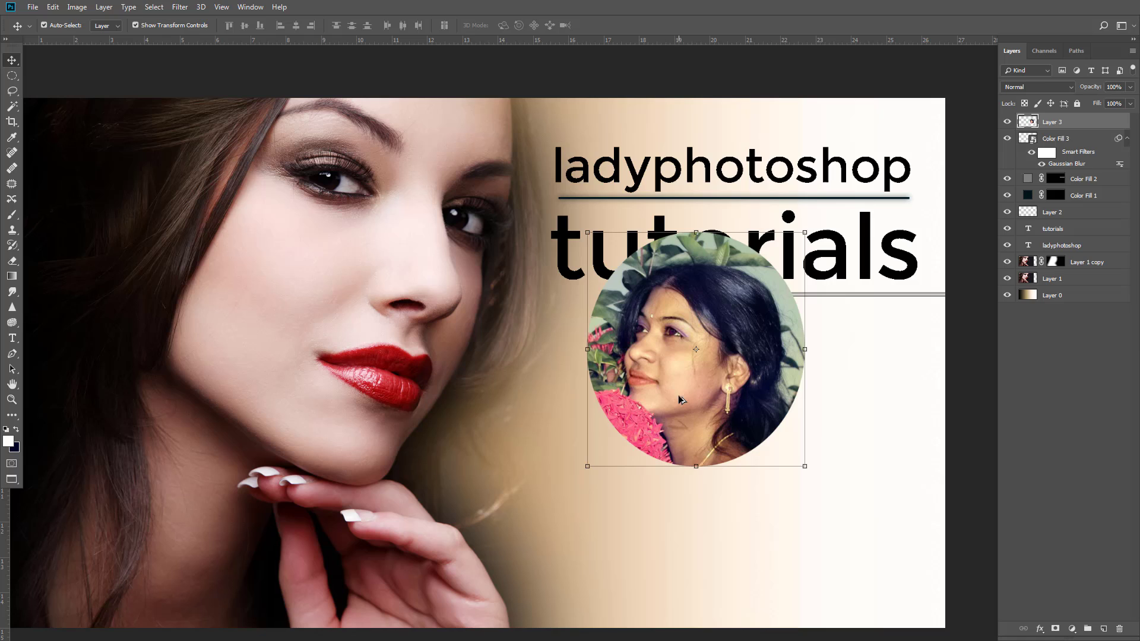
{"action": "left_click", "coordinate": [12, 76]}
{"action": "right_click", "coordinate": [654, 357]}
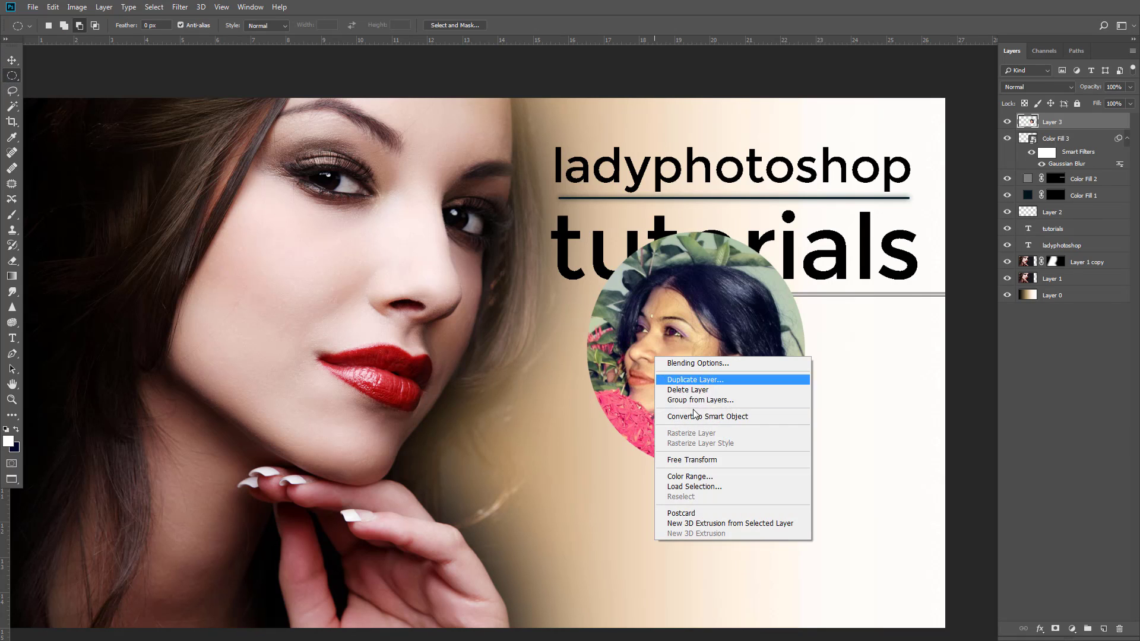
{"action": "left_click", "coordinate": [691, 461]}
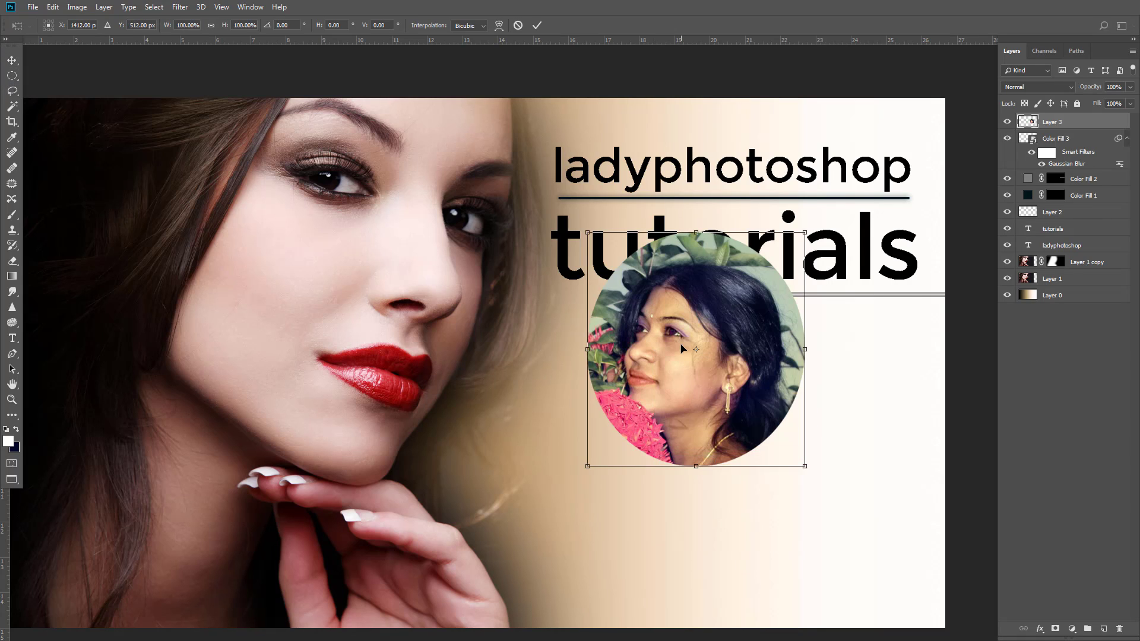
{"action": "right_click", "coordinate": [682, 347]}
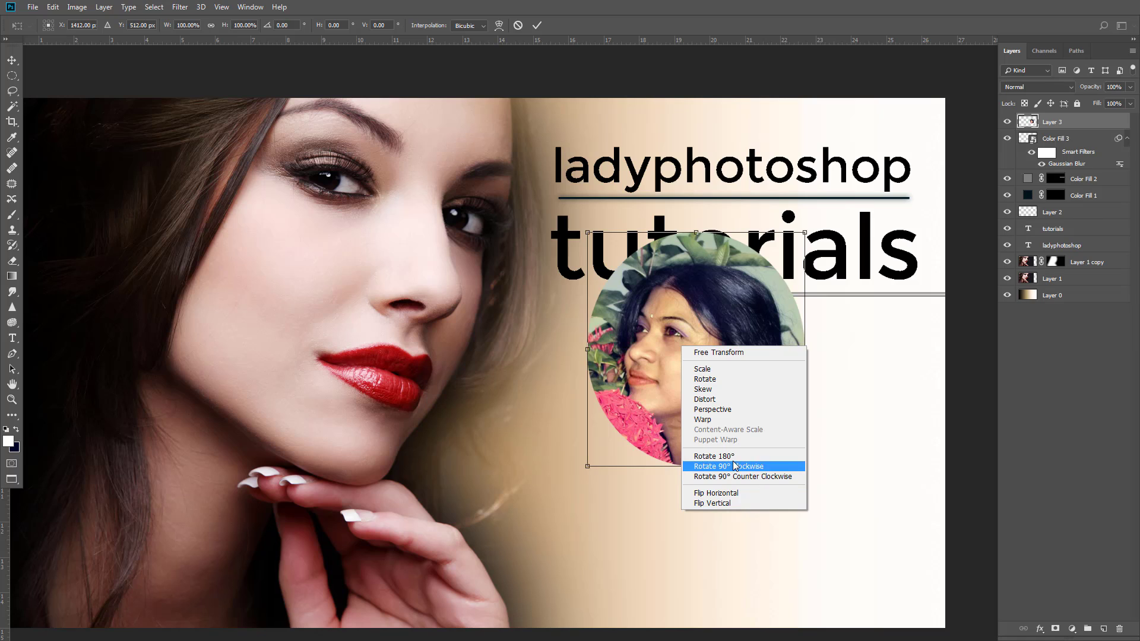
{"action": "left_click", "coordinate": [734, 495]}
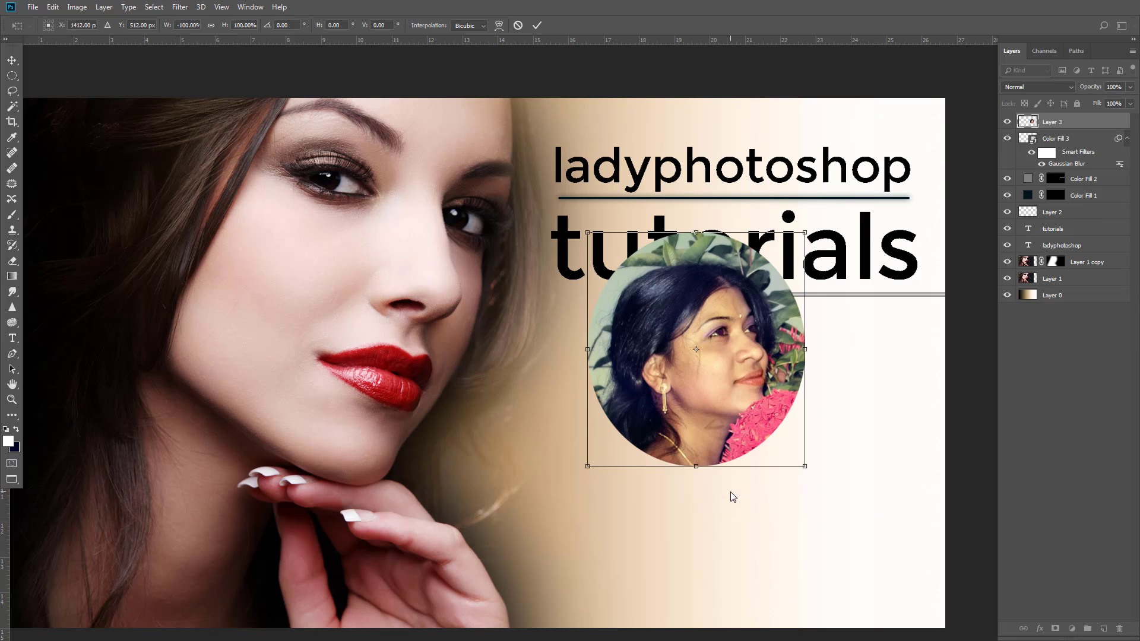
{"action": "left_click", "coordinate": [12, 62]}
{"action": "left_click", "coordinate": [502, 241]}
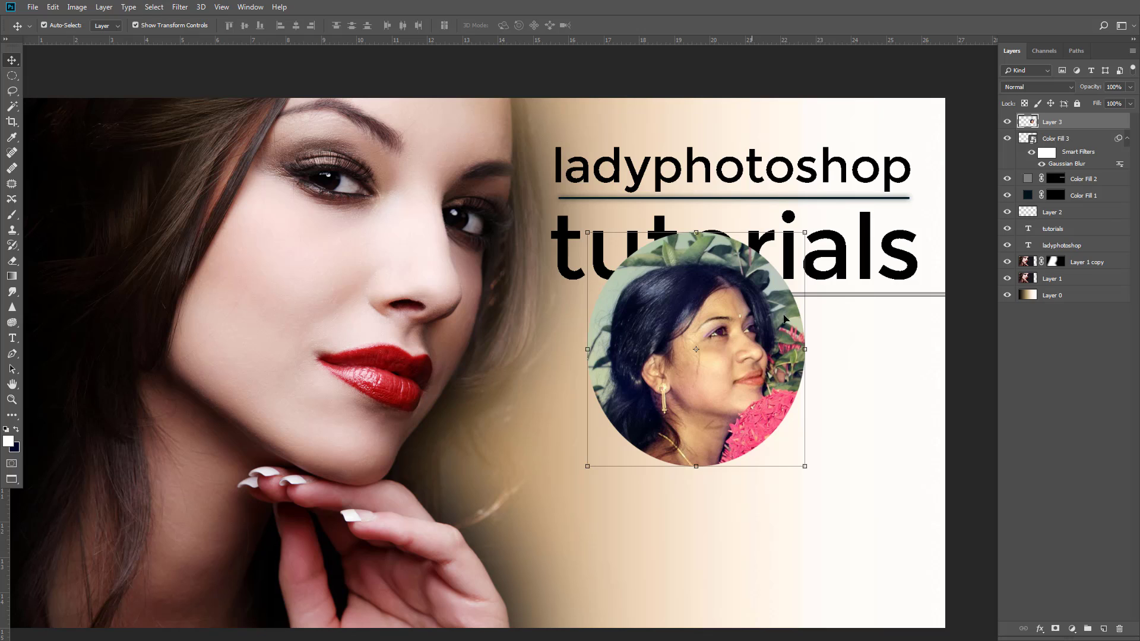
Scale the oval portrait down to about 23% near the first o of tutorials
{"action": "left_click_drag", "start_coordinate": [803, 232], "coordinate": [729, 251]}
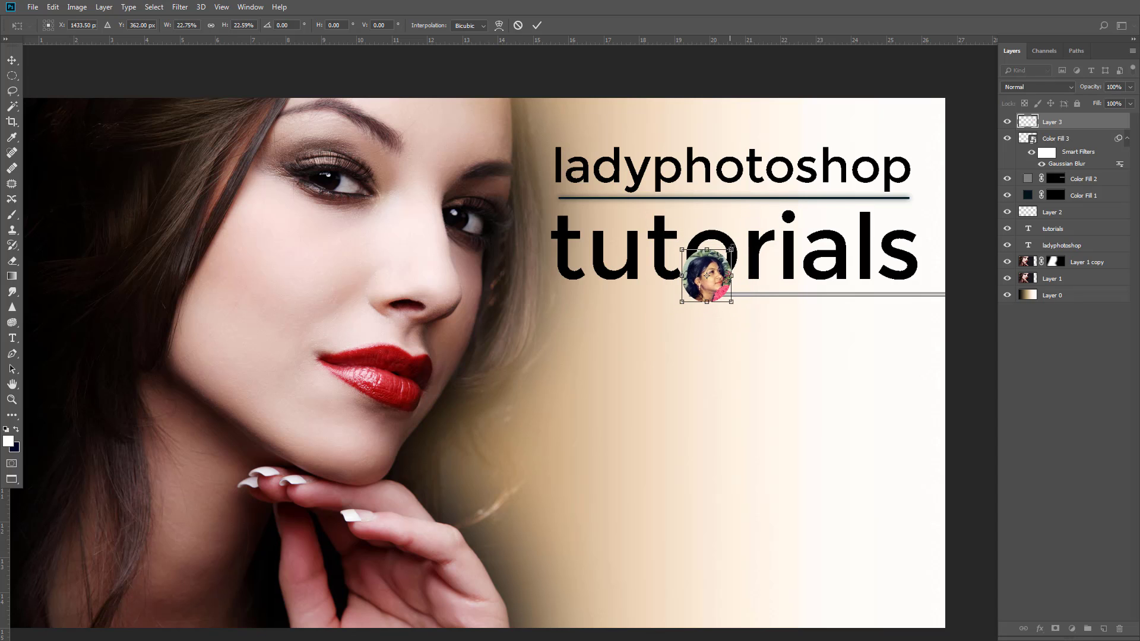
{"action": "key", "text": "Return"}
{"action": "scroll", "coordinate": [716, 284], "scroll_direction": "up", "scroll_amount": 10}
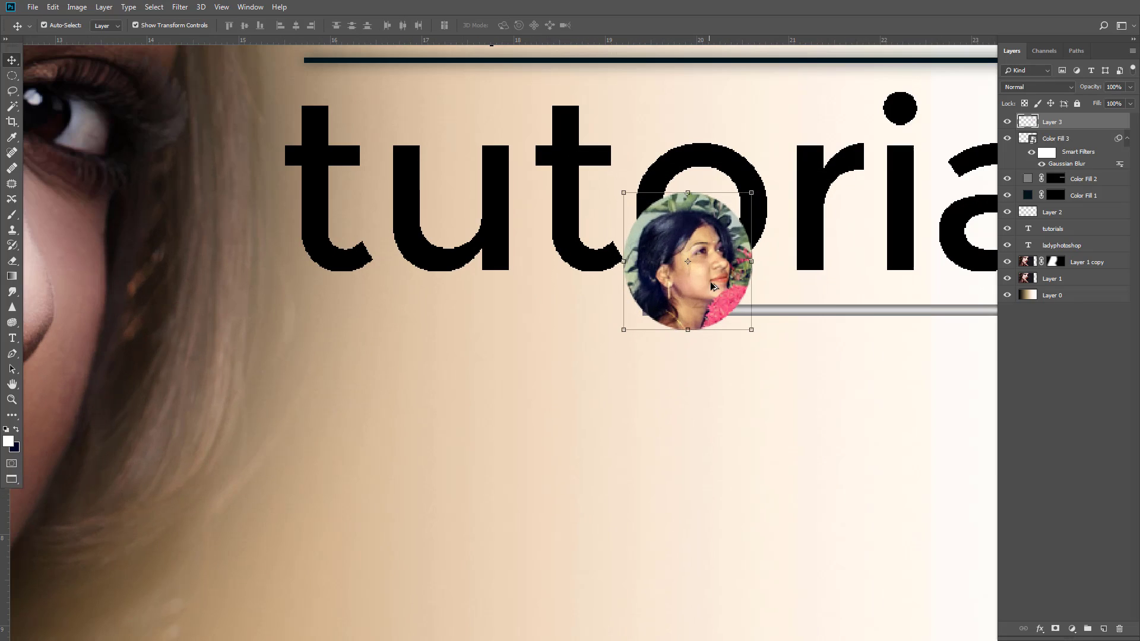
Scale the oval portrait down to about 69% and fit it inside the first o of tutorials
{"action": "left_click_drag", "start_coordinate": [702, 272], "coordinate": [706, 231]}
{"action": "key", "text": "ctrl+t"}
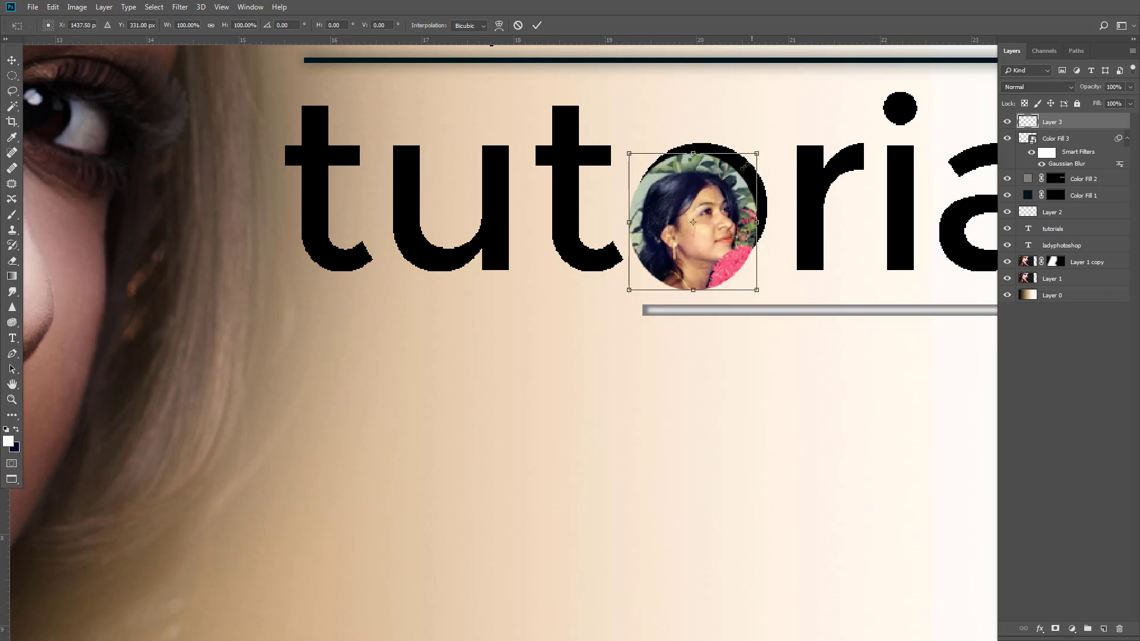
{"action": "left_click_drag", "start_coordinate": [757, 154], "coordinate": [737, 175]}
{"action": "left_click_drag", "start_coordinate": [697, 240], "coordinate": [704, 224]}
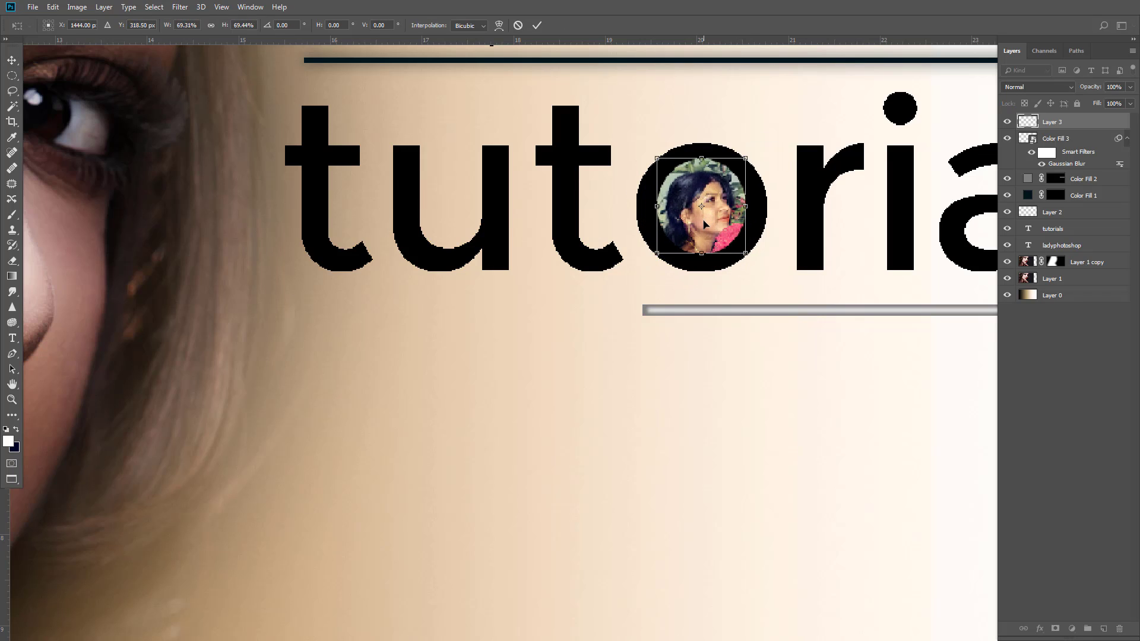
{"action": "key", "text": "Return"}
{"action": "key", "text": "ctrl+0"}
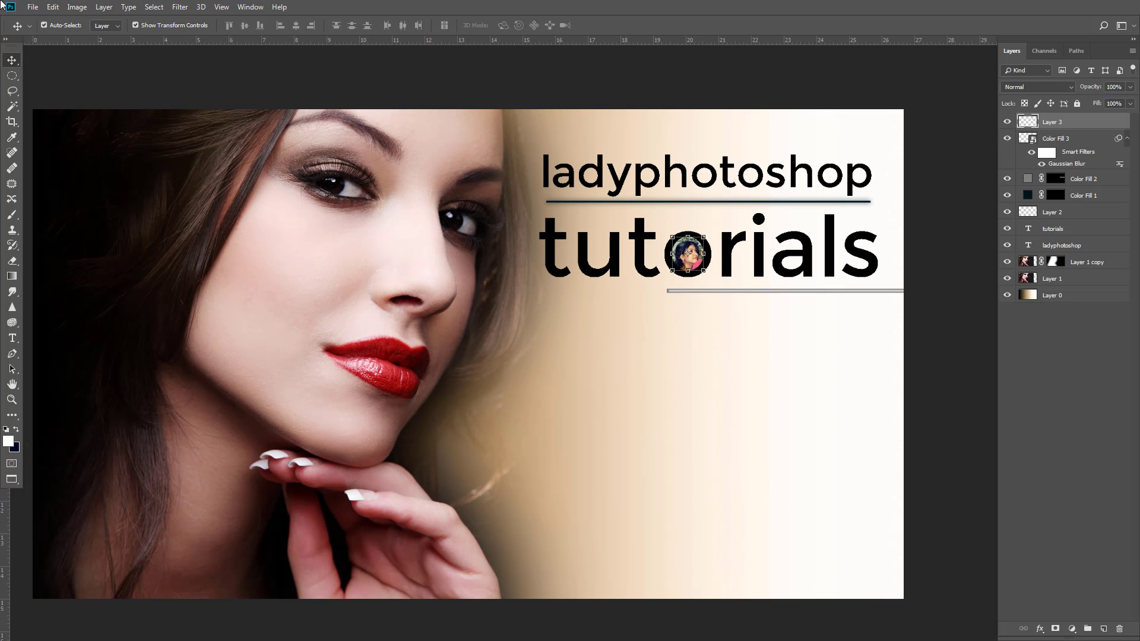
Turn off the display of transform controls for the Move tool
{"action": "left_click", "coordinate": [136, 26]}
{"action": "scroll", "coordinate": [541, 263], "scroll_direction": "down", "scroll_amount": 2}
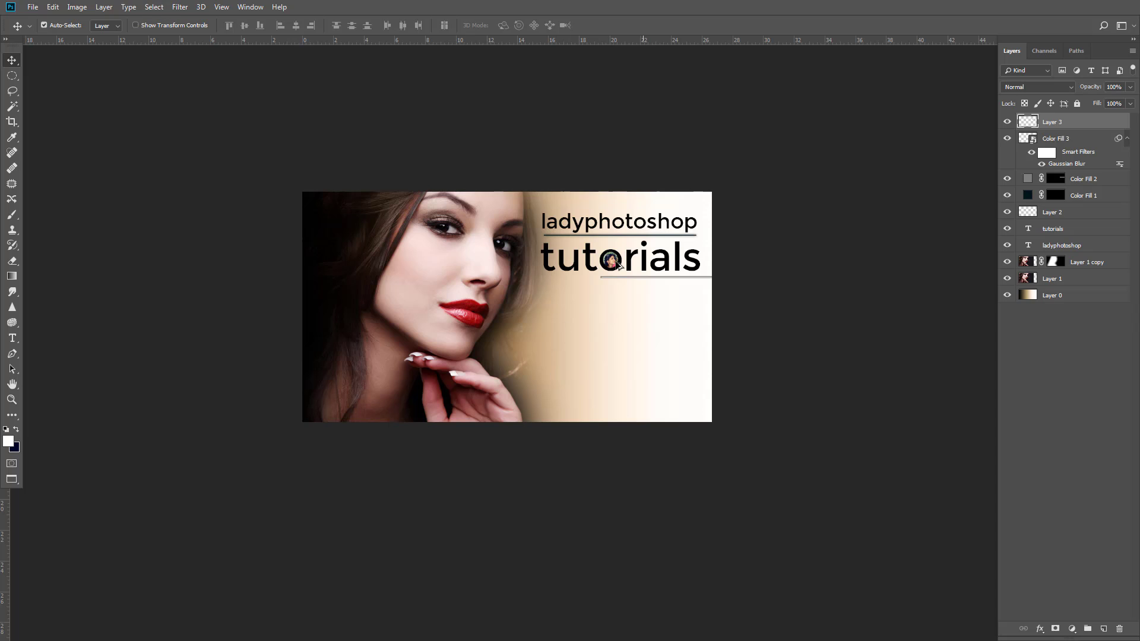
{"action": "scroll", "coordinate": [641, 279], "scroll_direction": "up", "scroll_amount": 3}
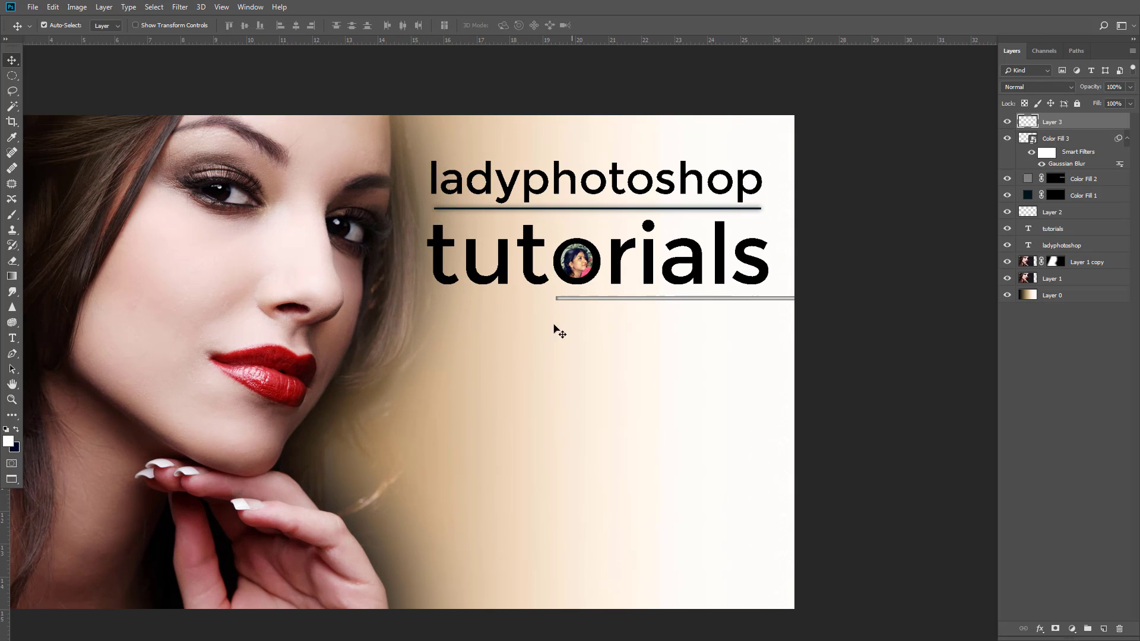
{"action": "left_click_drag", "start_coordinate": [555, 328], "coordinate": [659, 293]}
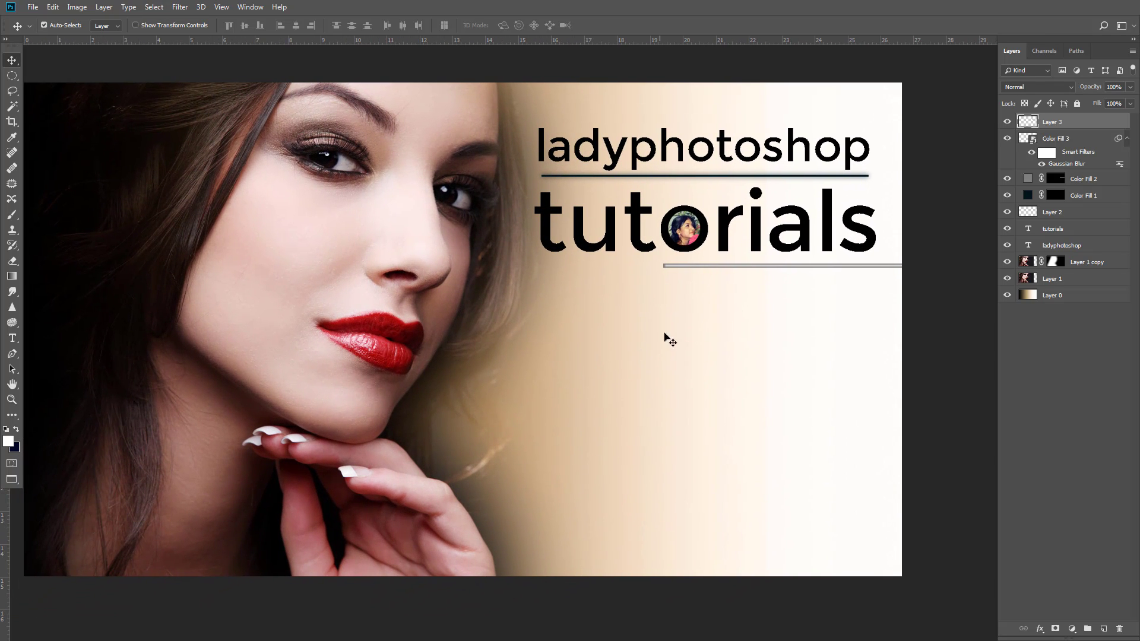
{"action": "scroll", "coordinate": [669, 331], "scroll_direction": "down", "scroll_amount": 3}
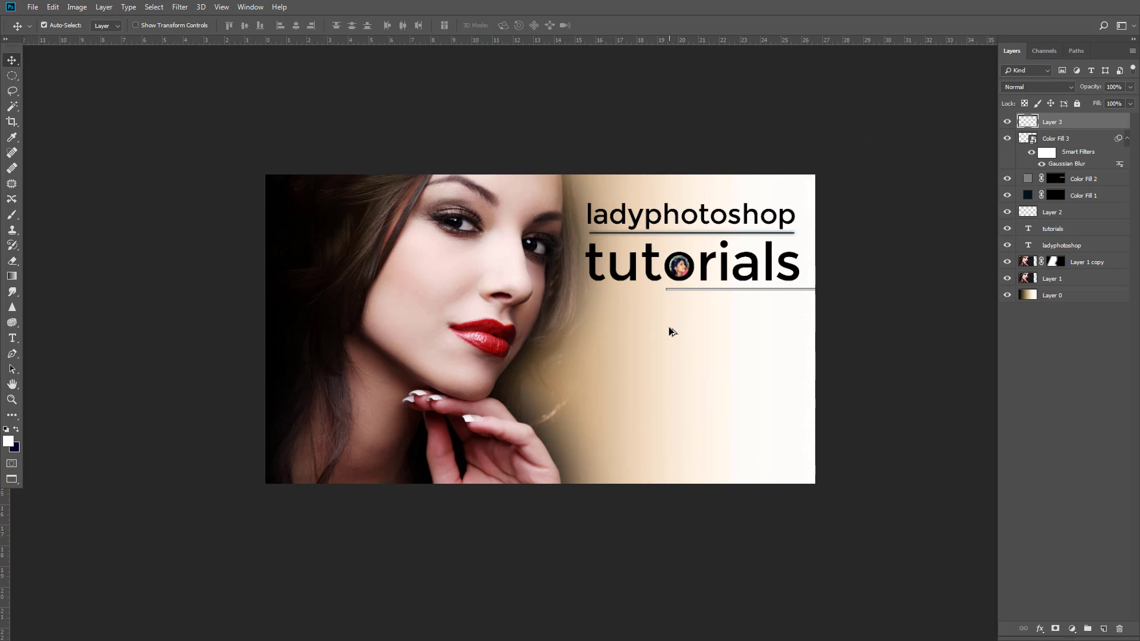
{"action": "scroll", "coordinate": [669, 331], "scroll_direction": "up", "scroll_amount": 1}
Add the text subscribe in red (ff0000), Montserrat Regular 31 pt, near the banner's lower edge beside the hand
{"action": "left_click", "coordinate": [12, 339]}
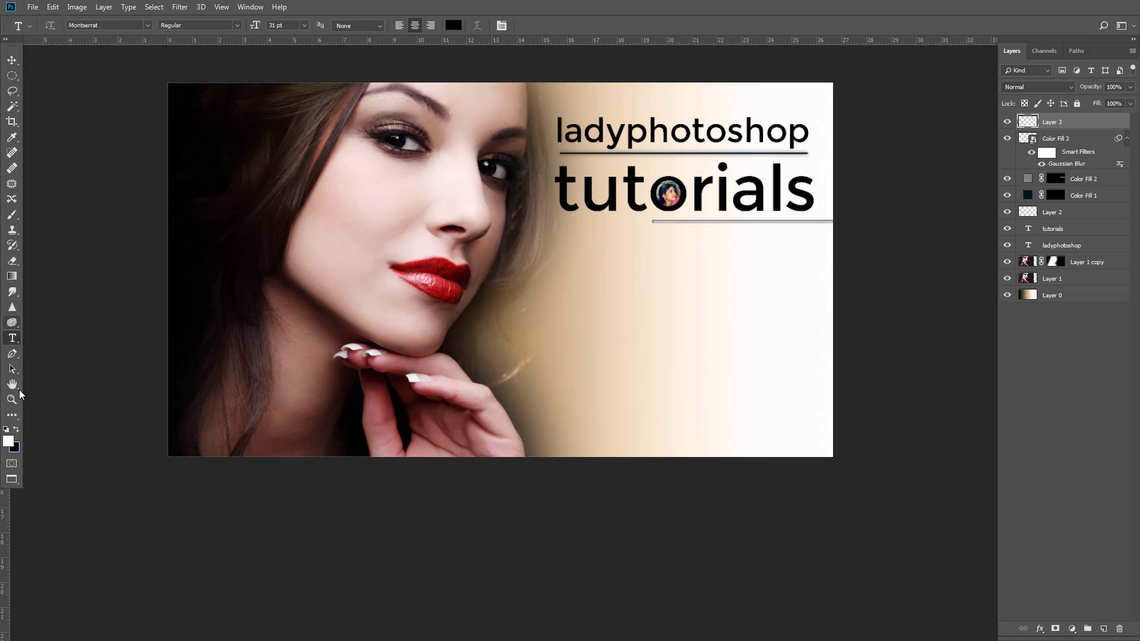
{"action": "left_click", "coordinate": [8, 441]}
{"action": "left_click_drag", "start_coordinate": [965, 348], "coordinate": [975, 299]}
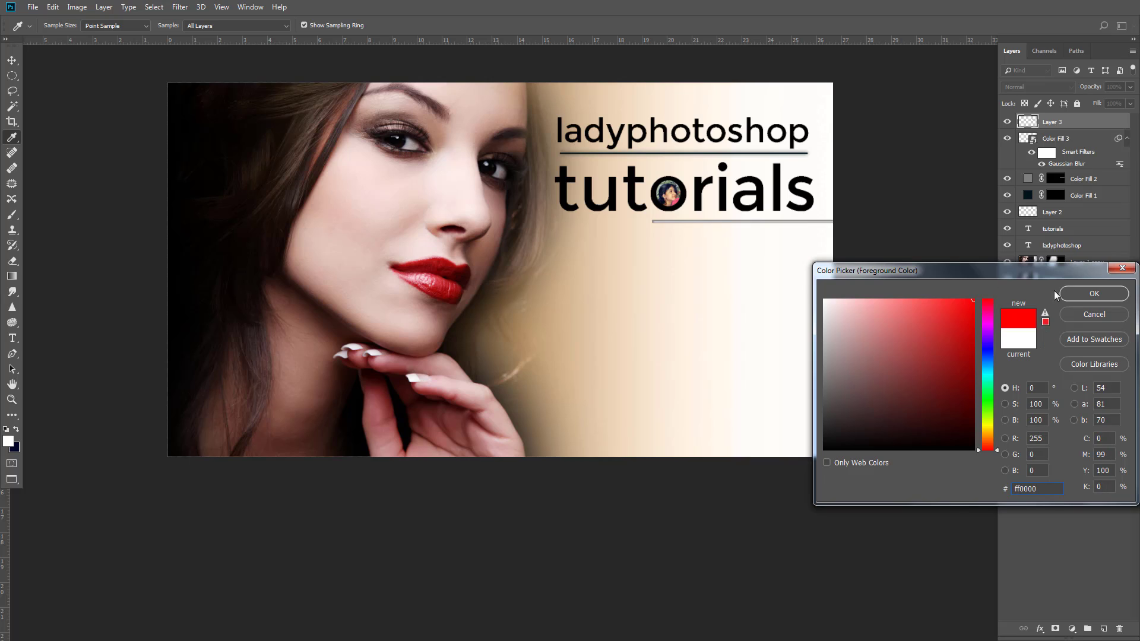
{"action": "left_click", "coordinate": [1077, 294]}
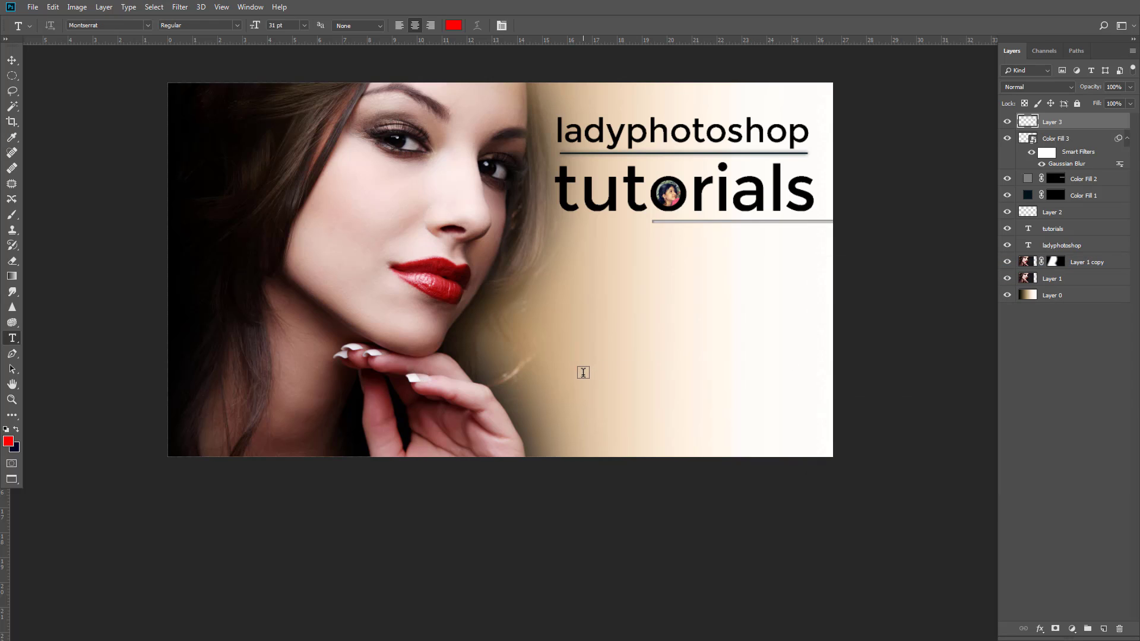
{"action": "left_click", "coordinate": [559, 400]}
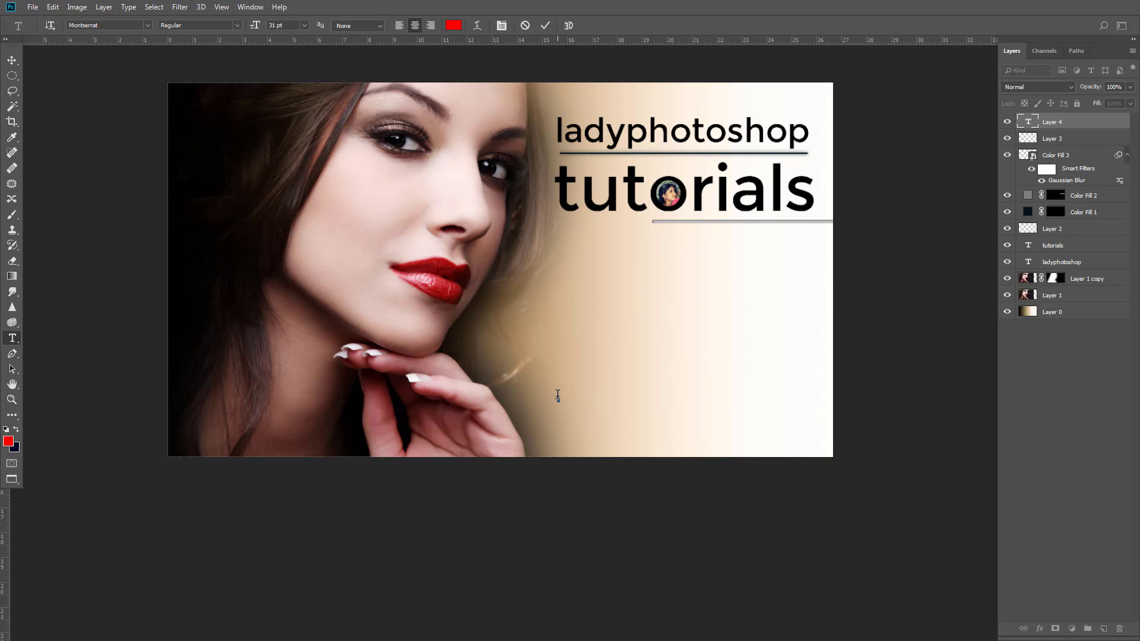
{"action": "type", "text": "subscribe"}
{"action": "left_click", "coordinate": [12, 60]}
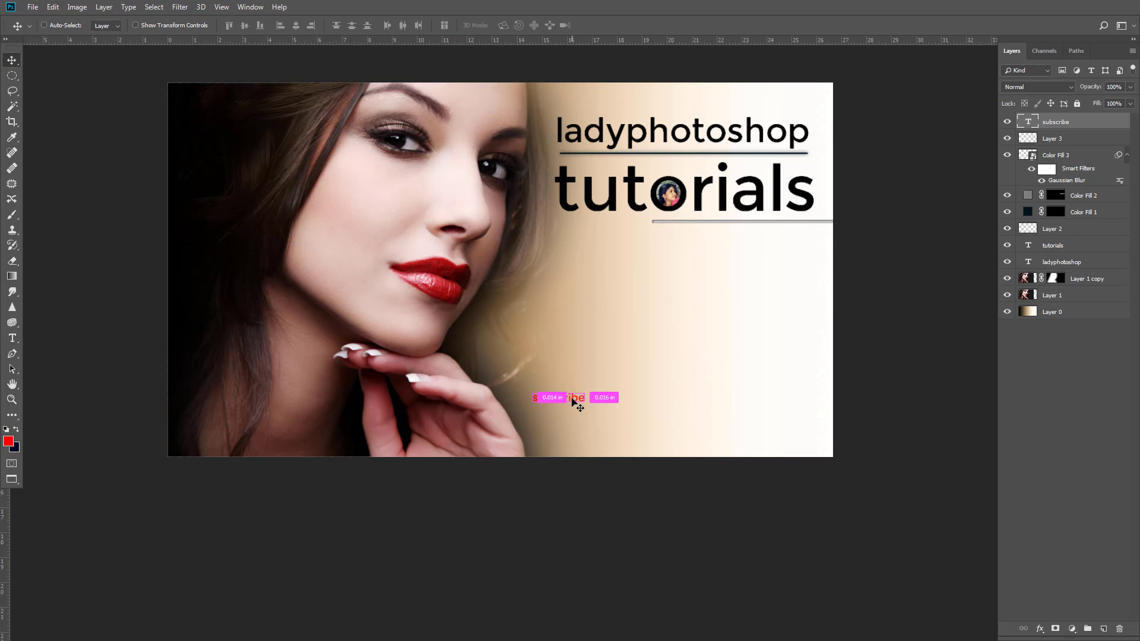
Enlarge the subscribe text to about 346% and position it just inside the banner's lower-right corner
{"action": "key", "text": "ctrl+t"}
{"action": "left_click_drag", "start_coordinate": [582, 392], "coordinate": [658, 302]}
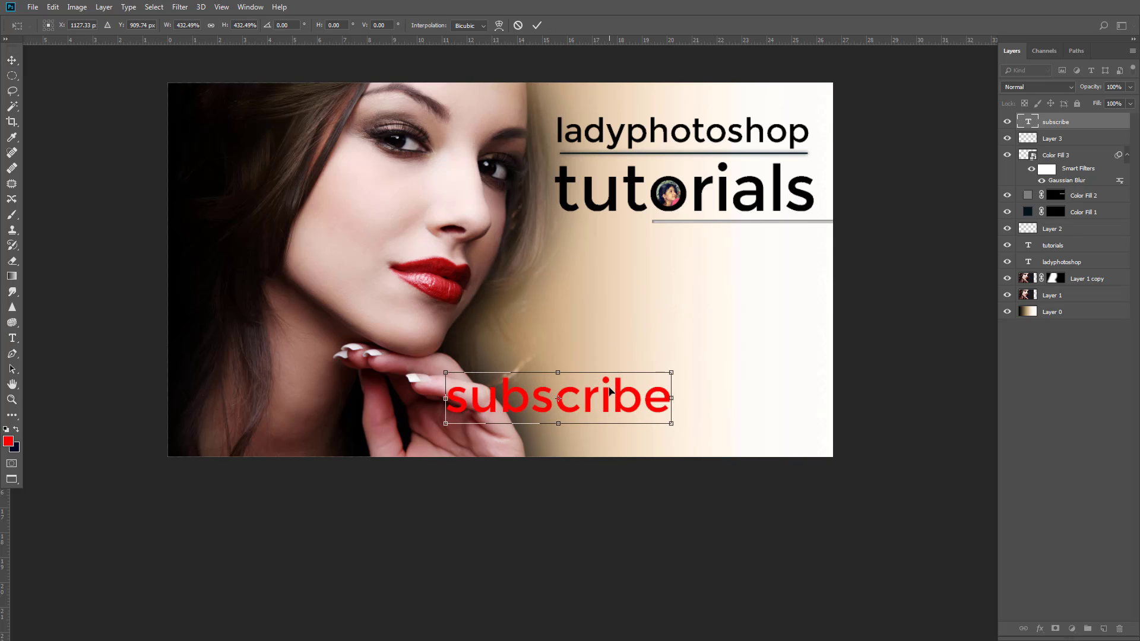
{"action": "left_click_drag", "start_coordinate": [616, 396], "coordinate": [780, 437]}
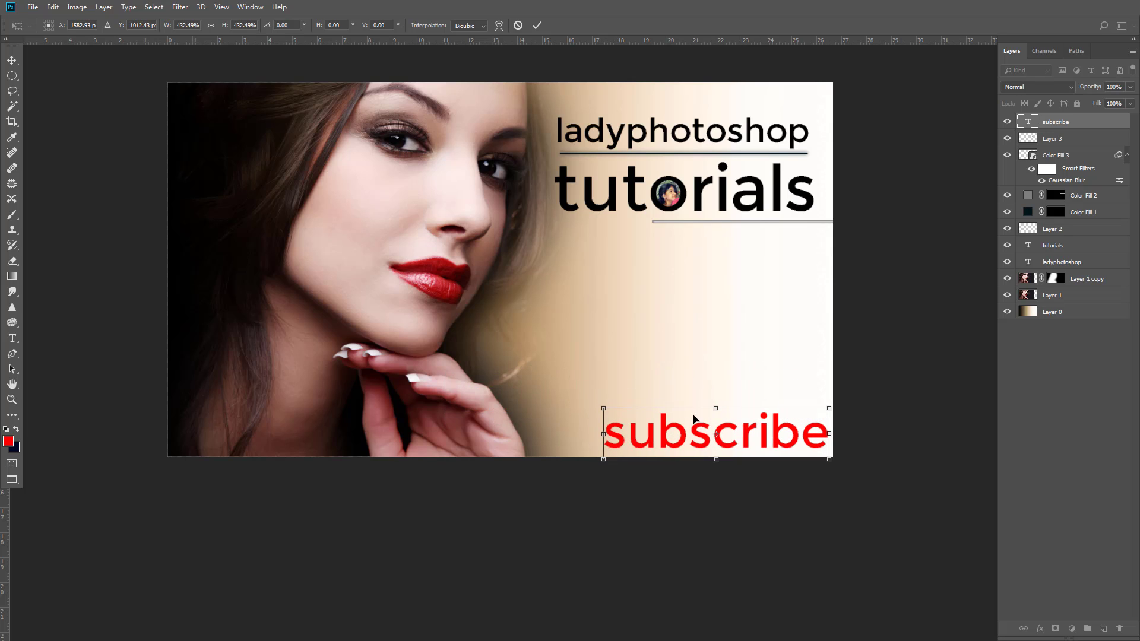
{"action": "left_click_drag", "start_coordinate": [604, 408], "coordinate": [628, 413]}
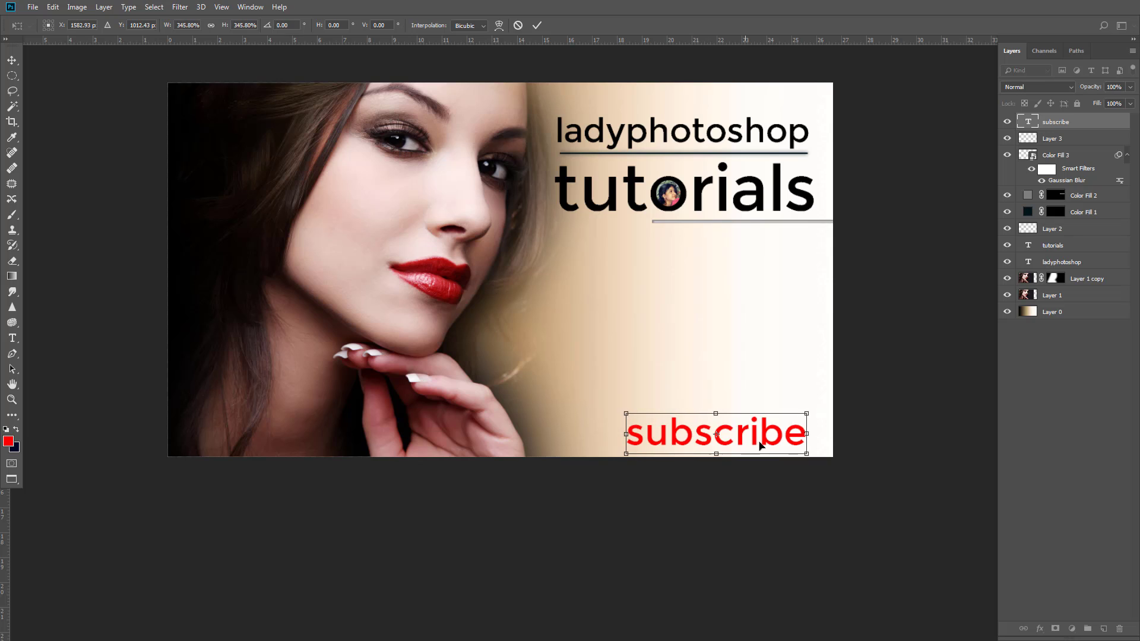
{"action": "left_click_drag", "start_coordinate": [762, 442], "coordinate": [784, 444]}
{"action": "key", "text": "Return"}
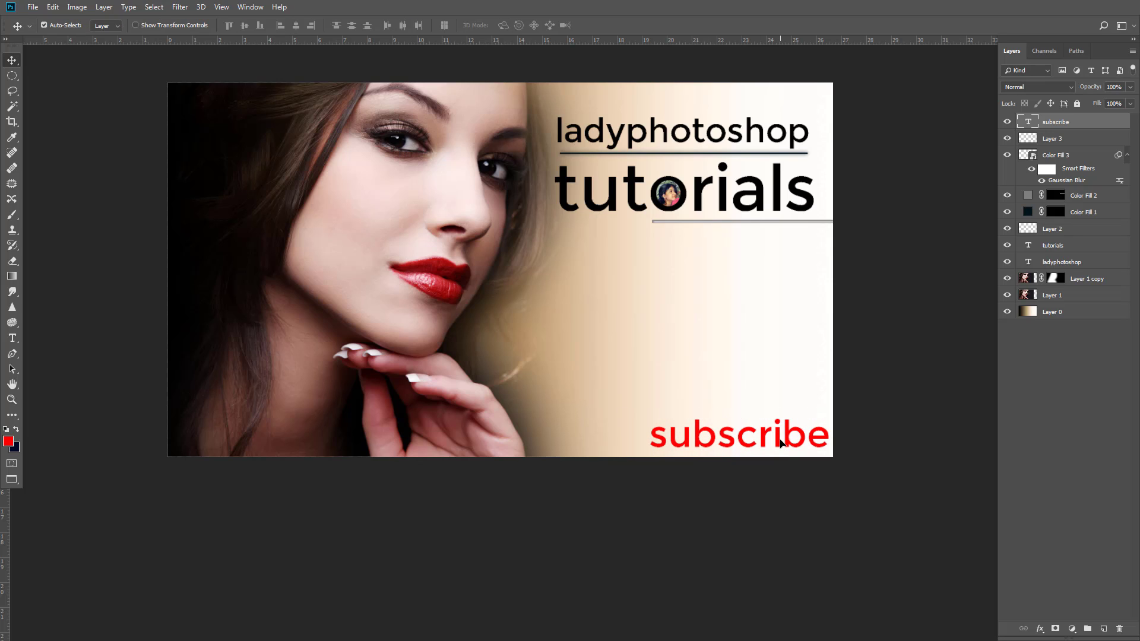
{"action": "scroll", "coordinate": [793, 473], "scroll_direction": "up", "scroll_amount": 1}
{"action": "left_click_drag", "start_coordinate": [761, 430], "coordinate": [730, 422]}
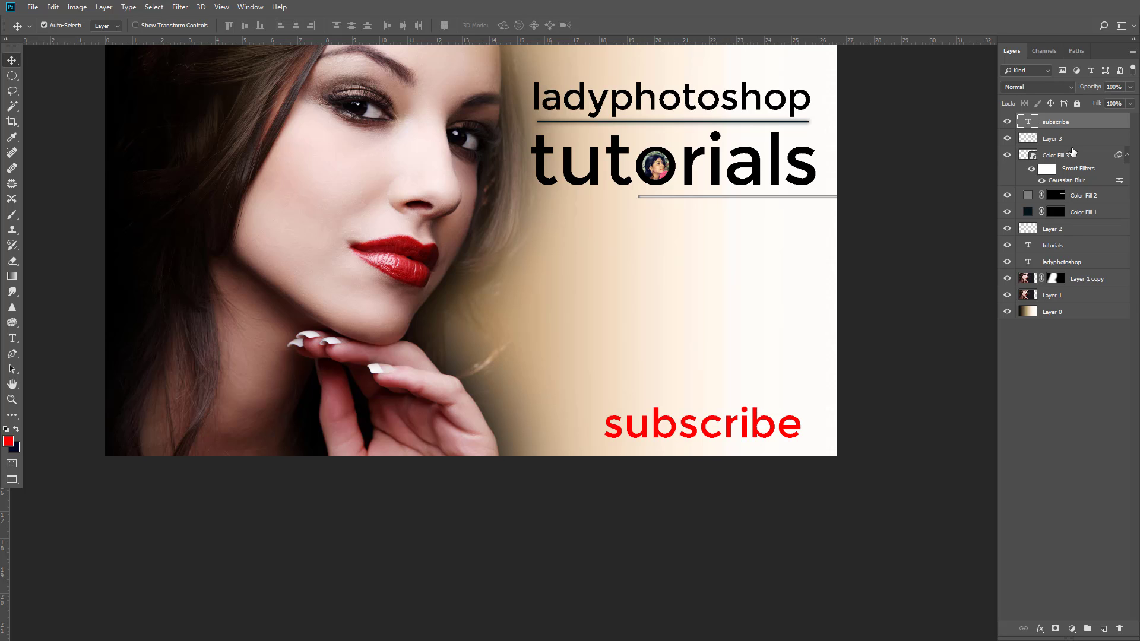
Create a new layer beneath the subscribe text and make a rectangular selection around the word
{"action": "left_click", "coordinate": [1103, 628]}
{"action": "left_click_drag", "start_coordinate": [1053, 129], "coordinate": [1056, 148]}
{"action": "right_click", "coordinate": [7, 76]}
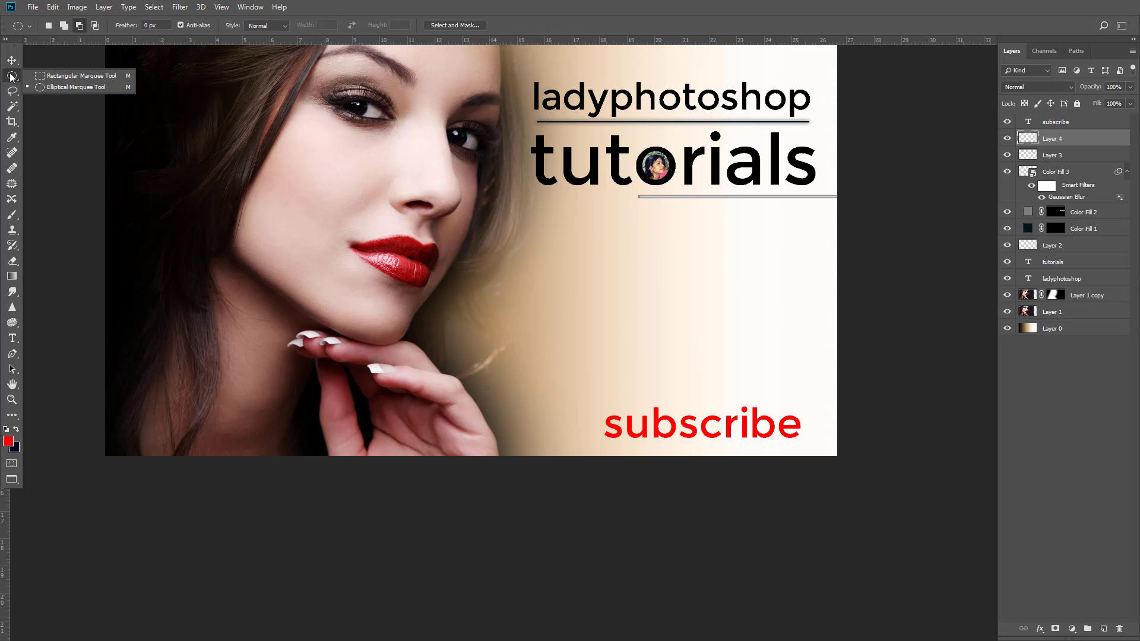
{"action": "left_click", "coordinate": [50, 75]}
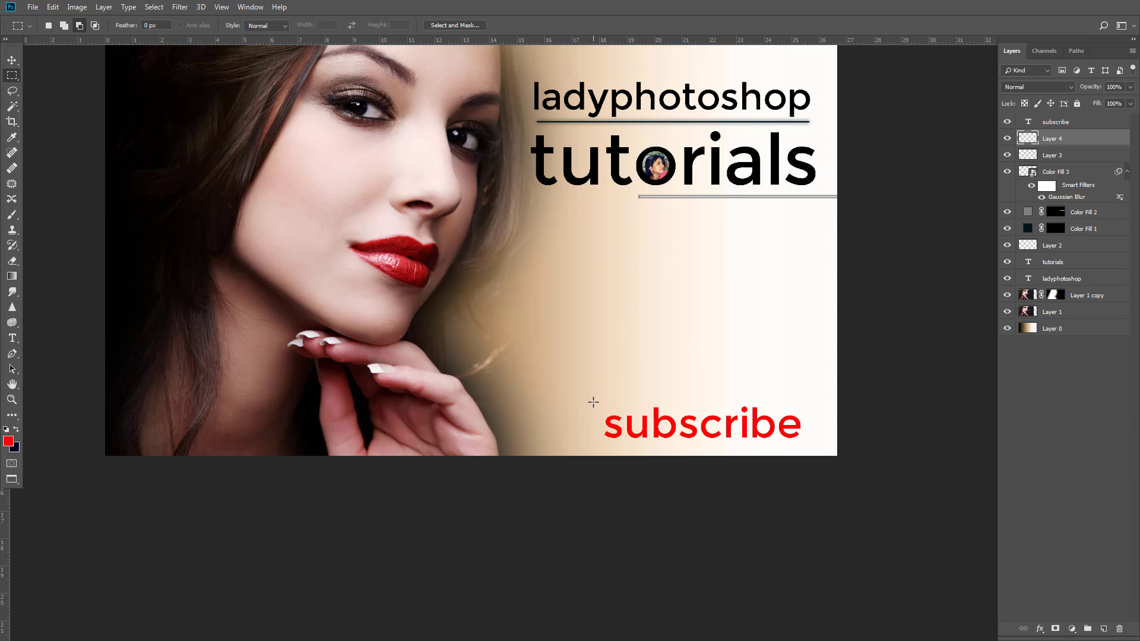
{"action": "left_click_drag", "start_coordinate": [593, 402], "coordinate": [812, 448]}
Fill the rectangular selection with grey on the new layer and deselect
{"action": "left_click", "coordinate": [8, 442]}
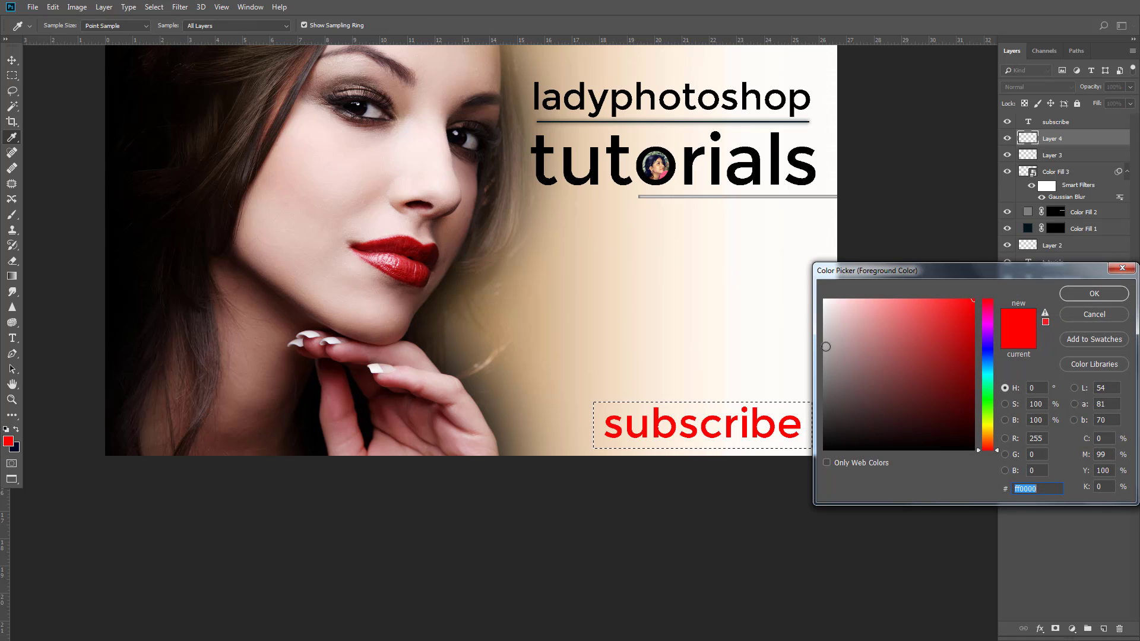
{"action": "left_click", "coordinate": [826, 350]}
{"action": "left_click", "coordinate": [1078, 295]}
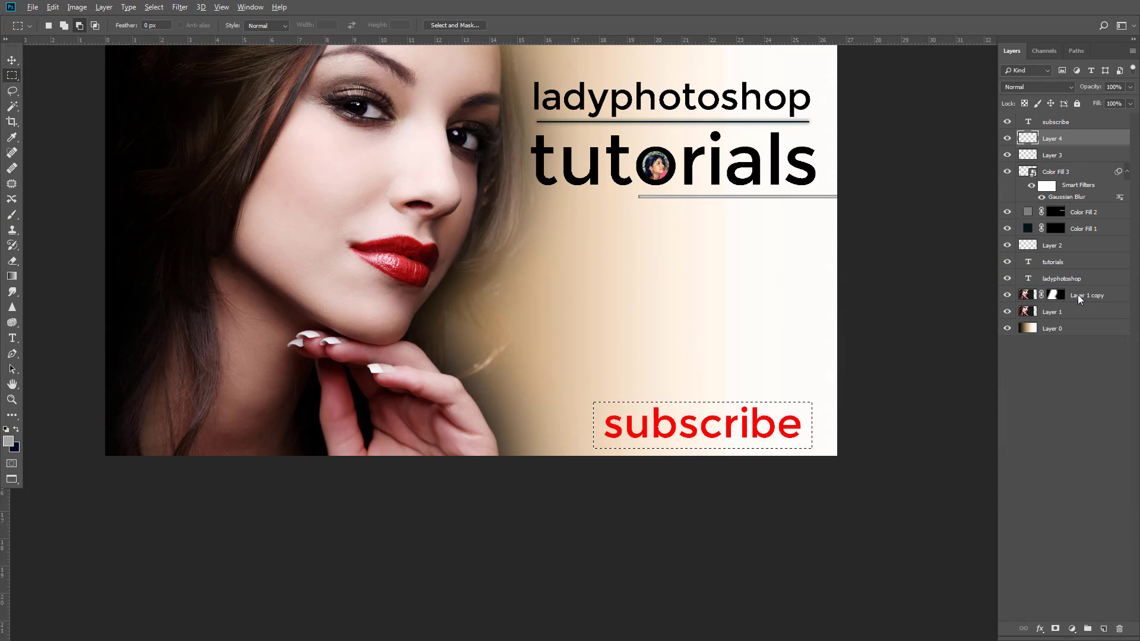
{"action": "key", "text": "alt+BackSpace"}
{"action": "key", "text": "ctrl+d"}
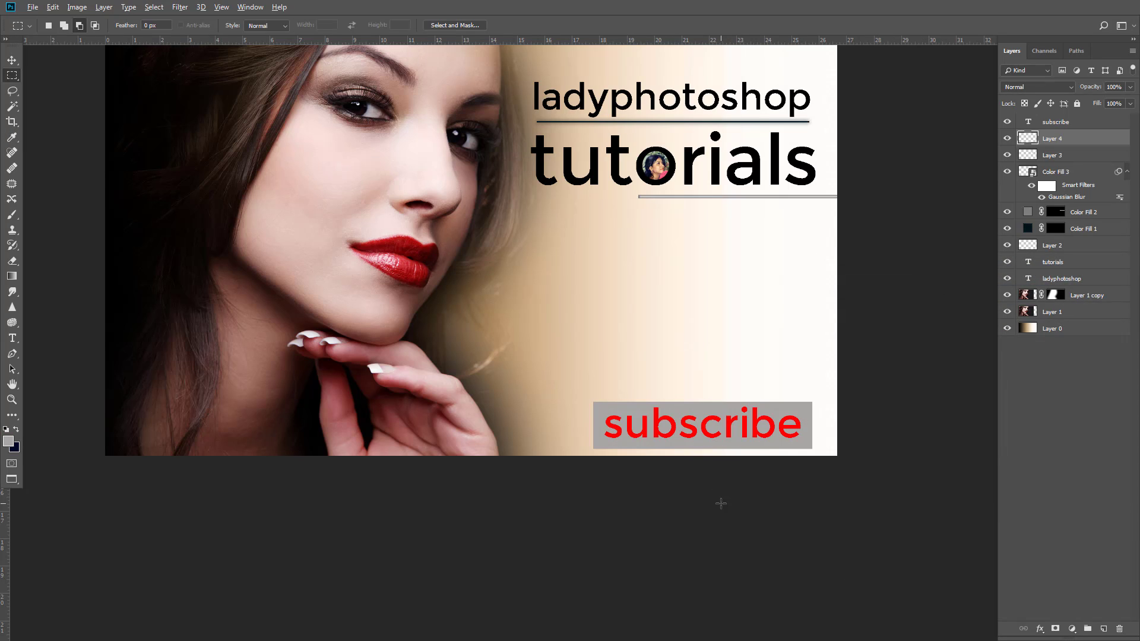
Copy the entire asphalt-pavement-texture-PXGKPDM.jpg image and paste it into Untitled-1 above the grey rectangle layer
{"action": "scroll", "coordinate": [721, 504], "scroll_direction": "down", "scroll_amount": 1}
{"action": "scroll", "coordinate": [718, 506], "scroll_direction": "up", "scroll_amount": 2}
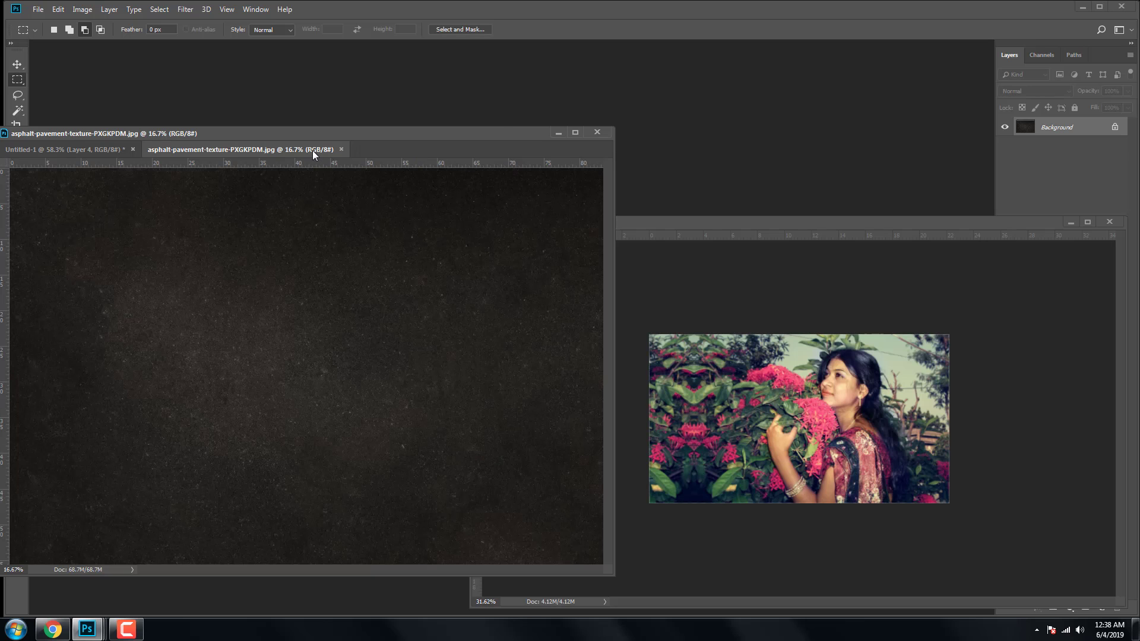
{"action": "key", "text": "ctrl+a"}
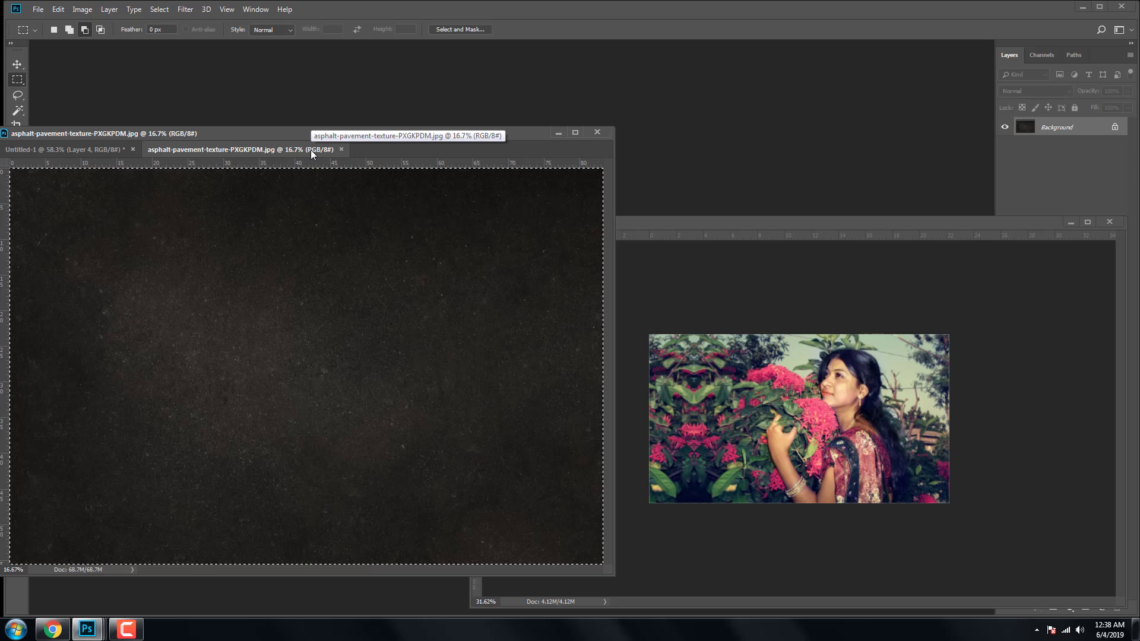
{"action": "left_click", "coordinate": [109, 149]}
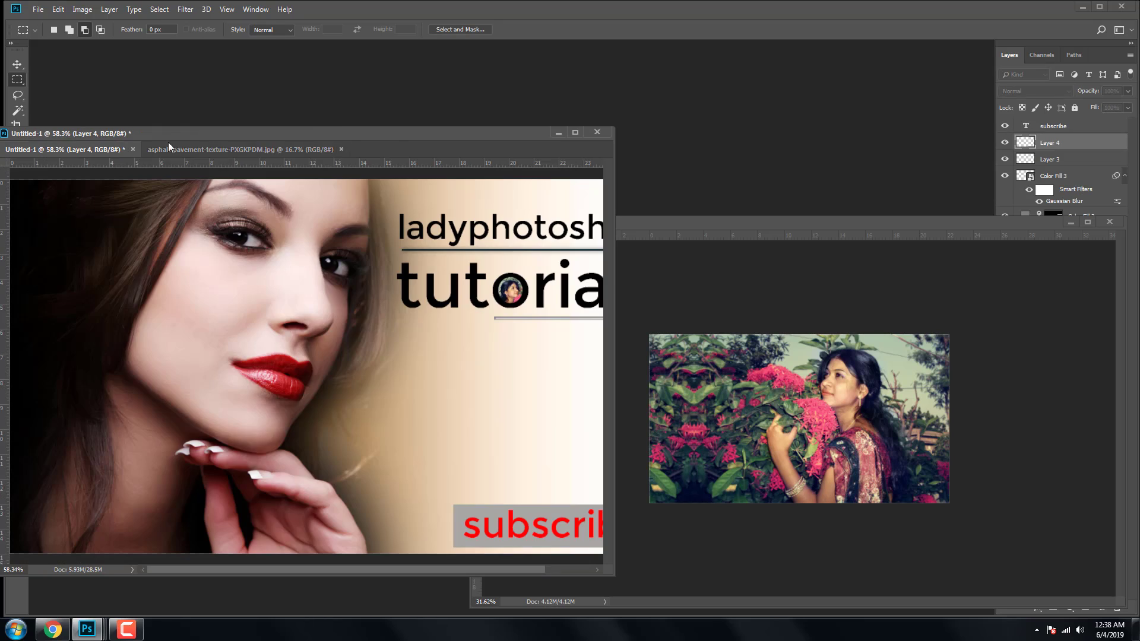
{"action": "left_click_drag", "start_coordinate": [393, 137], "coordinate": [572, 135]}
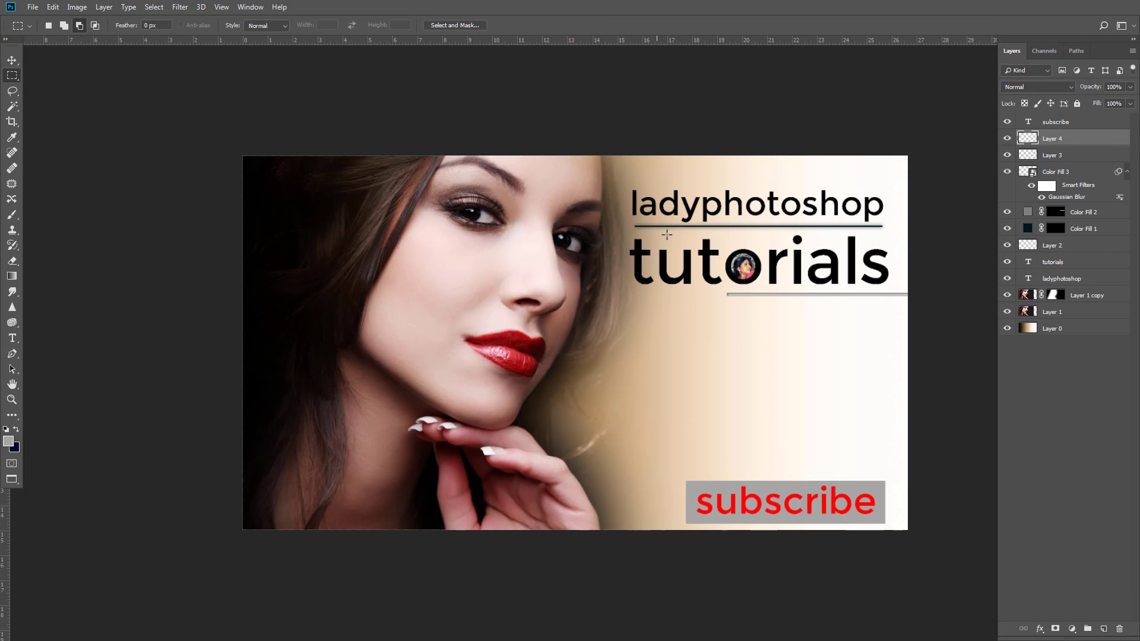
{"action": "key", "text": "ctrl+v"}
Scale the asphalt texture to about 44.63%, position it to cover the whole banner, and apply the transform
{"action": "scroll", "coordinate": [668, 240], "scroll_direction": "down", "scroll_amount": 1}
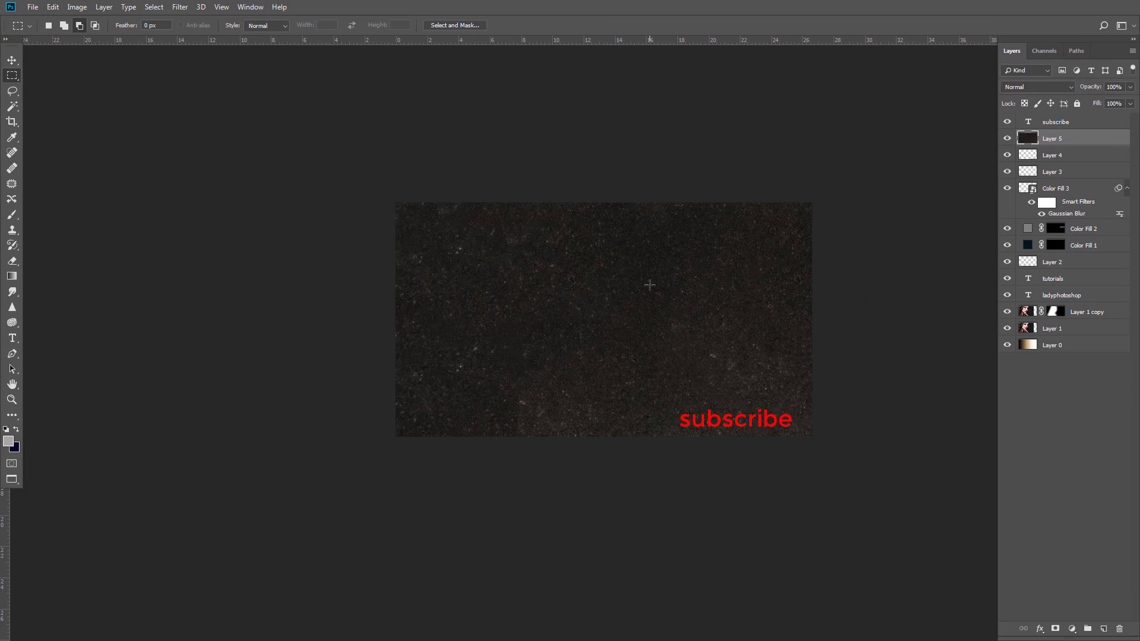
{"action": "key", "text": "ctrl+t"}
{"action": "scroll", "coordinate": [486, 250], "scroll_direction": "down", "scroll_amount": 2}
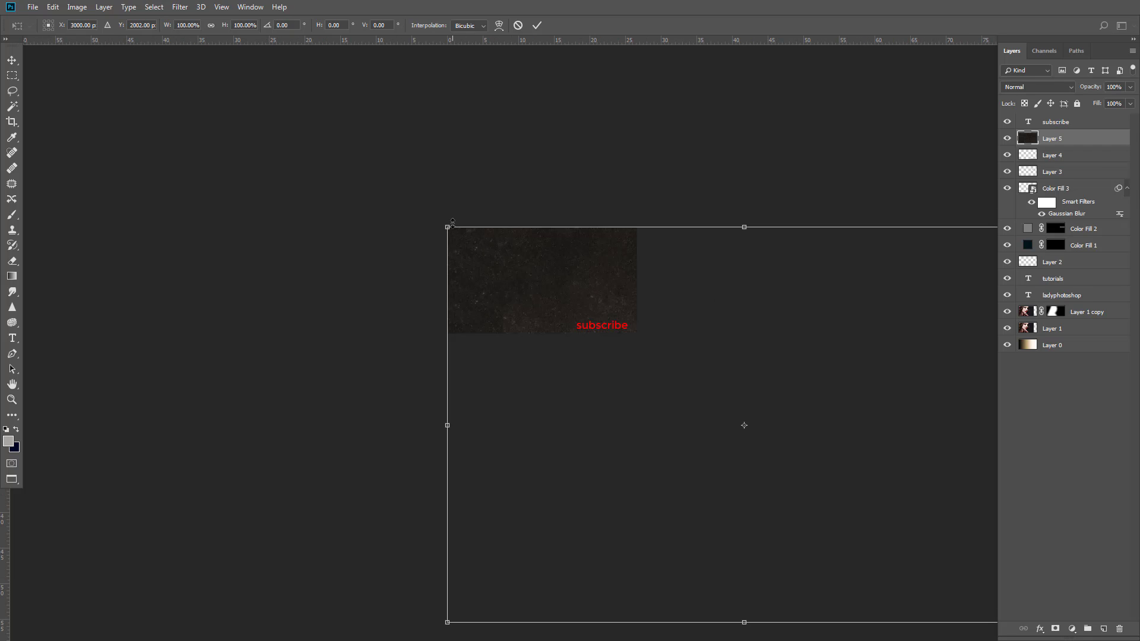
{"action": "left_click_drag", "start_coordinate": [447, 227], "coordinate": [586, 366]}
{"action": "left_click_drag", "start_coordinate": [696, 380], "coordinate": [506, 255]}
{"action": "scroll", "coordinate": [531, 289], "scroll_direction": "up", "scroll_amount": 1}
{"action": "key", "text": "alt+space"}
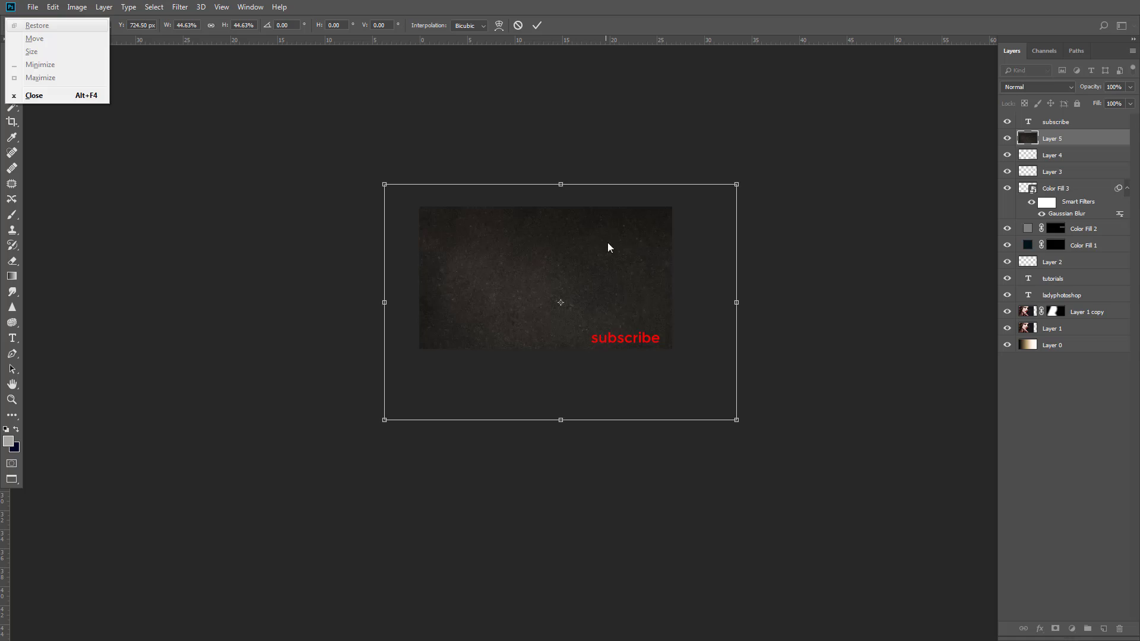
{"action": "left_click", "coordinate": [665, 267]}
{"action": "key", "text": "m"}
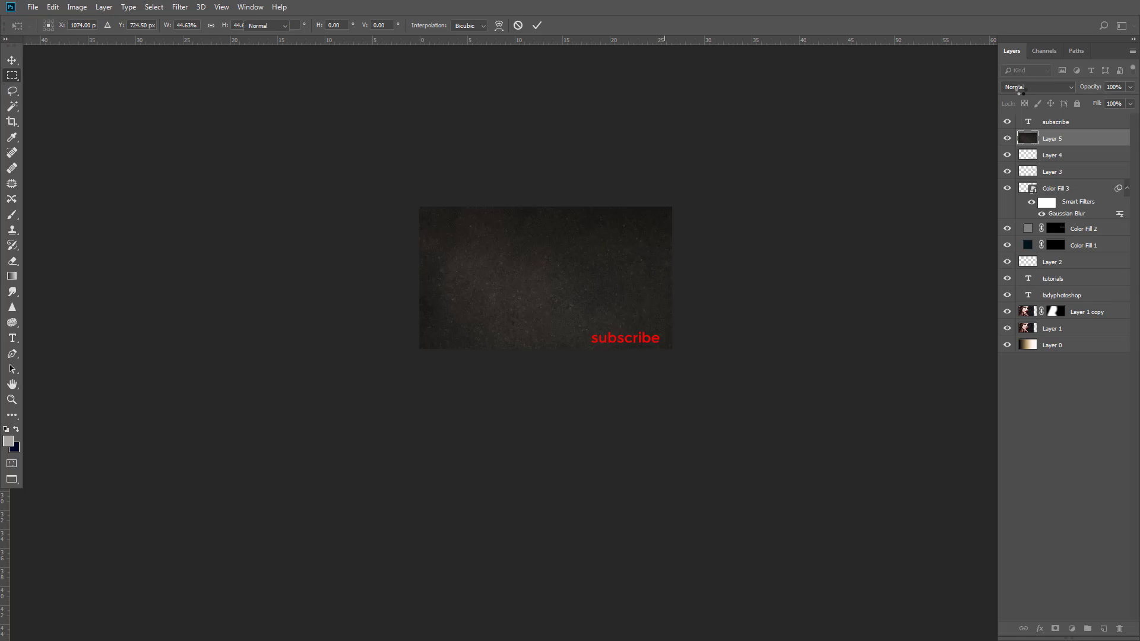
Set the asphalt texture layer's blend mode to Darken and its opacity to 53%
{"action": "left_click", "coordinate": [1019, 87]}
{"action": "left_click", "coordinate": [1016, 103]}
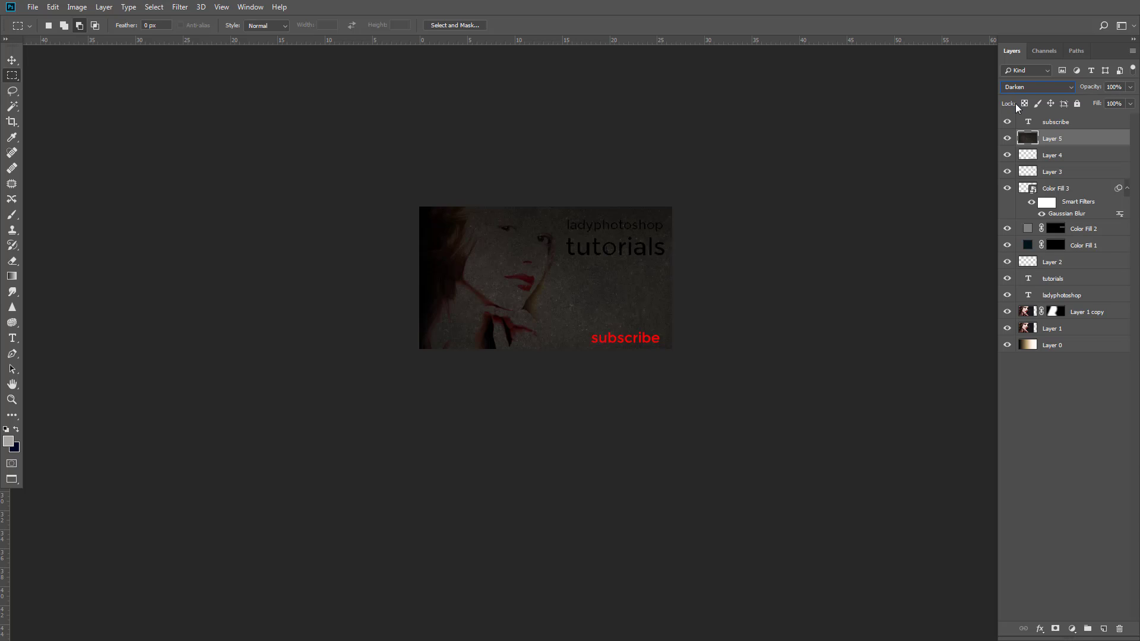
{"action": "left_click", "coordinate": [11, 61]}
{"action": "scroll", "coordinate": [633, 265], "scroll_direction": "up", "scroll_amount": 5}
{"action": "left_click_drag", "start_coordinate": [512, 284], "coordinate": [675, 344]}
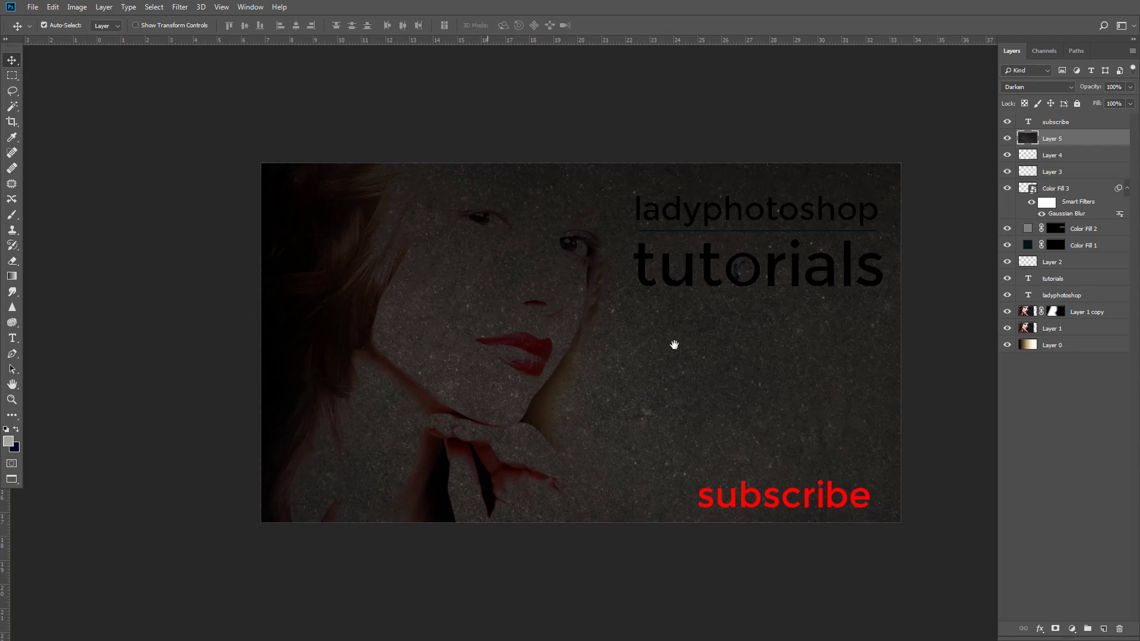
{"action": "left_click_drag", "start_coordinate": [753, 314], "coordinate": [674, 296]}
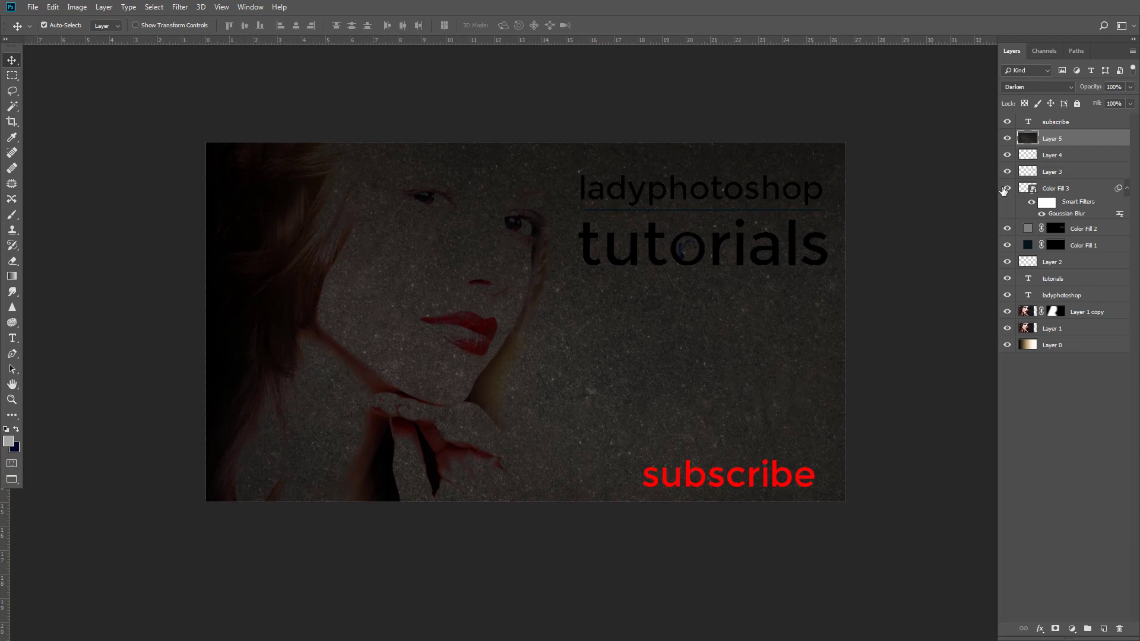
{"action": "mouse_move", "coordinate": [1095, 98]}
{"action": "left_mouse_down"}
{"action": "mouse_move", "coordinate": [1115, 104]}
{"action": "mouse_move", "coordinate": [1104, 103]}
{"action": "left_mouse_up"}
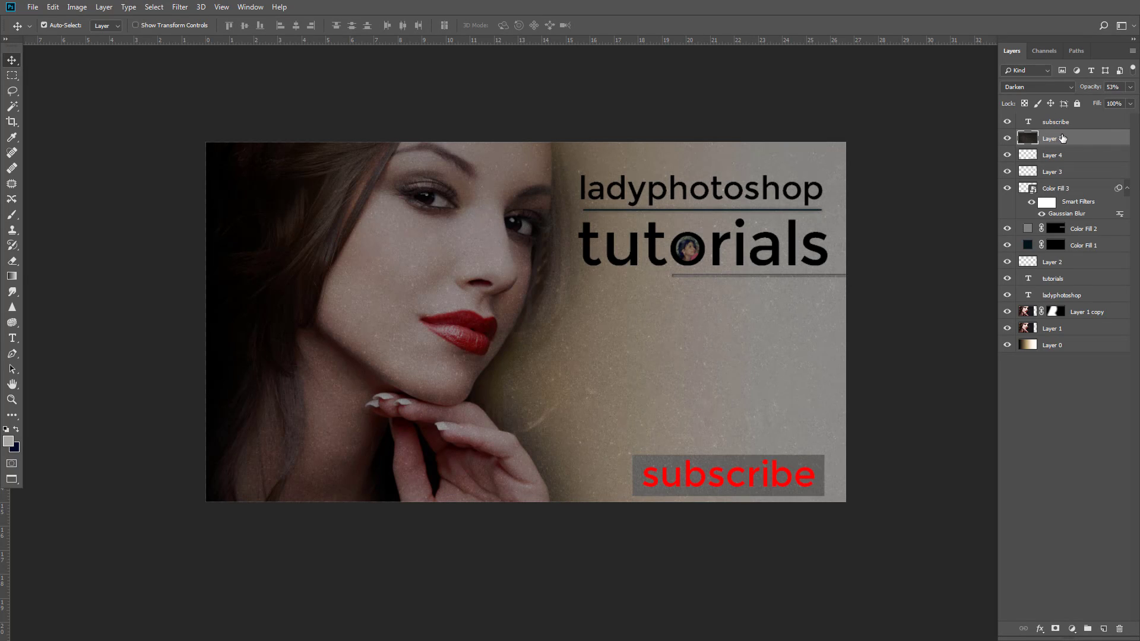
Duplicate the asphalt texture layer, Layer 5, and set the copy's blend mode to Overlay
{"action": "right_click", "coordinate": [1071, 138]}
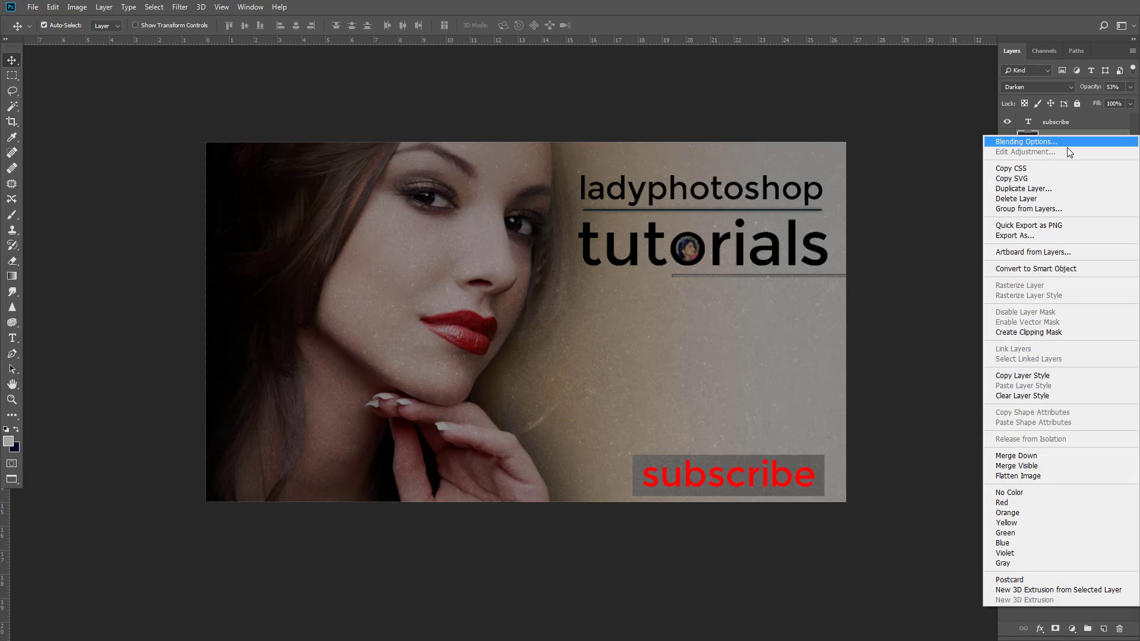
{"action": "left_click", "coordinate": [1031, 187]}
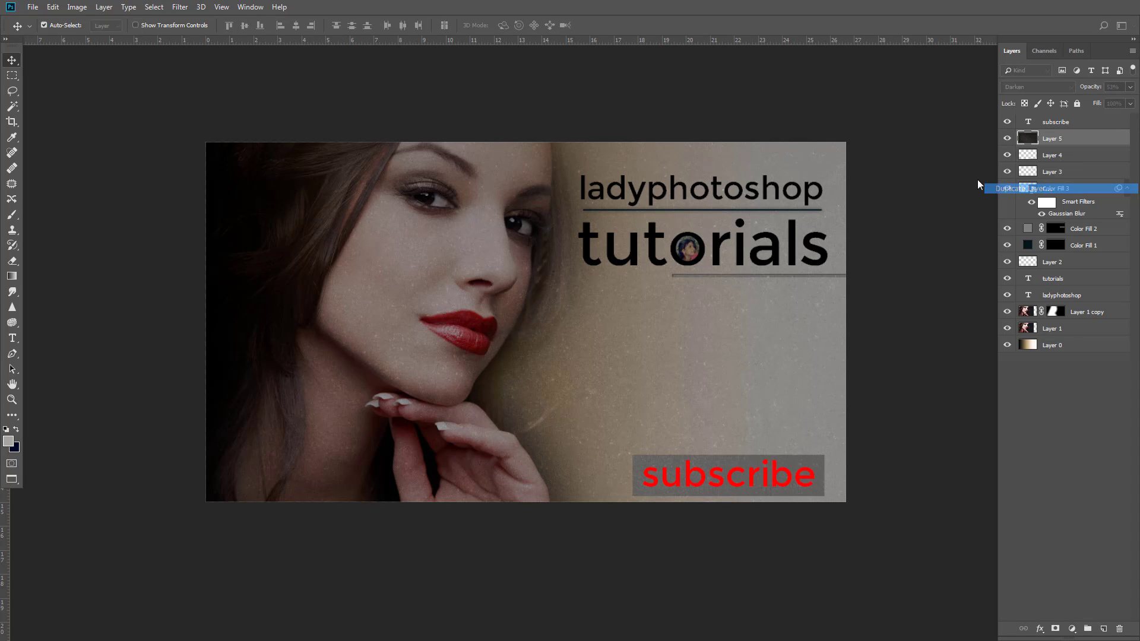
{"action": "left_click", "coordinate": [680, 176]}
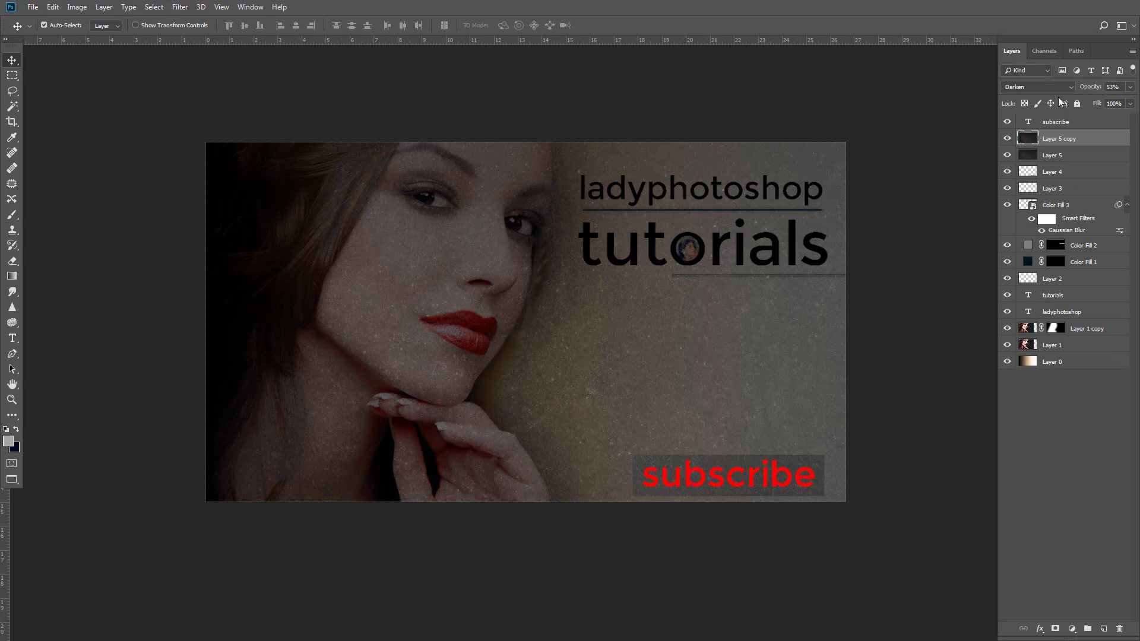
{"action": "left_click", "coordinate": [1038, 89]}
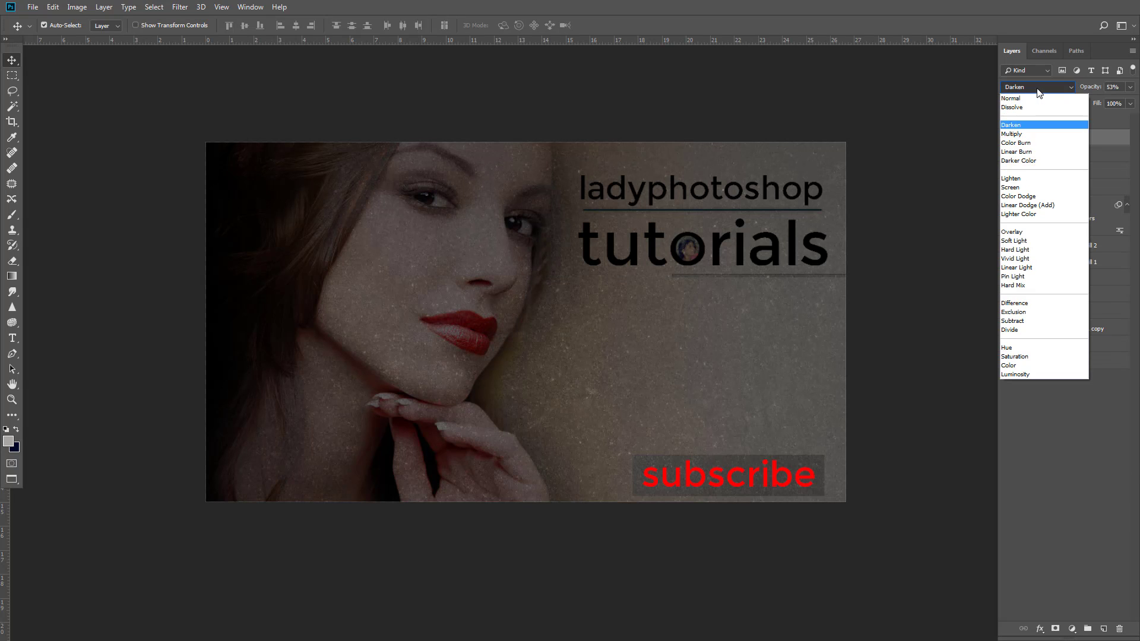
{"action": "left_click", "coordinate": [1013, 236]}
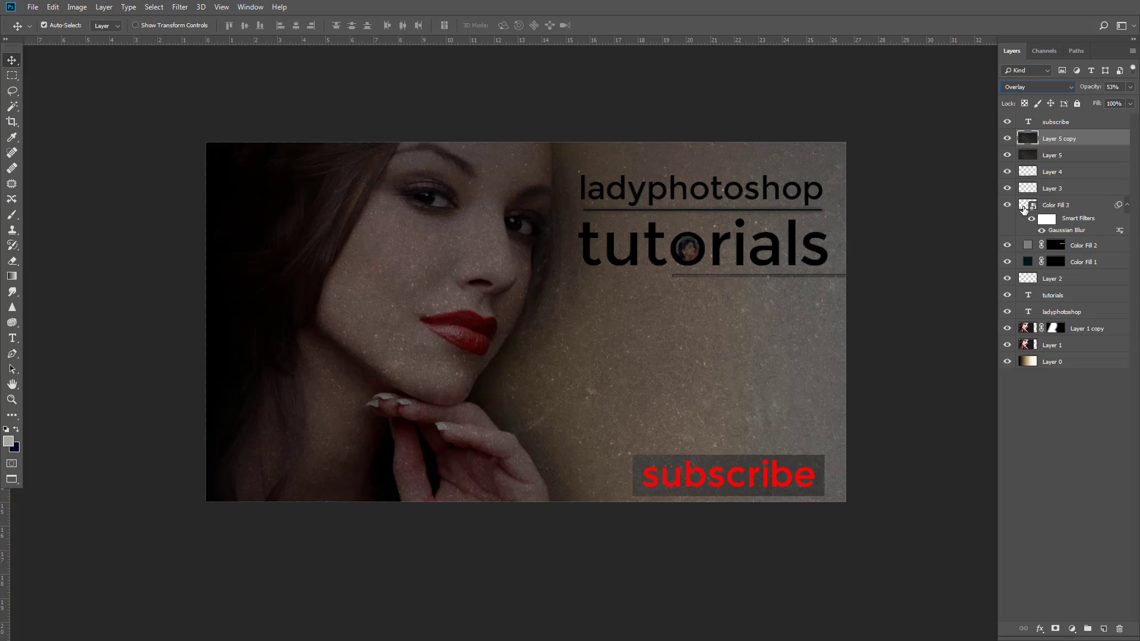
Hide Layer 5 copy, mask Layer 5 by painting black over the woman with a 600 px brush, and copy that mask to Layer 5 copy
{"action": "left_click", "coordinate": [1028, 154]}
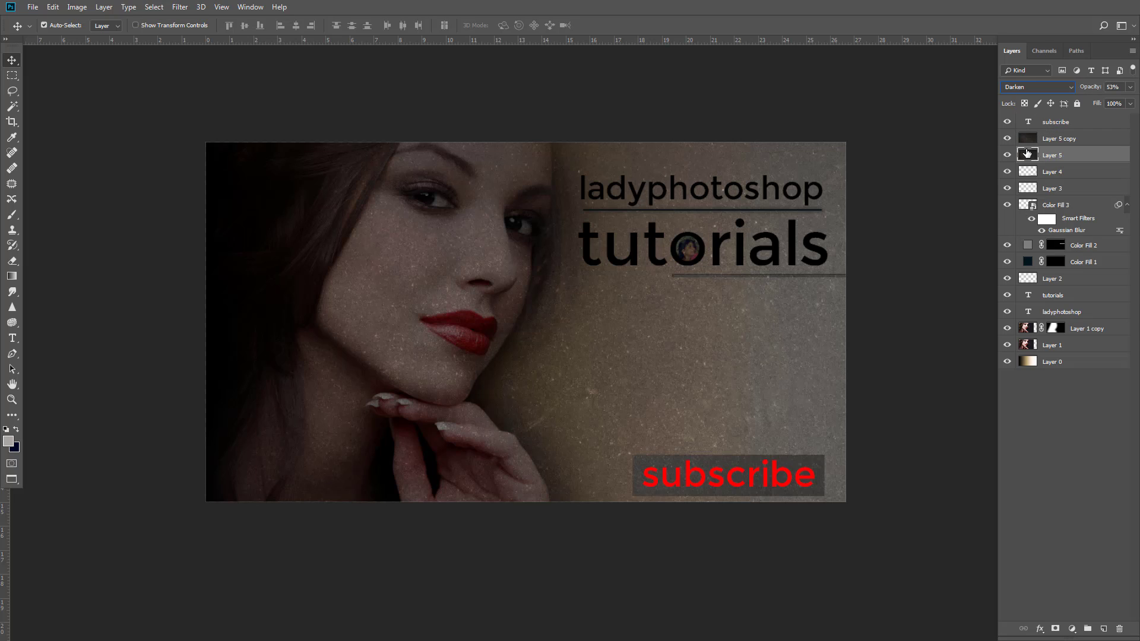
{"action": "left_click", "coordinate": [1008, 139]}
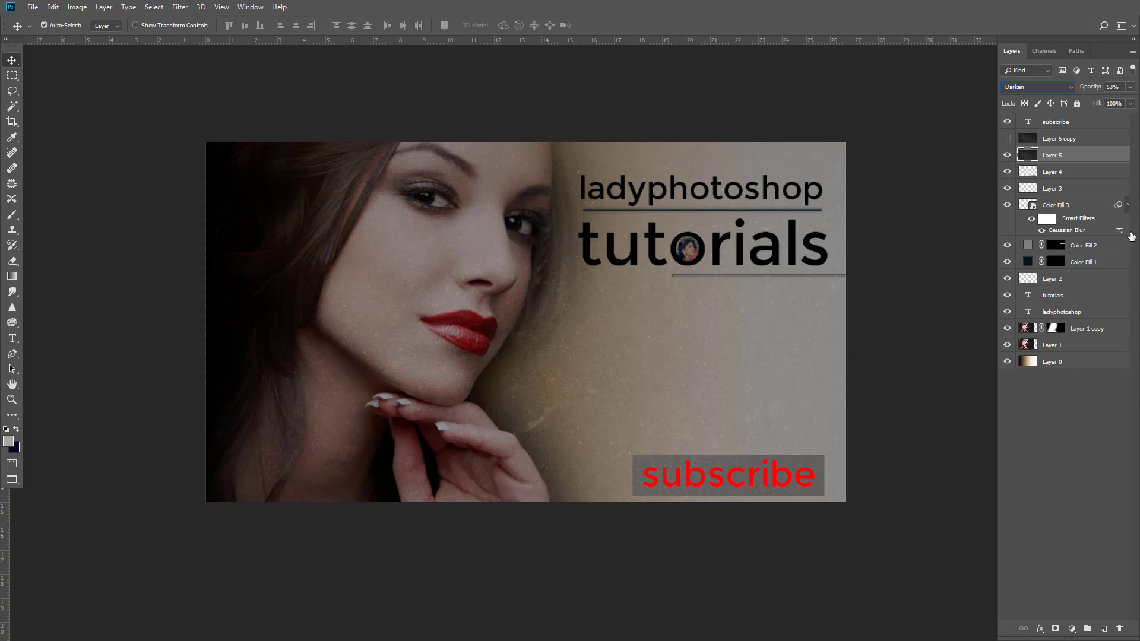
{"action": "left_click", "coordinate": [1055, 629]}
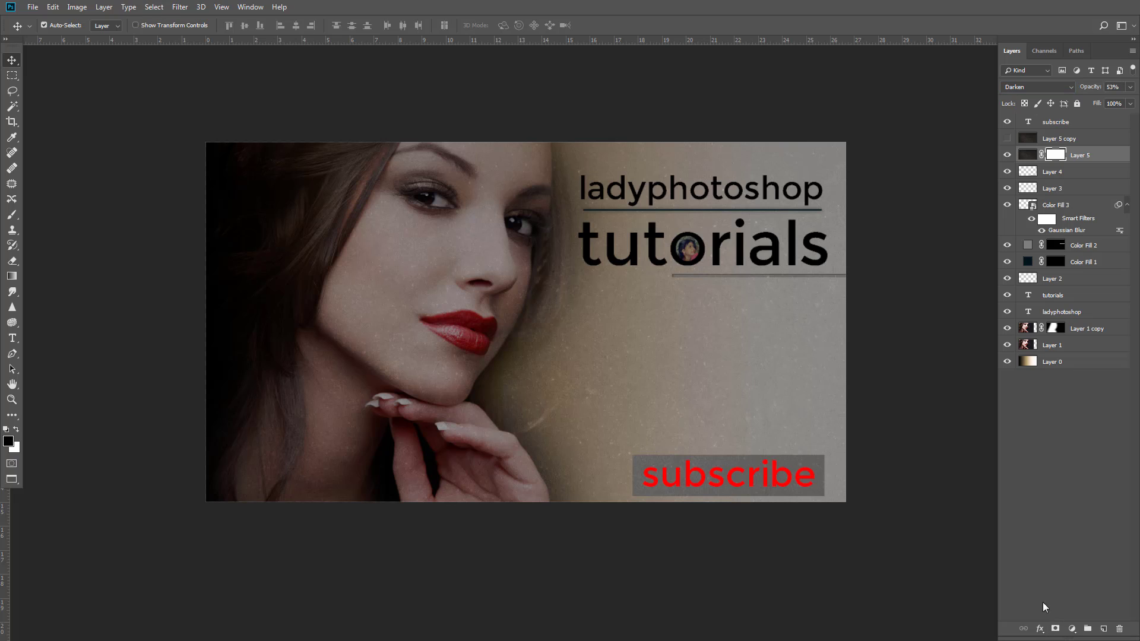
{"action": "left_click", "coordinate": [12, 215]}
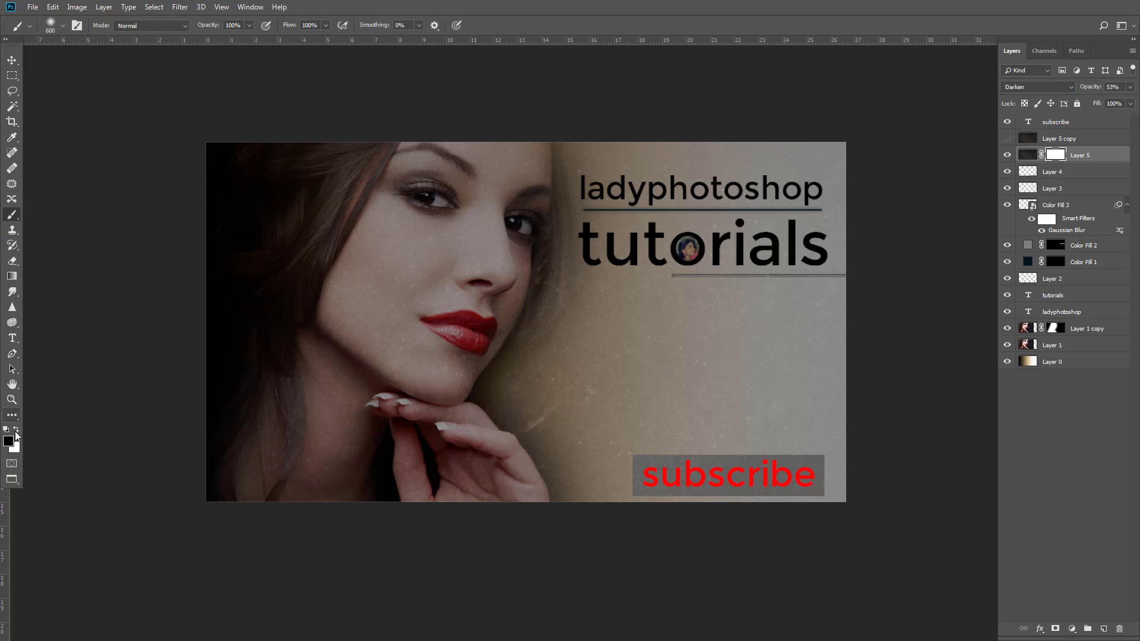
{"action": "mouse_move", "coordinate": [445, 191]}
{"action": "left_mouse_down"}
{"action": "mouse_move", "coordinate": [369, 407]}
{"action": "mouse_move", "coordinate": [463, 267]}
{"action": "mouse_move", "coordinate": [426, 305]}
{"action": "mouse_move", "coordinate": [471, 143]}
{"action": "mouse_move", "coordinate": [414, 329]}
{"action": "mouse_move", "coordinate": [300, 407]}
{"action": "mouse_move", "coordinate": [272, 483]}
{"action": "mouse_move", "coordinate": [382, 483]}
{"action": "mouse_move", "coordinate": [454, 534]}
{"action": "mouse_move", "coordinate": [438, 481]}
{"action": "mouse_move", "coordinate": [407, 448]}
{"action": "mouse_move", "coordinate": [465, 495]}
{"action": "mouse_move", "coordinate": [334, 433]}
{"action": "mouse_move", "coordinate": [356, 305]}
{"action": "mouse_move", "coordinate": [446, 191]}
{"action": "mouse_move", "coordinate": [447, 280]}
{"action": "mouse_move", "coordinate": [445, 153]}
{"action": "mouse_move", "coordinate": [478, 155]}
{"action": "left_mouse_up"}
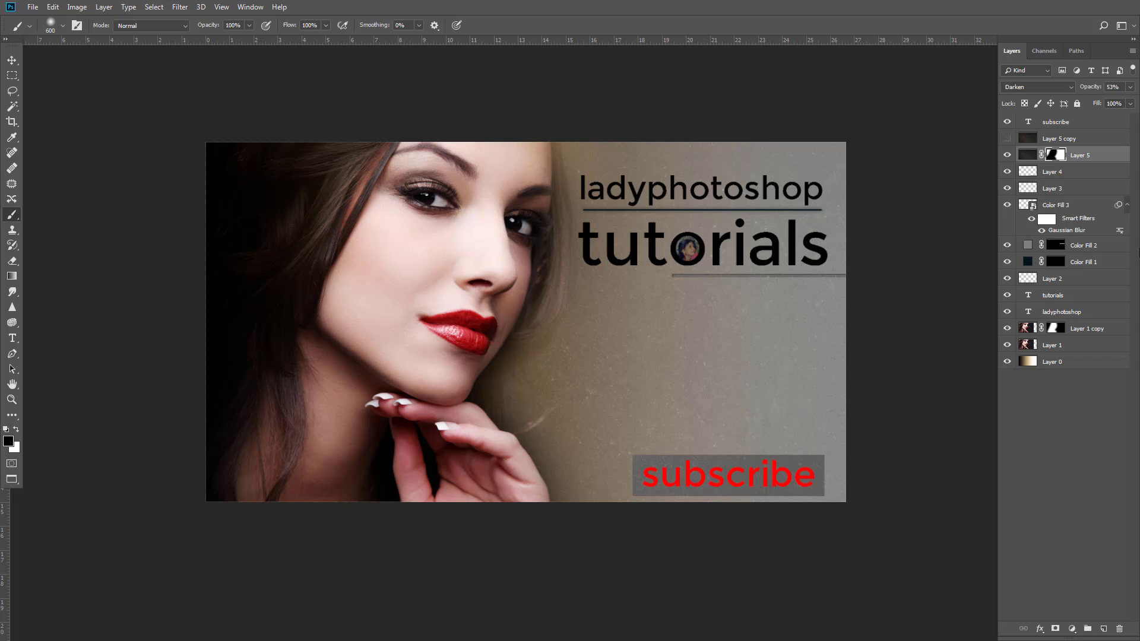
{"action": "left_click_drag", "start_coordinate": [1055, 155], "coordinate": [1055, 138]}
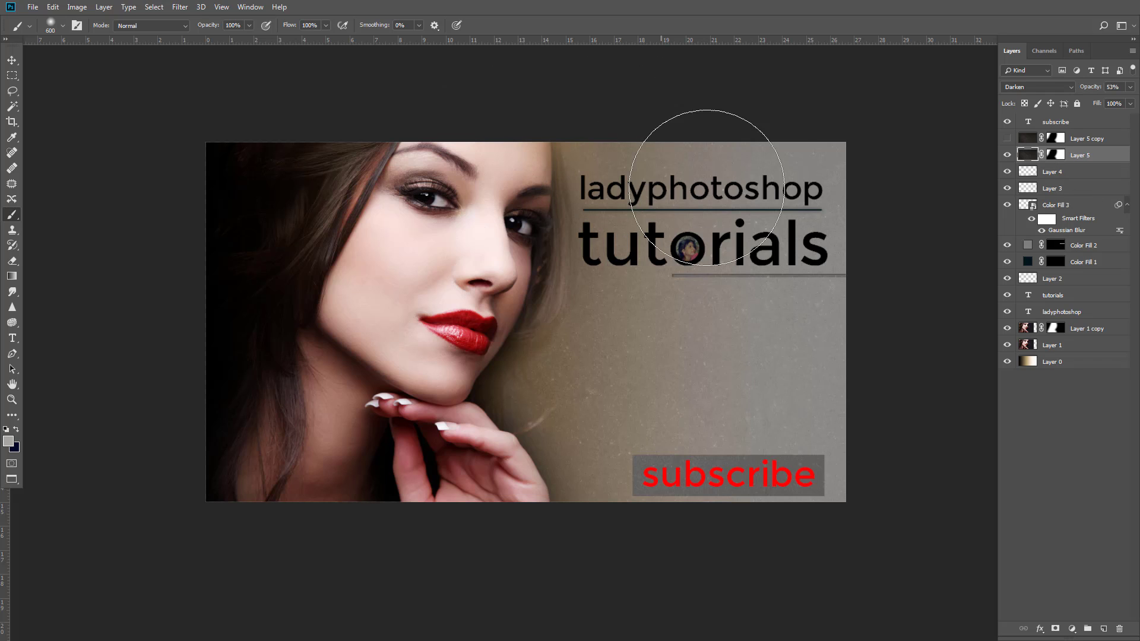
Paint black on Layer 5's mask over the oval portrait inside the "o" of tutorials, using a 45 px brush
{"action": "scroll", "coordinate": [445, 496], "scroll_direction": "down", "scroll_amount": 3}
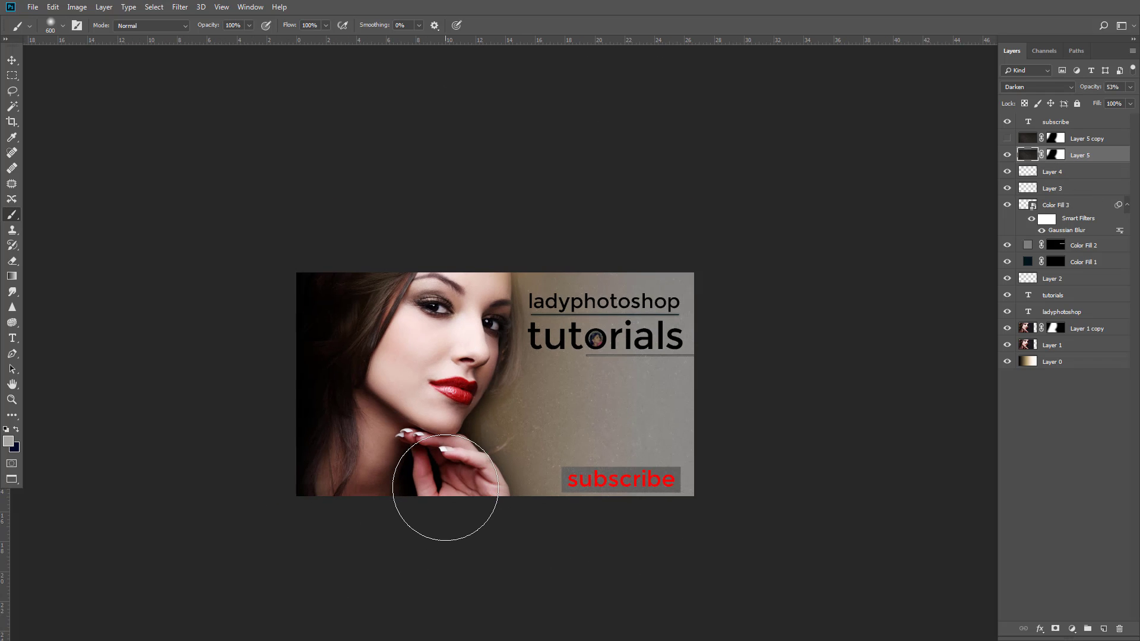
{"action": "scroll", "coordinate": [446, 500], "scroll_direction": "up", "scroll_amount": 1}
{"action": "mouse_move", "coordinate": [674, 503]}
{"action": "left_mouse_down"}
{"action": "mouse_move", "coordinate": [630, 439]}
{"action": "mouse_move", "coordinate": [639, 432]}
{"action": "left_mouse_up"}
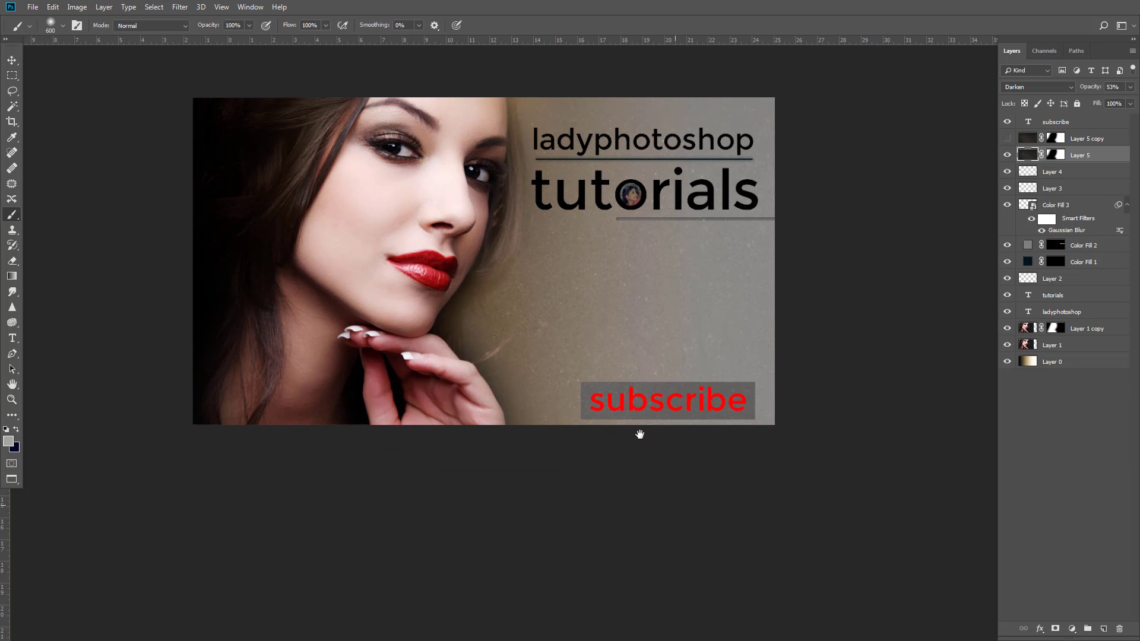
{"action": "scroll", "coordinate": [603, 379], "scroll_direction": "up", "scroll_amount": 1}
{"action": "scroll", "coordinate": [615, 374], "scroll_direction": "down", "scroll_amount": 3}
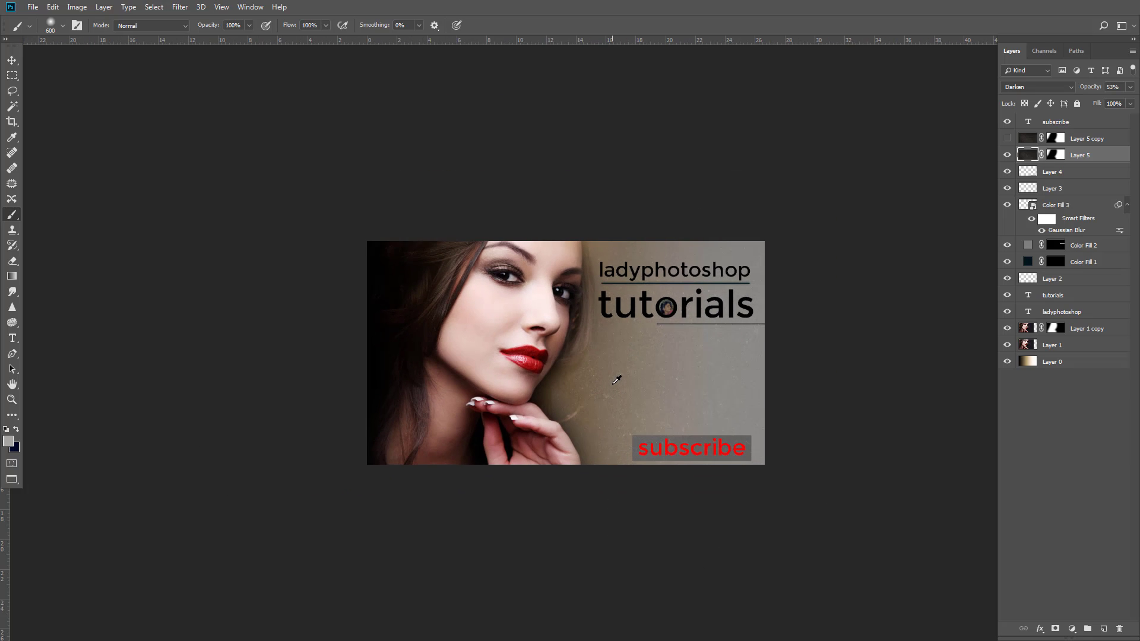
{"action": "scroll", "coordinate": [618, 382], "scroll_direction": "down", "scroll_amount": 1}
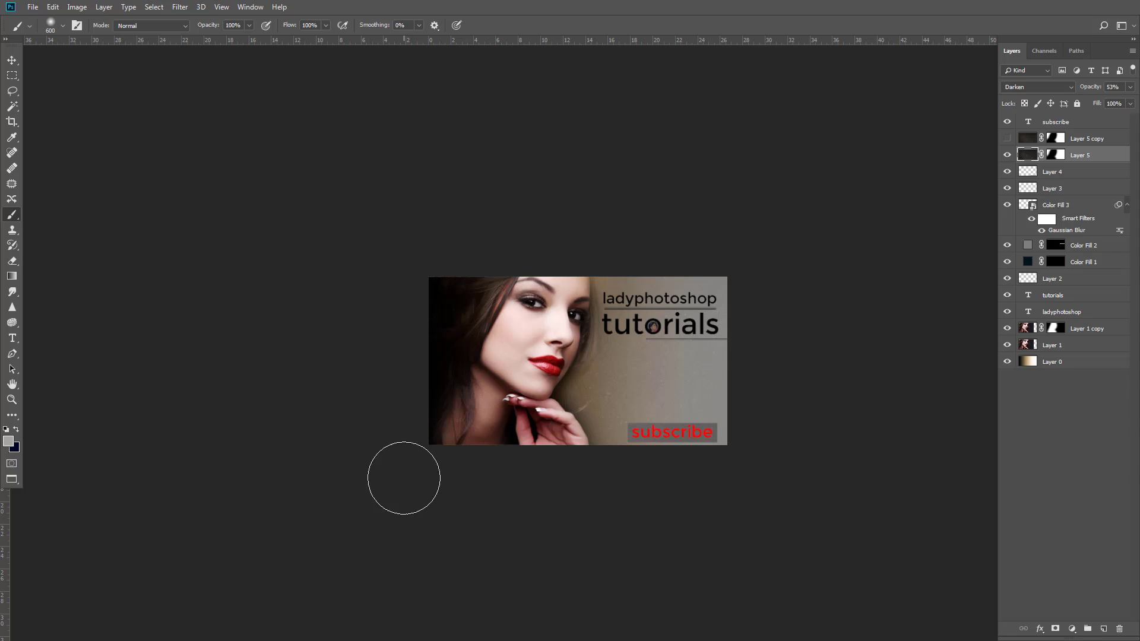
{"action": "scroll", "coordinate": [654, 380], "scroll_direction": "up", "scroll_amount": 4}
{"action": "scroll", "coordinate": [670, 262], "scroll_direction": "up", "scroll_amount": 3}
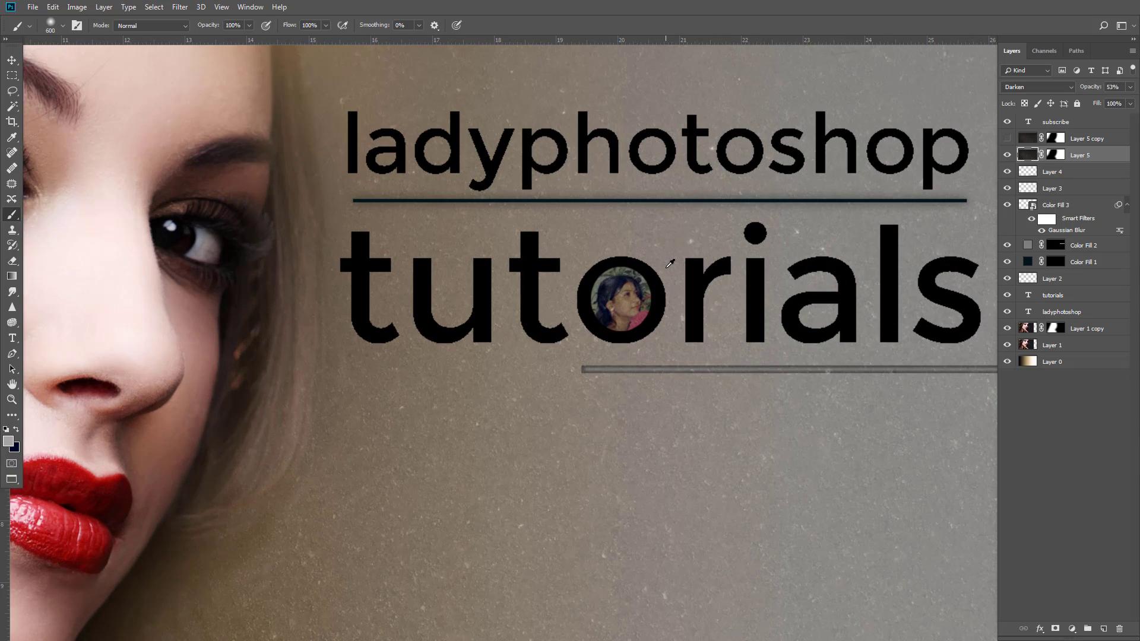
{"action": "left_click", "coordinate": [1056, 155]}
{"action": "scroll", "coordinate": [581, 327], "scroll_direction": "up", "scroll_amount": 1}
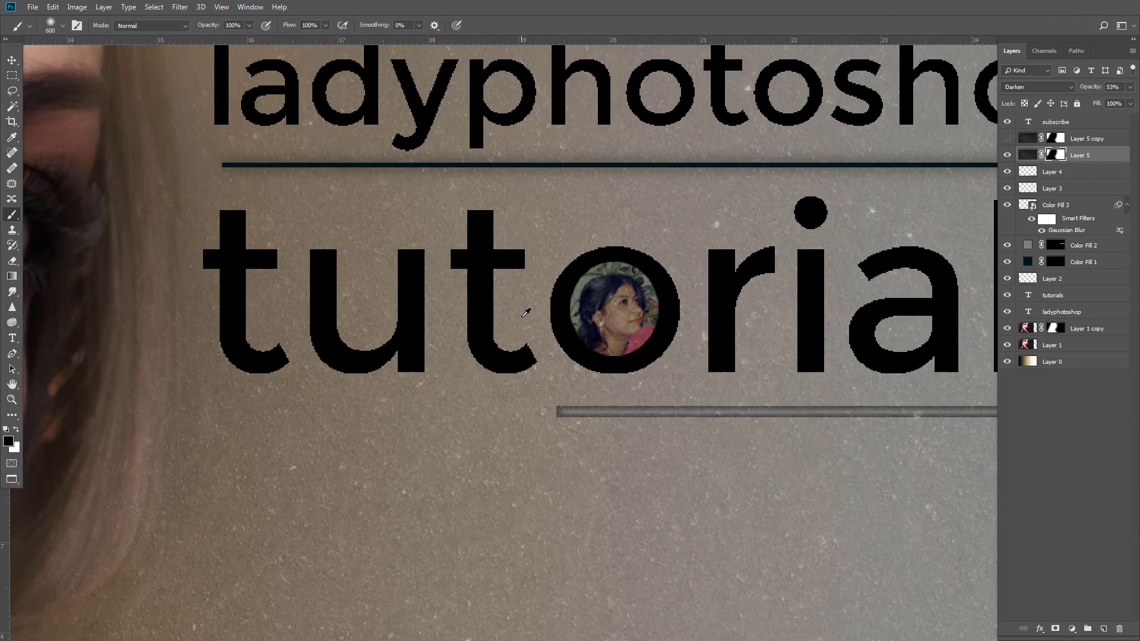
{"action": "key", "text": "bracketleft"}
{"action": "key", "text": "bracketleft"}
{"action": "key", "text": "bracketleft"}
{"action": "key", "text": "bracketleft"}
{"action": "key", "text": "bracketleft"}
{"action": "key", "text": "bracketleft"}
{"action": "key", "text": "bracketleft"}
{"action": "key", "text": "bracketleft"}
{"action": "key", "text": "bracketleft"}
{"action": "key", "text": "bracketleft"}
{"action": "key", "text": "bracketleft"}
{"action": "key", "text": "bracketleft"}
{"action": "key", "text": "bracketleft"}
{"action": "key", "text": "bracketleft"}
{"action": "key", "text": "bracketleft"}
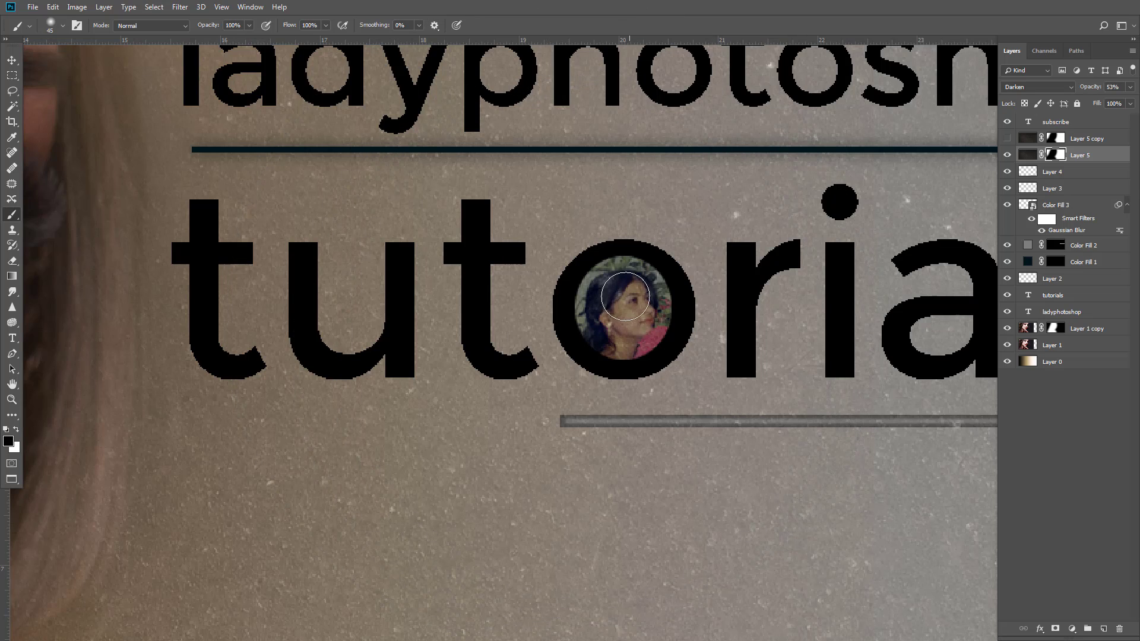
{"action": "mouse_move", "coordinate": [623, 309]}
{"action": "left_mouse_down"}
{"action": "mouse_move", "coordinate": [639, 321]}
{"action": "mouse_move", "coordinate": [631, 300]}
{"action": "mouse_move", "coordinate": [624, 342]}
{"action": "left_mouse_up"}
Show Layer 5 copy again and paint black on its mask over the small oval portrait
{"action": "left_click", "coordinate": [1057, 142]}
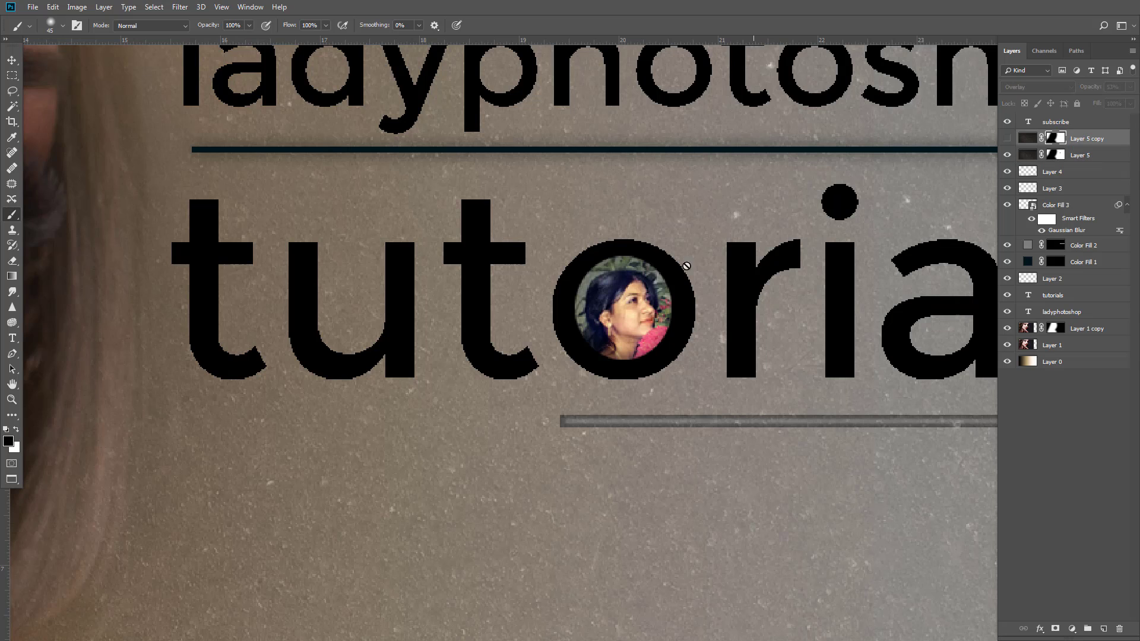
{"action": "left_click", "coordinate": [1007, 139]}
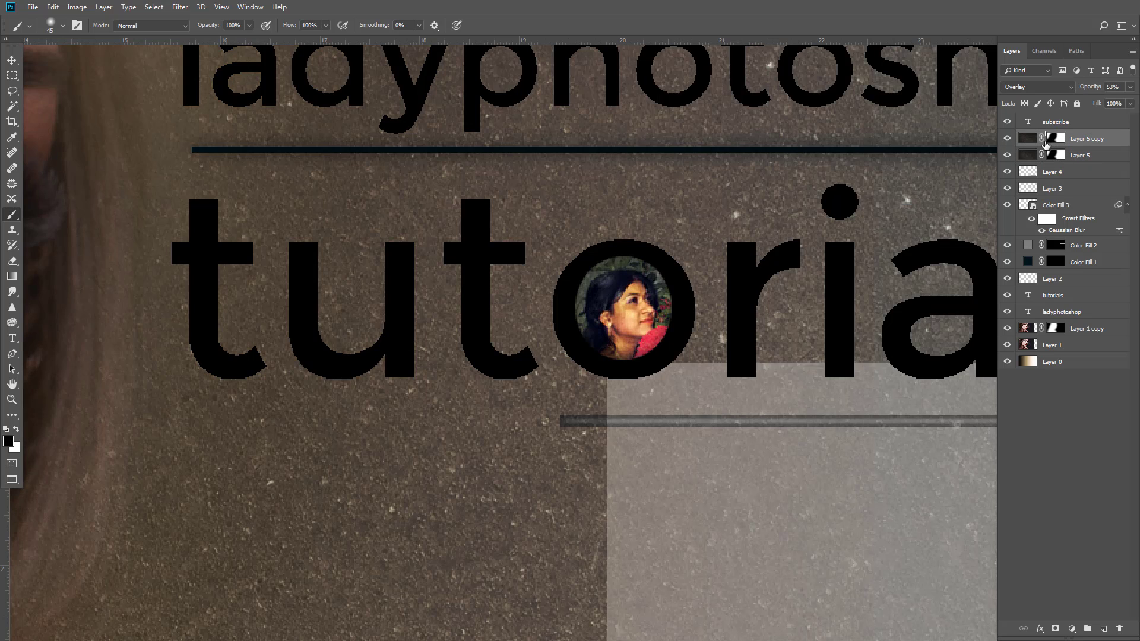
{"action": "key", "text": "ctrl+0"}
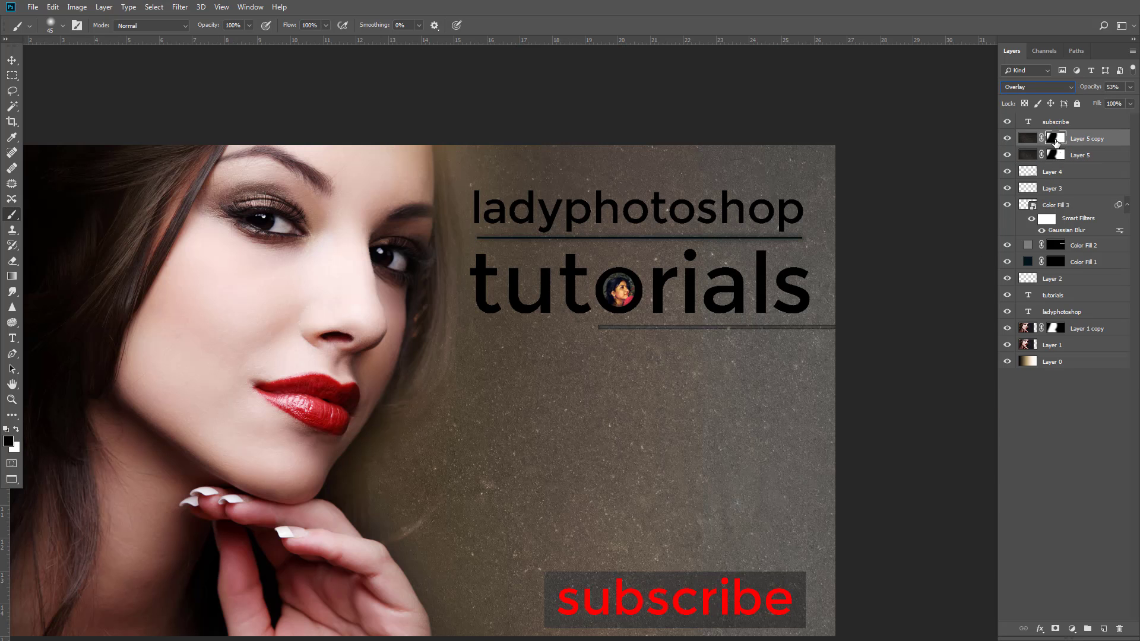
{"action": "left_click_drag", "start_coordinate": [619, 262], "coordinate": [619, 255]}
{"action": "mouse_move", "coordinate": [626, 297]}
{"action": "left_mouse_down"}
{"action": "mouse_move", "coordinate": [611, 278]}
{"action": "mouse_move", "coordinate": [626, 276]}
{"action": "left_mouse_up"}
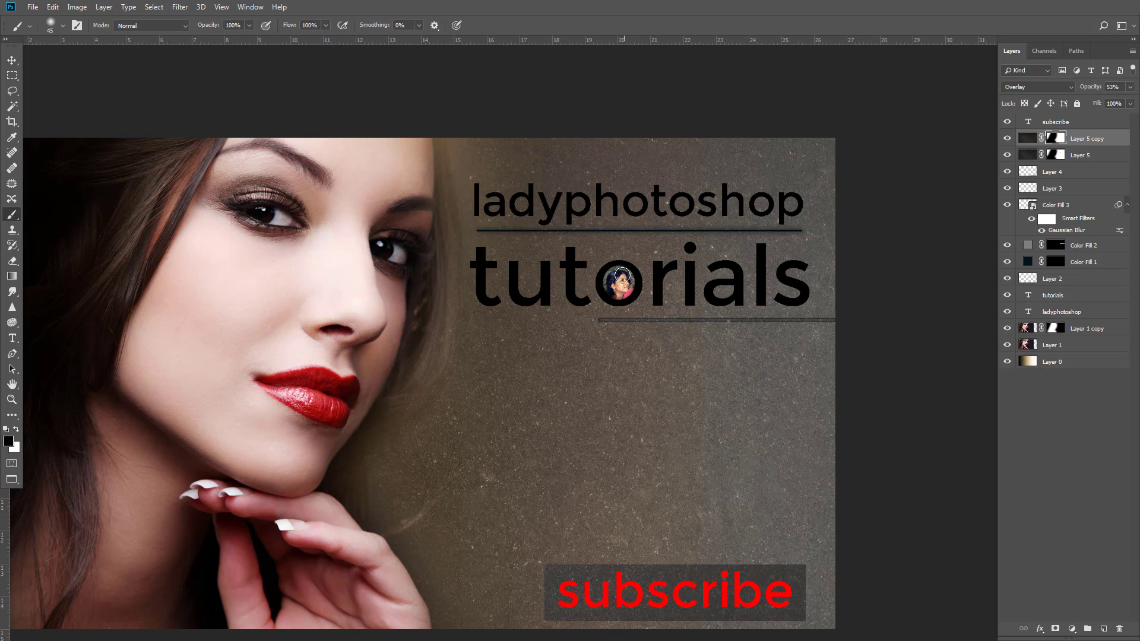
{"action": "left_click_drag", "start_coordinate": [622, 291], "coordinate": [693, 188]}
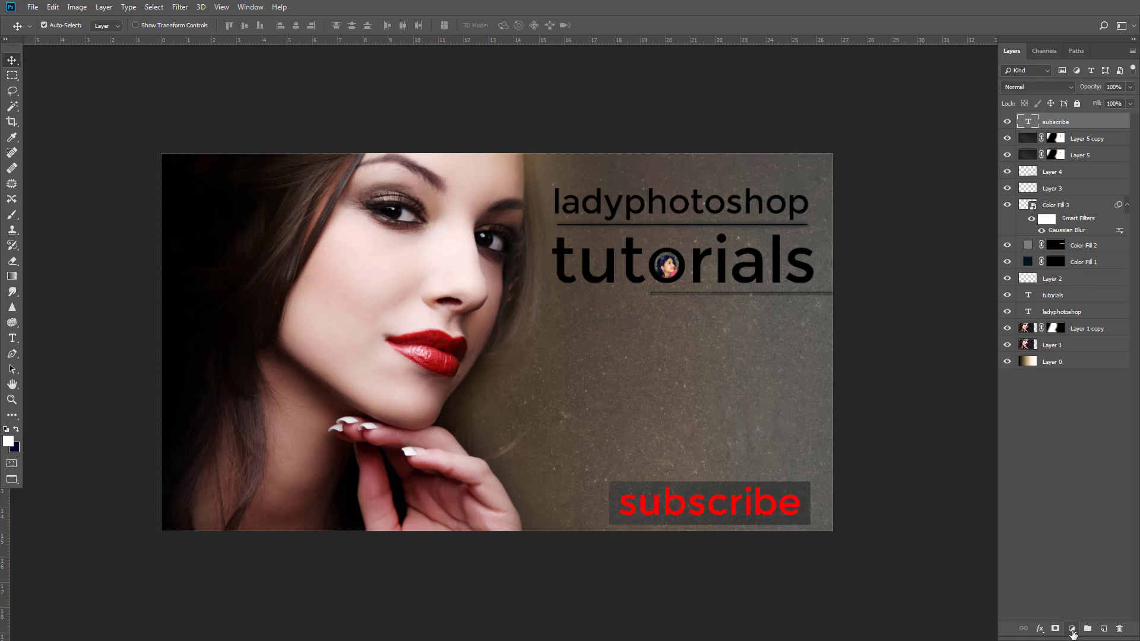
Add a Black & White adjustment layer with the Default preset above the subscribe text layer
{"action": "left_click", "coordinate": [1072, 630]}
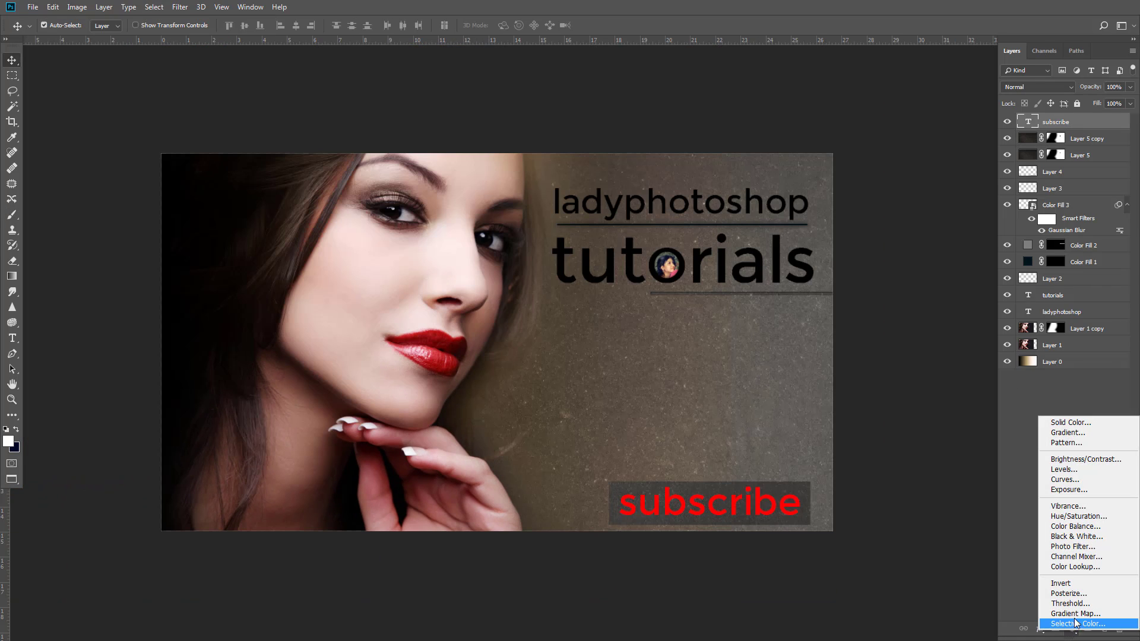
{"action": "left_click", "coordinate": [1077, 537]}
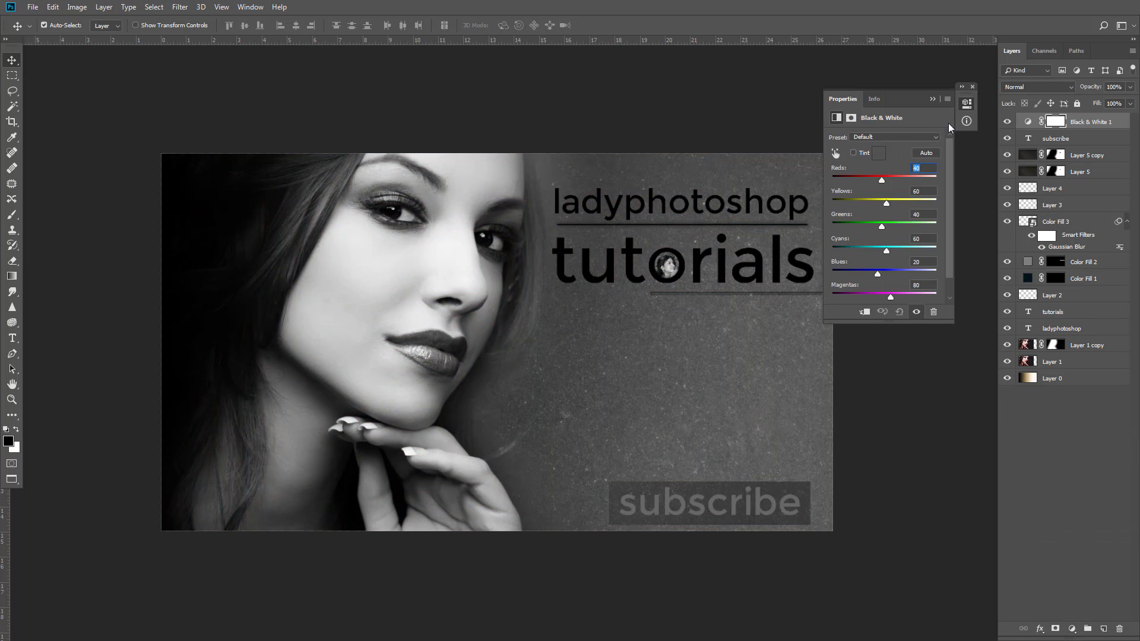
{"action": "left_click", "coordinate": [972, 87]}
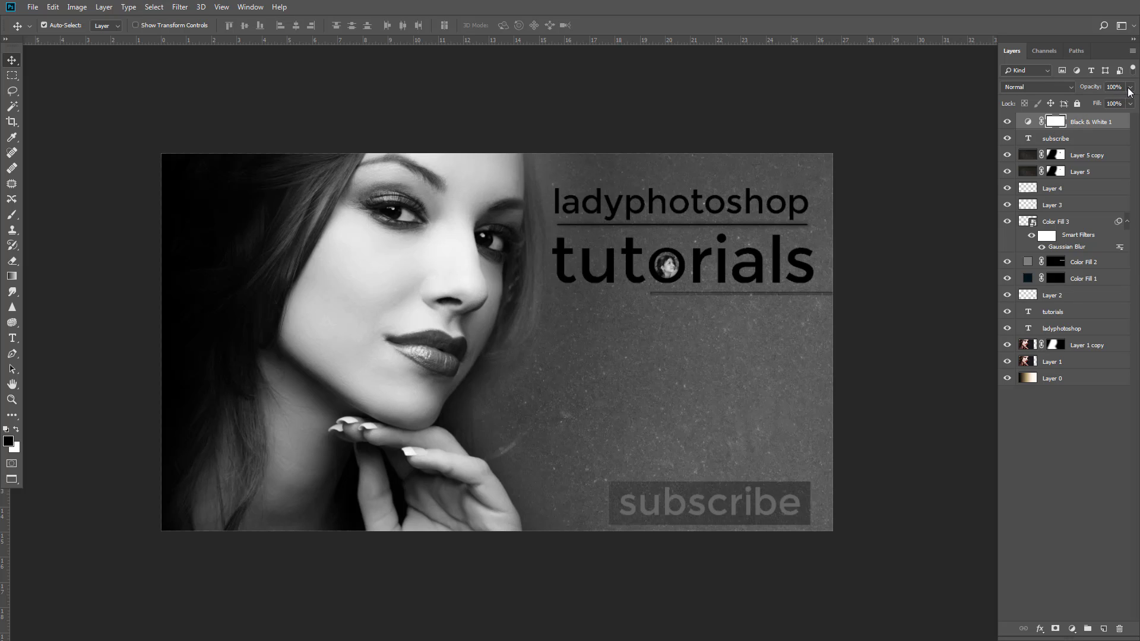
Set the Black & White adjustment layer's blend mode to Multiply and its opacity to 77%
{"action": "mouse_move", "coordinate": [1130, 91]}
{"action": "left_mouse_down"}
{"action": "mouse_move", "coordinate": [1102, 99]}
{"action": "mouse_move", "coordinate": [1134, 99]}
{"action": "left_mouse_up"}
{"action": "left_click", "coordinate": [1045, 84]}
{"action": "left_click", "coordinate": [1046, 84]}
{"action": "left_click", "coordinate": [1018, 134]}
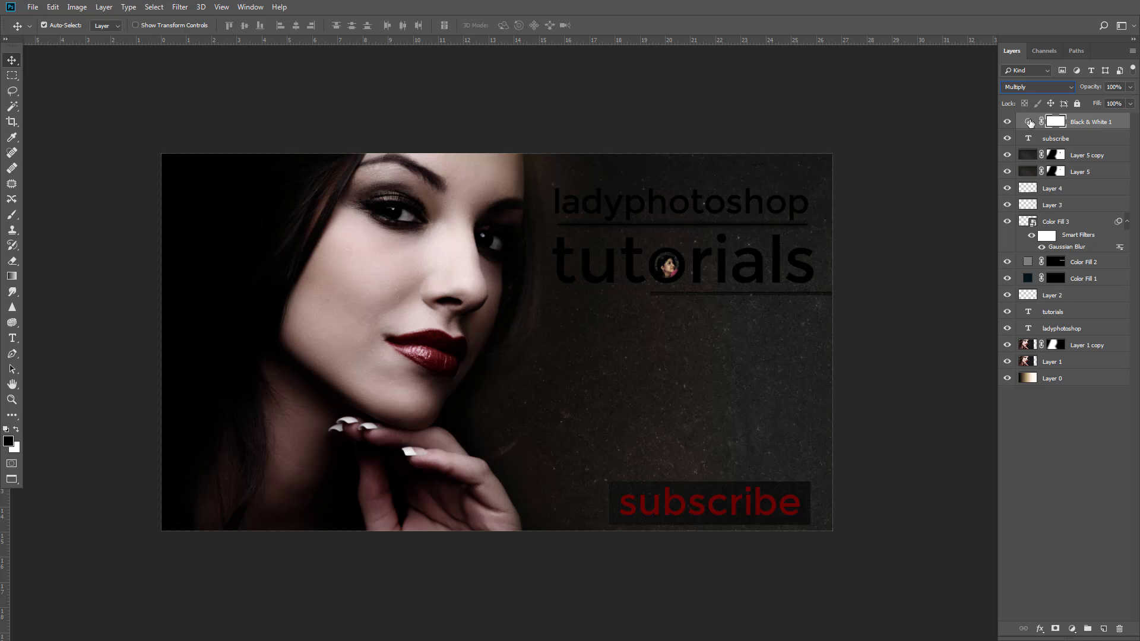
{"action": "left_click", "coordinate": [1130, 86]}
{"action": "left_click_drag", "start_coordinate": [1113, 100], "coordinate": [1109, 100]}
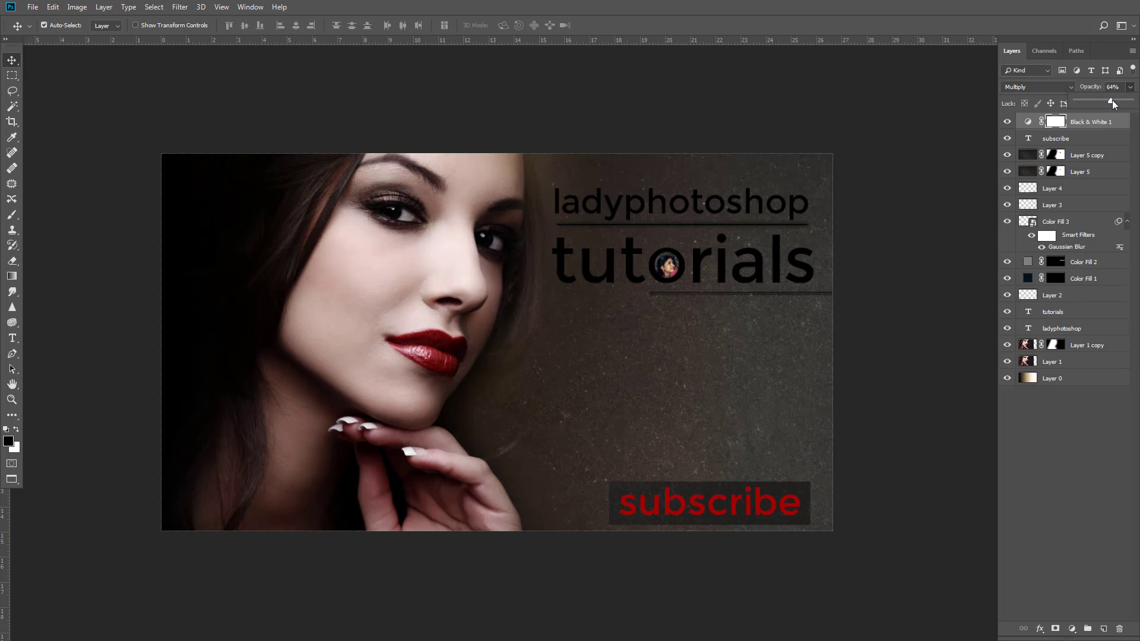
{"action": "left_click", "coordinate": [1064, 125]}
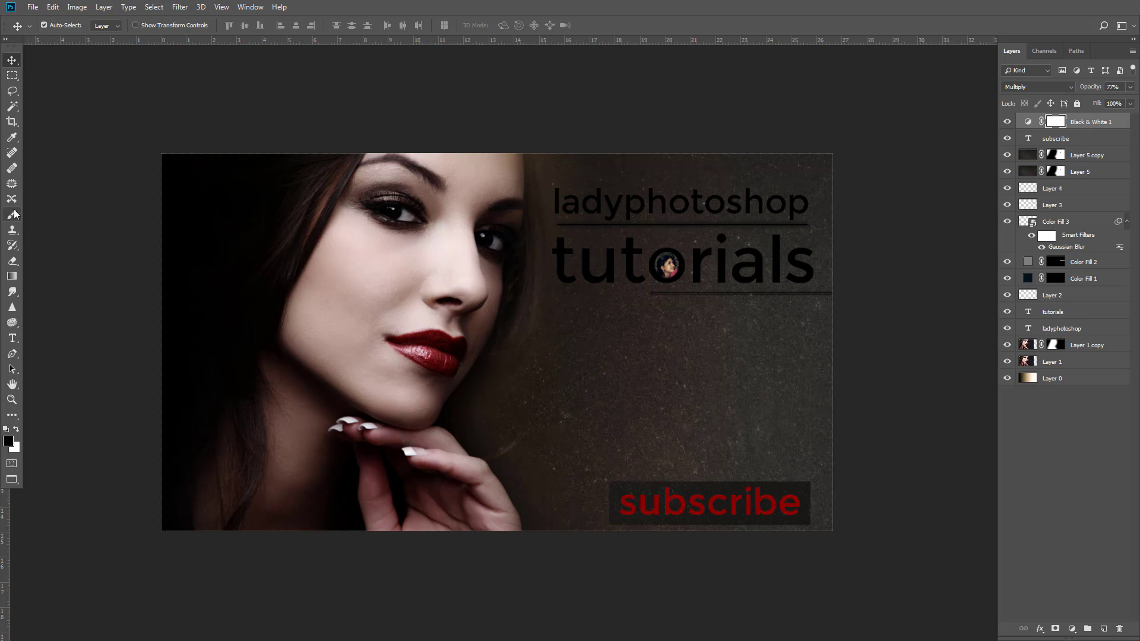
Fade the Black & White layer's mask off the text side with black Foreground to Transparent gradients and compare the banner with the layer hidden
{"action": "left_click", "coordinate": [18, 279]}
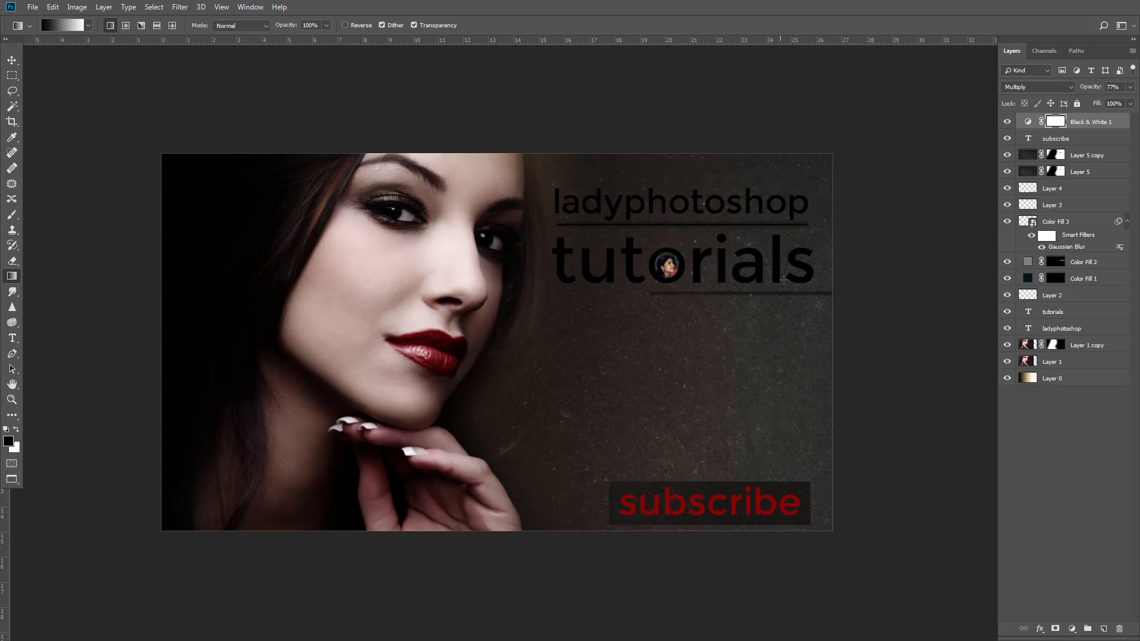
{"action": "left_click", "coordinate": [65, 25]}
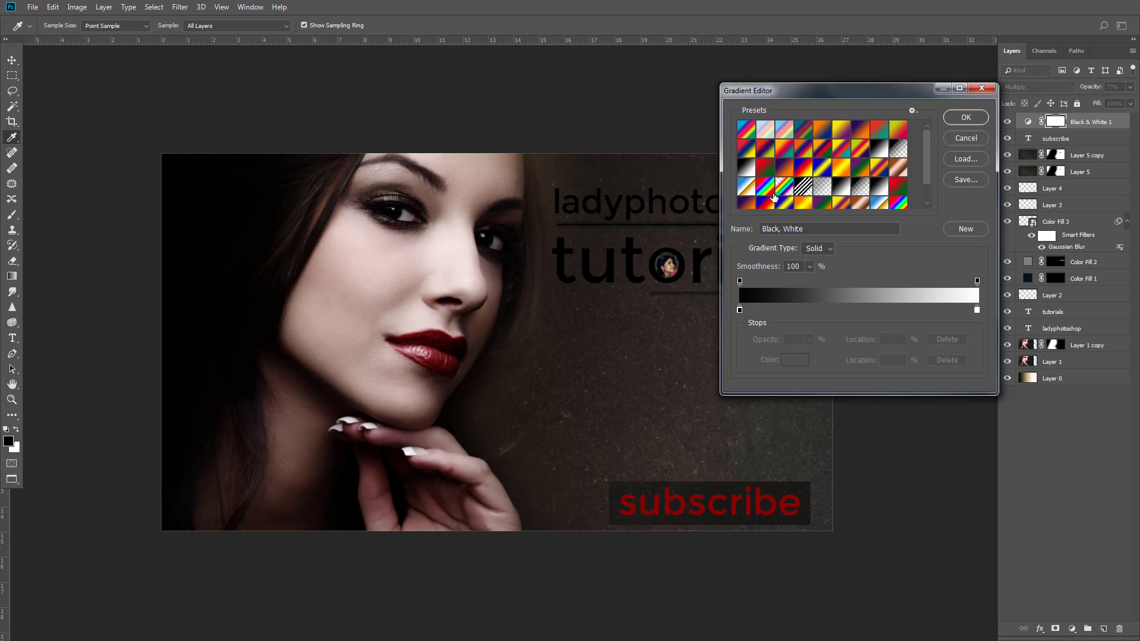
{"action": "left_click", "coordinate": [858, 194]}
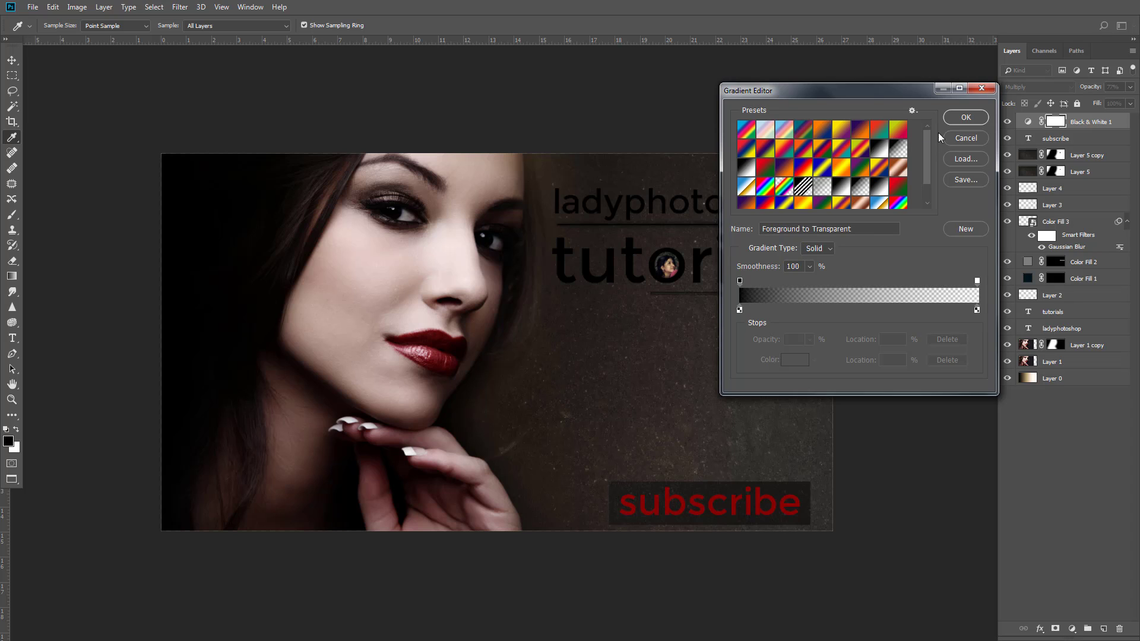
{"action": "left_click", "coordinate": [960, 120]}
{"action": "left_click_drag", "start_coordinate": [797, 261], "coordinate": [394, 253]}
{"action": "left_click_drag", "start_coordinate": [658, 272], "coordinate": [211, 250]}
{"action": "left_click_drag", "start_coordinate": [755, 286], "coordinate": [326, 278]}
{"action": "left_click_drag", "start_coordinate": [748, 285], "coordinate": [348, 272]}
{"action": "left_click", "coordinate": [1007, 122]}
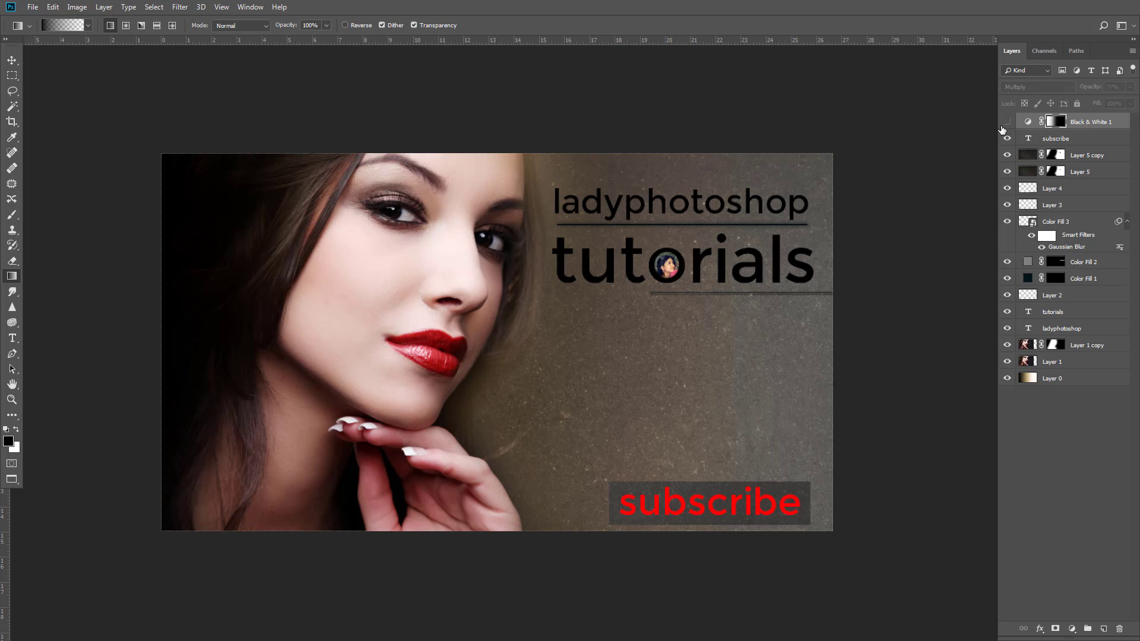
{"action": "left_click", "coordinate": [1004, 124]}
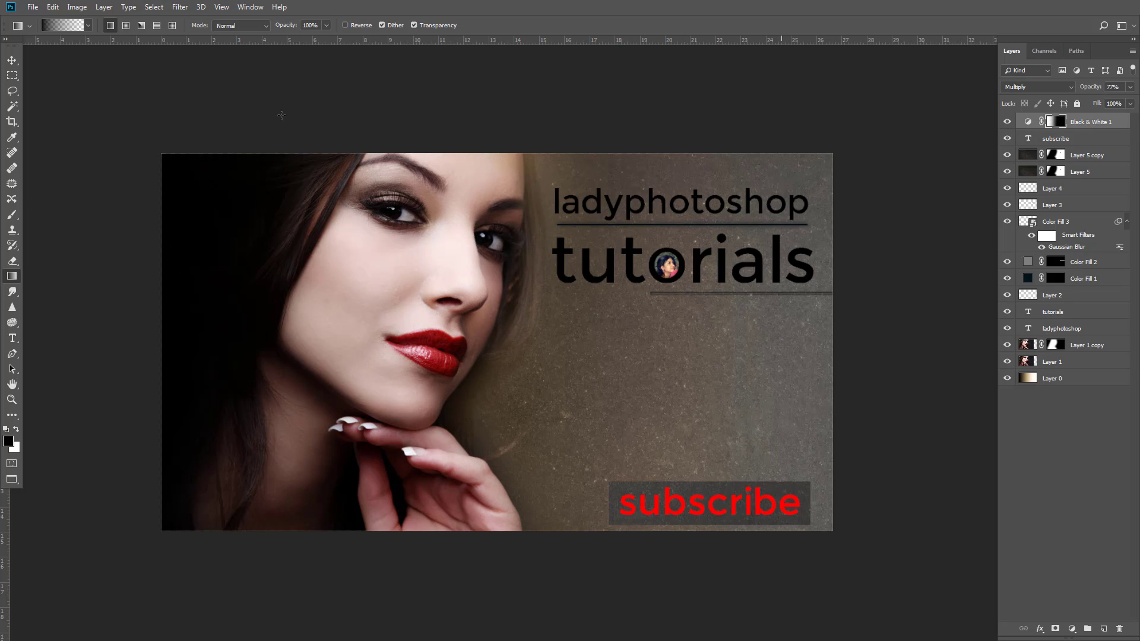
Paint over the woman's face on the Black & White layer's mask, switching the brush from black to white and enlarging it to about 900 px
{"action": "left_click", "coordinate": [12, 214]}
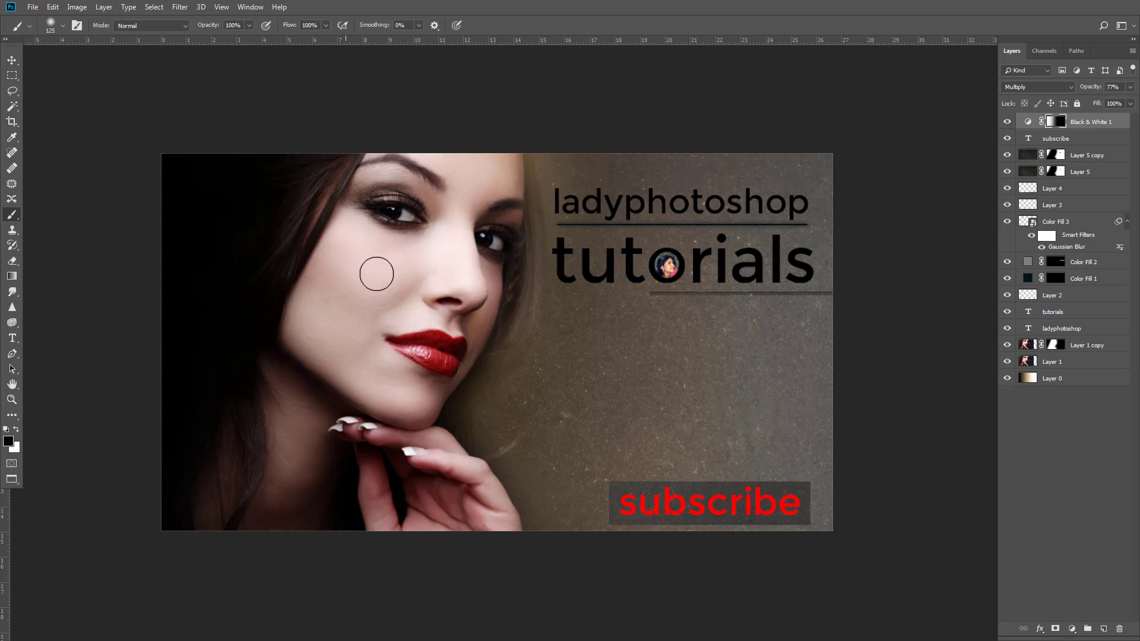
{"action": "mouse_move", "coordinate": [376, 274]}
{"action": "left_mouse_down"}
{"action": "mouse_move", "coordinate": [444, 325]}
{"action": "mouse_move", "coordinate": [441, 295]}
{"action": "left_mouse_up"}
{"action": "key", "text": "bracketright"}
{"action": "key", "text": "bracketright"}
{"action": "key", "text": "bracketright"}
{"action": "key", "text": "bracketright"}
{"action": "key", "text": "bracketright"}
{"action": "key", "text": "bracketright"}
{"action": "key", "text": "bracketright"}
{"action": "key", "text": "bracketright"}
{"action": "key", "text": "bracketright"}
{"action": "key", "text": "bracketright"}
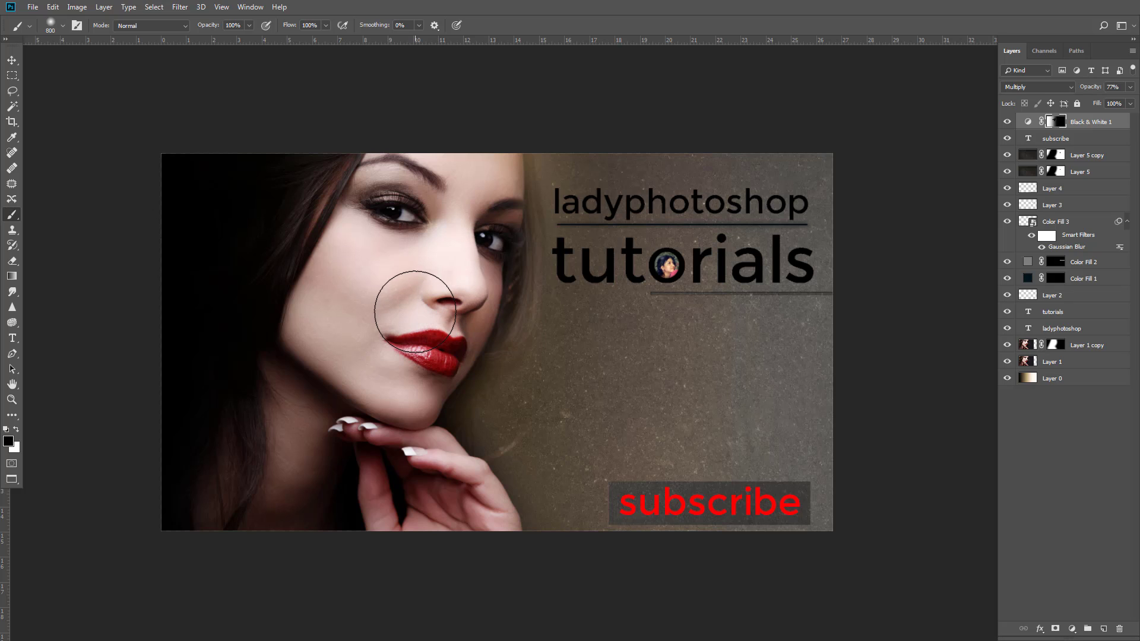
{"action": "key", "text": "bracketright"}
{"action": "left_click", "coordinate": [16, 430]}
{"action": "key", "text": "bracketleft"}
{"action": "mouse_move", "coordinate": [377, 284]}
{"action": "left_mouse_down"}
{"action": "mouse_move", "coordinate": [400, 287]}
{"action": "mouse_move", "coordinate": [405, 325]}
{"action": "left_mouse_up"}
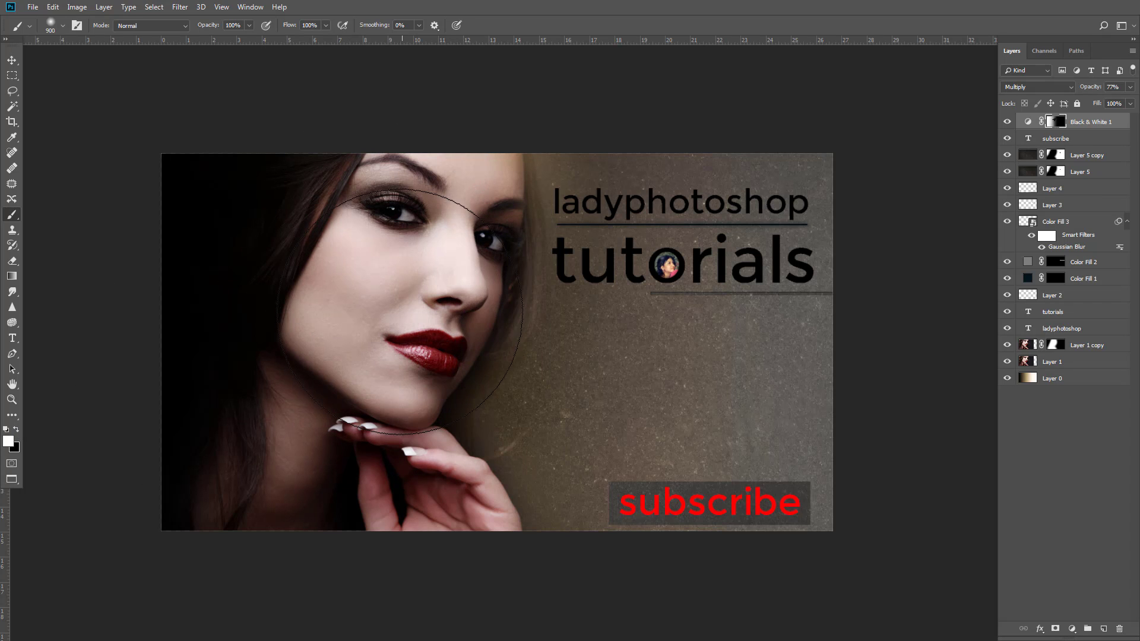
{"action": "key", "text": "bracketleft"}
{"action": "key", "text": "bracketleft"}
{"action": "key", "text": "bracketleft"}
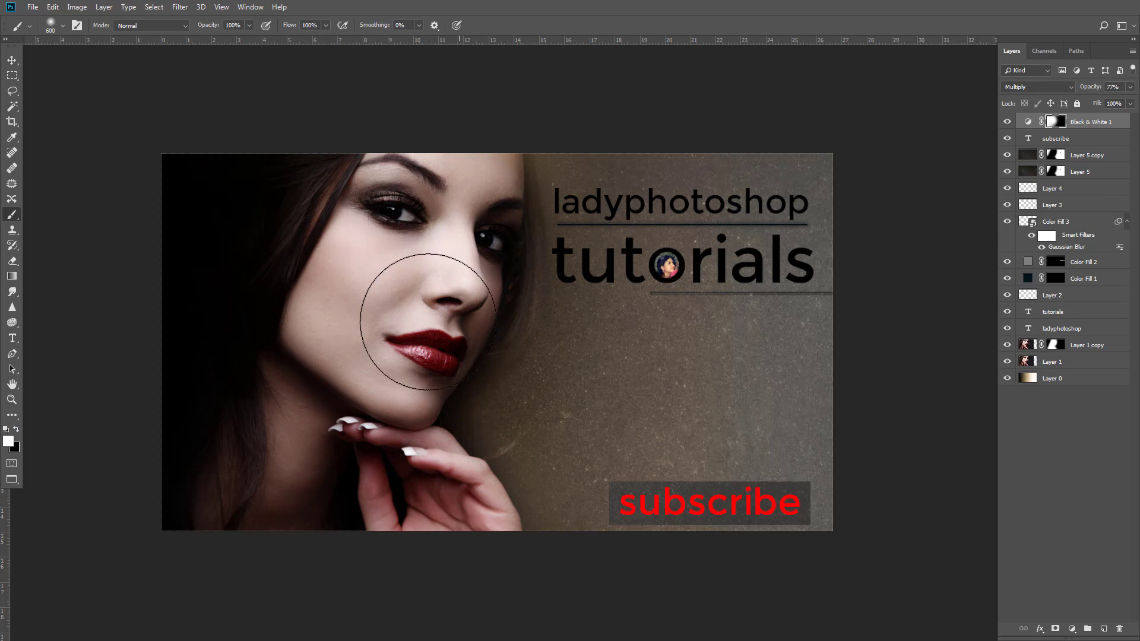